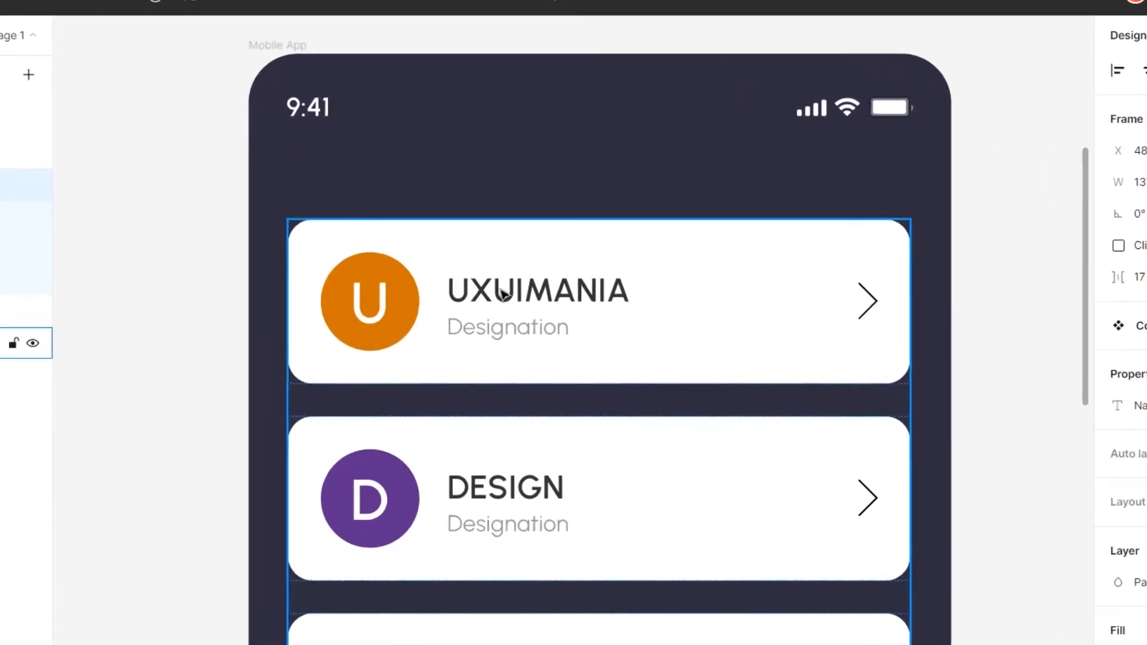
Replace the first card's name text with a sample person's name
ctrl+click(506, 301)
double_click(498, 292)
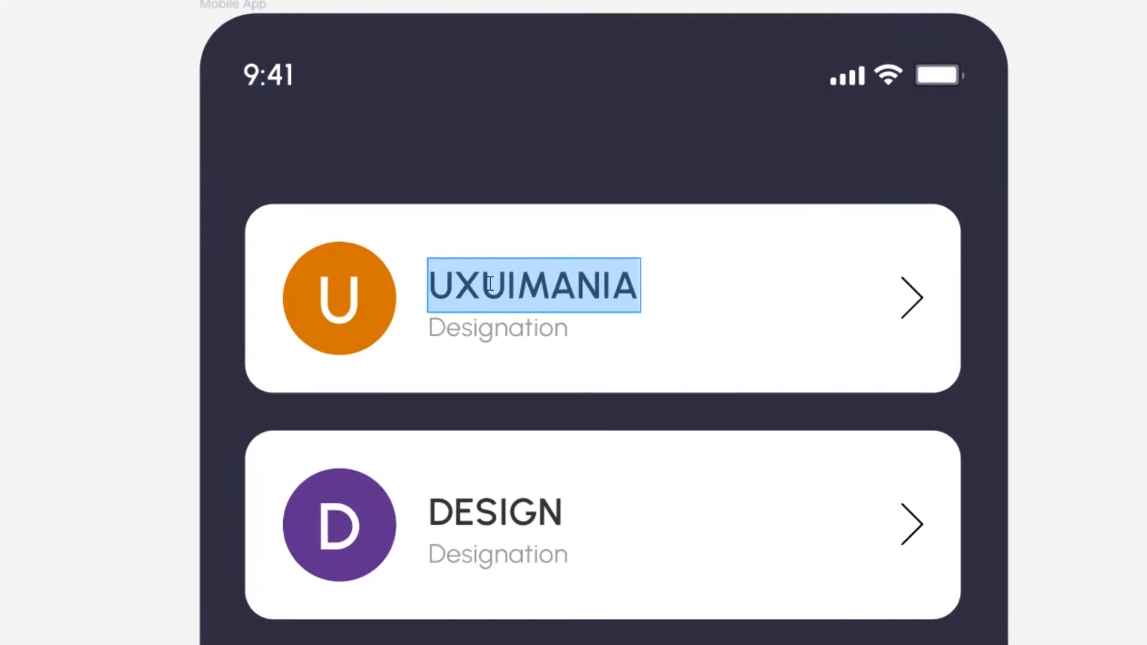
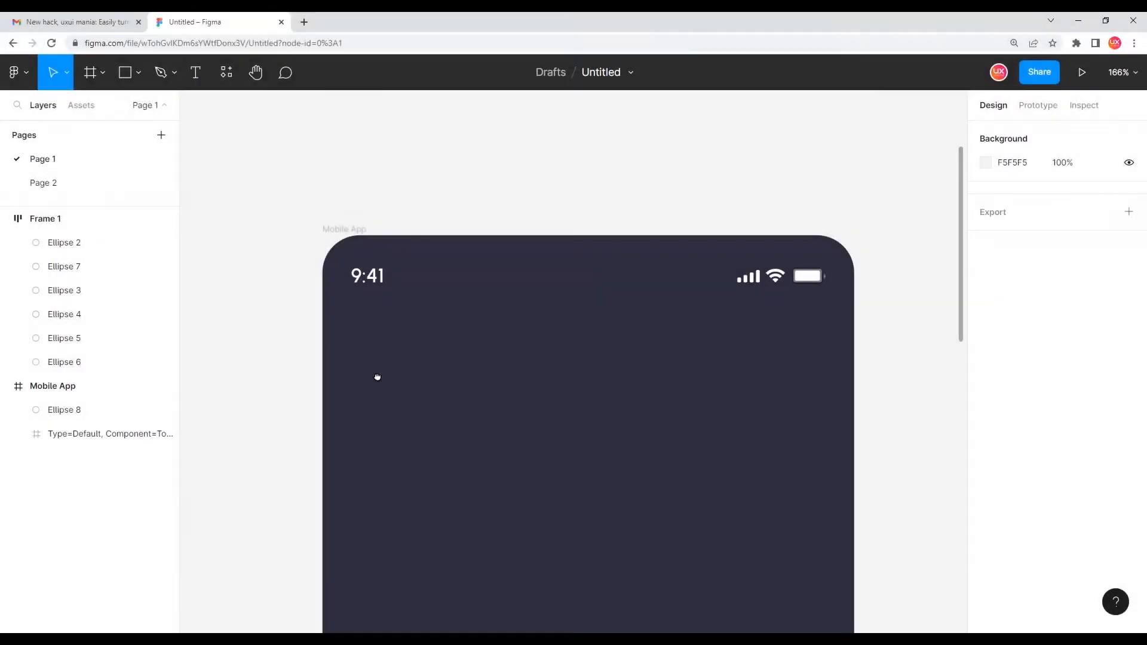
drag(377, 377, 374, 370)
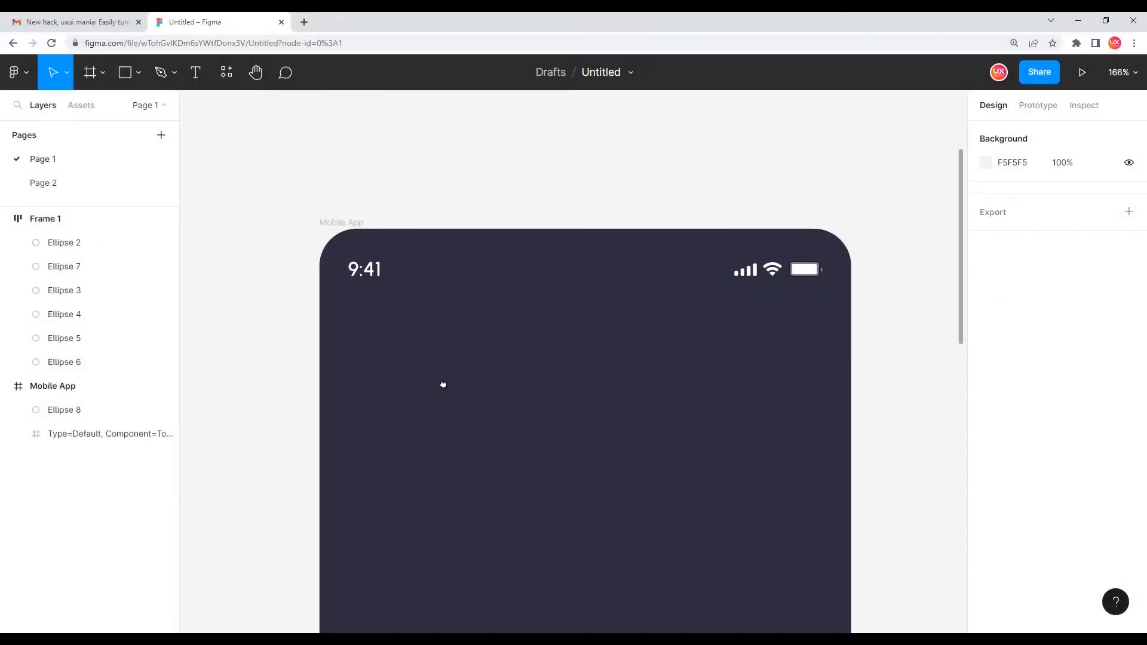
drag(444, 384, 431, 351)
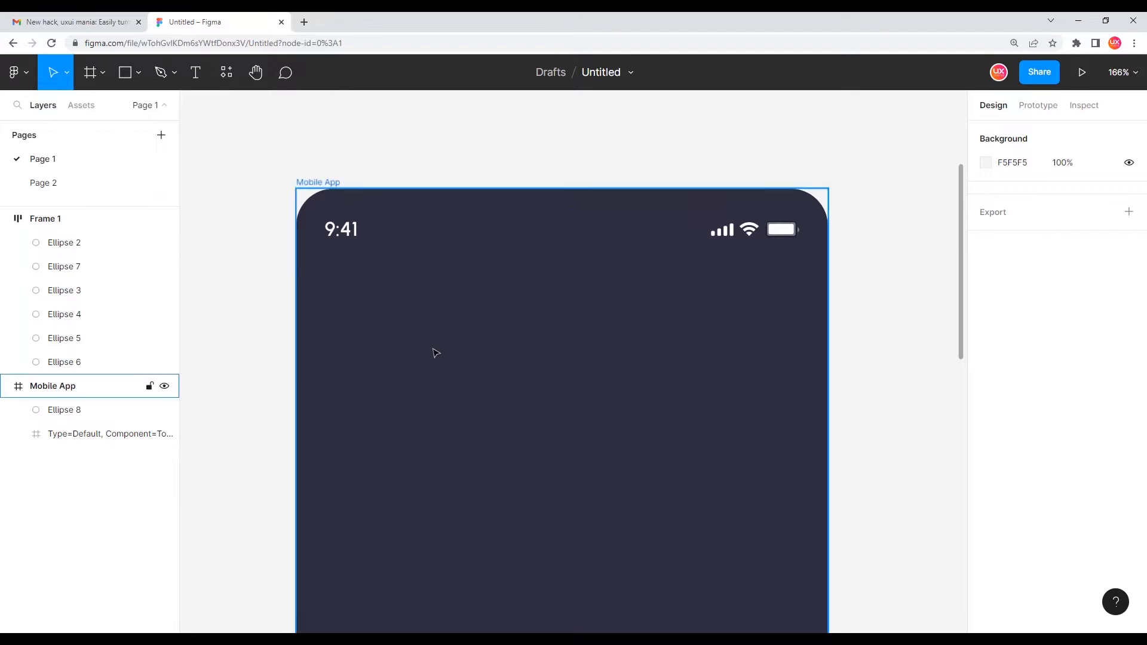
scroll(435, 357, down, 5)
drag(471, 456, 463, 328)
scroll(481, 323, down, 2)
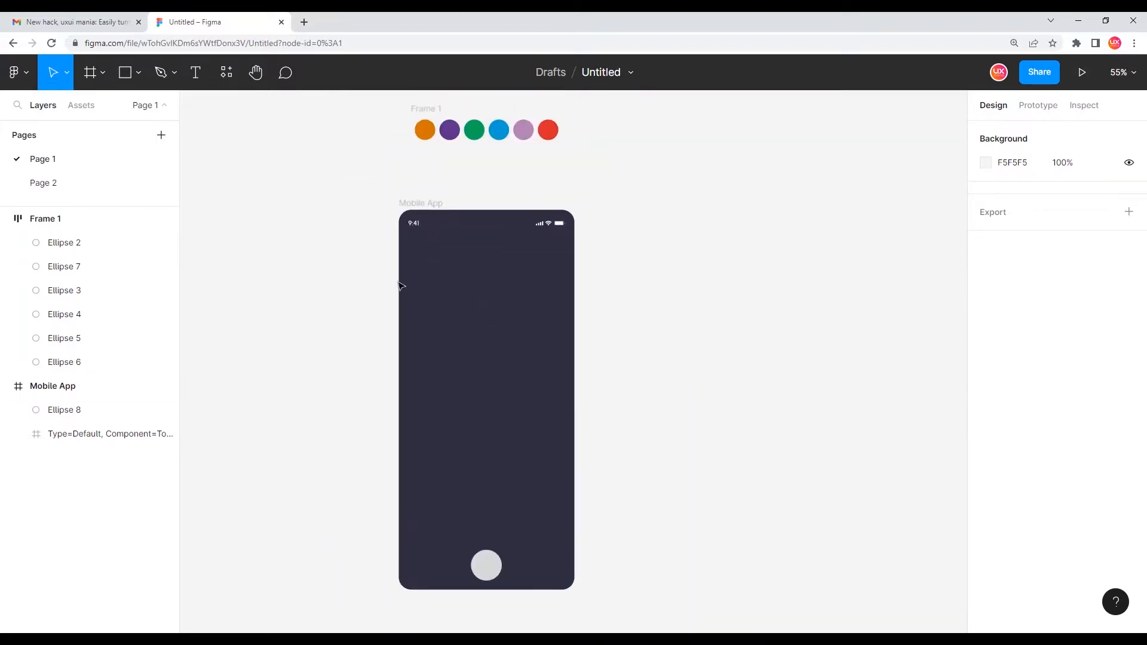
click(436, 204)
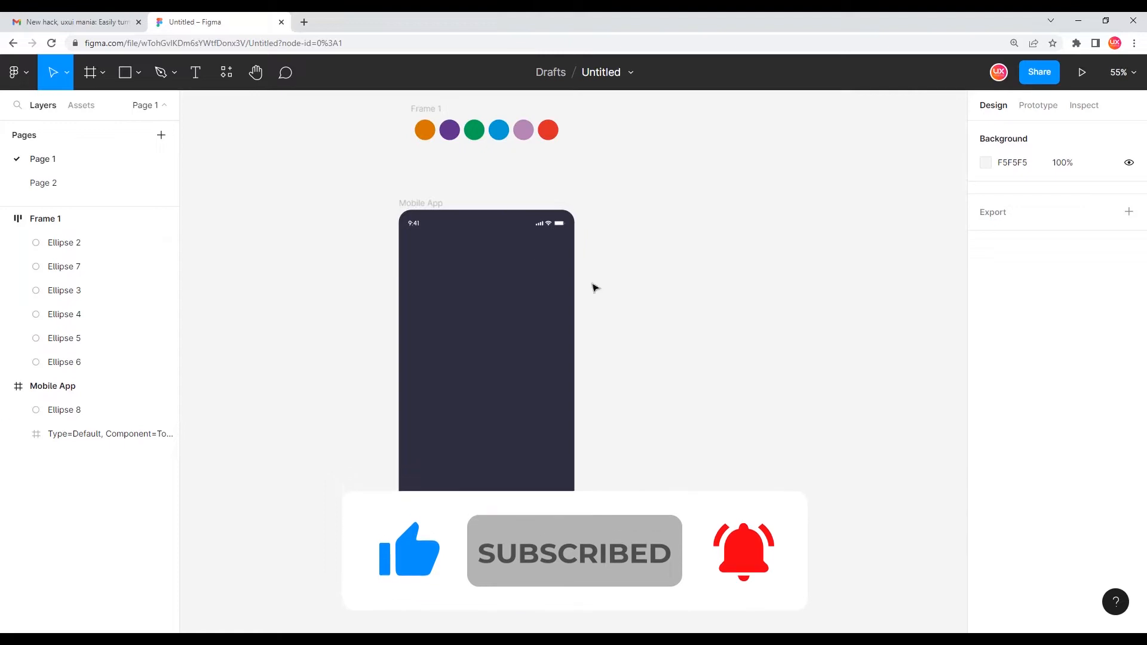
scroll(421, 226, up, 5)
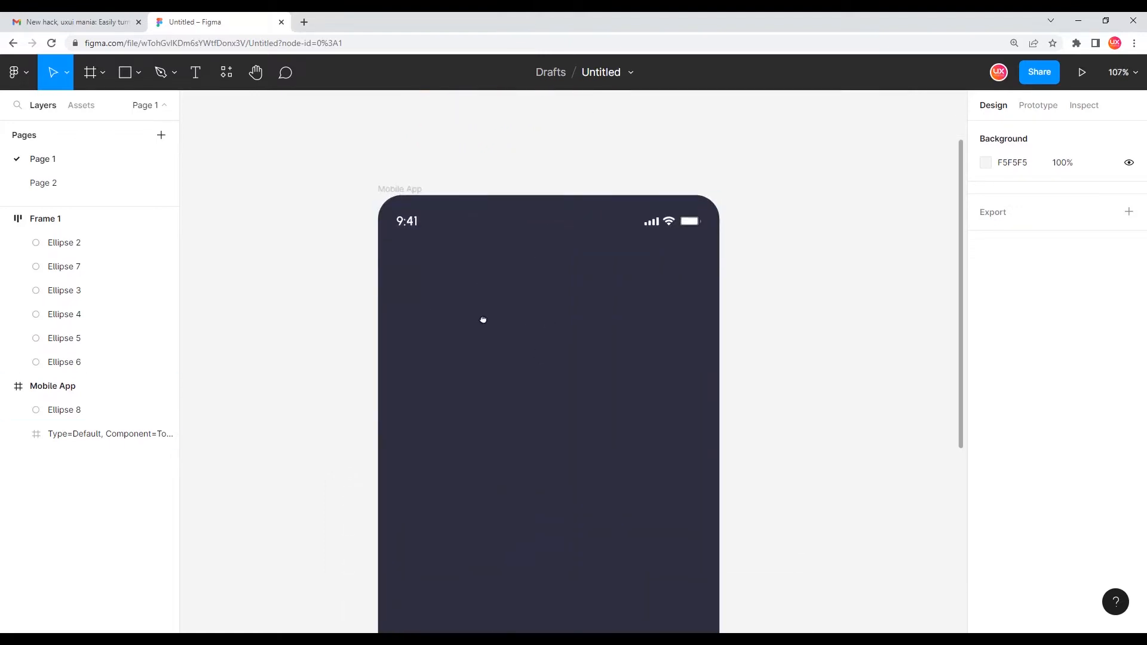
scroll(481, 320, up, 3)
scroll(466, 359, down, 2)
scroll(458, 374, up, 4)
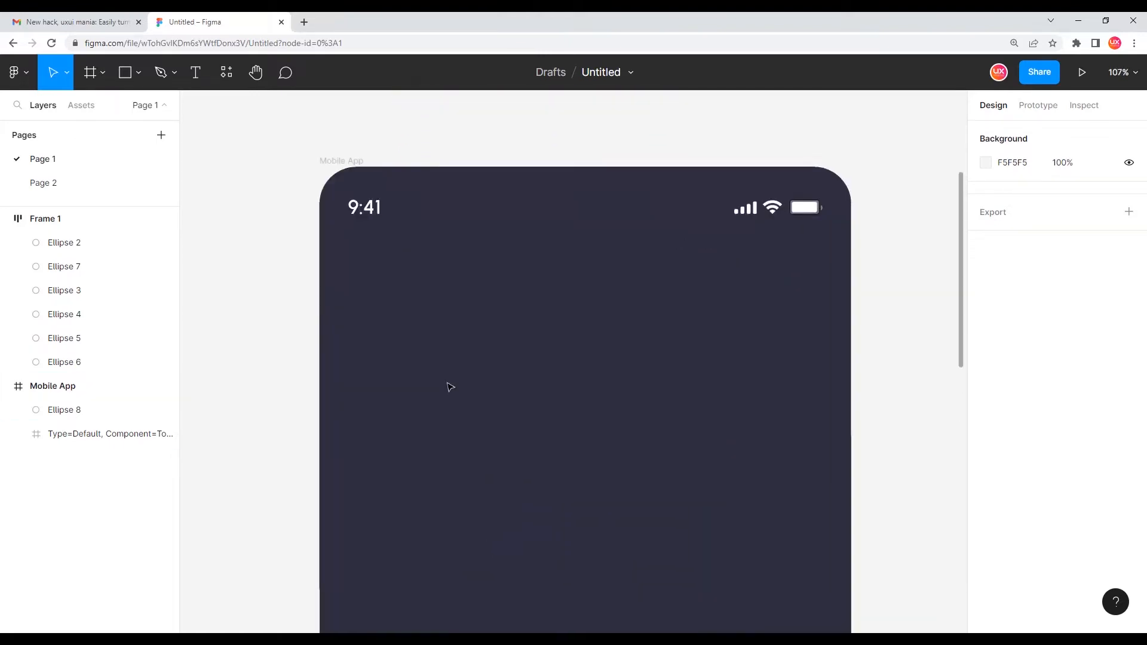
Show the layout grids and draw a rectangle about 379 × 89 spanning the grid columns below the status bar
key(ctrl+g)
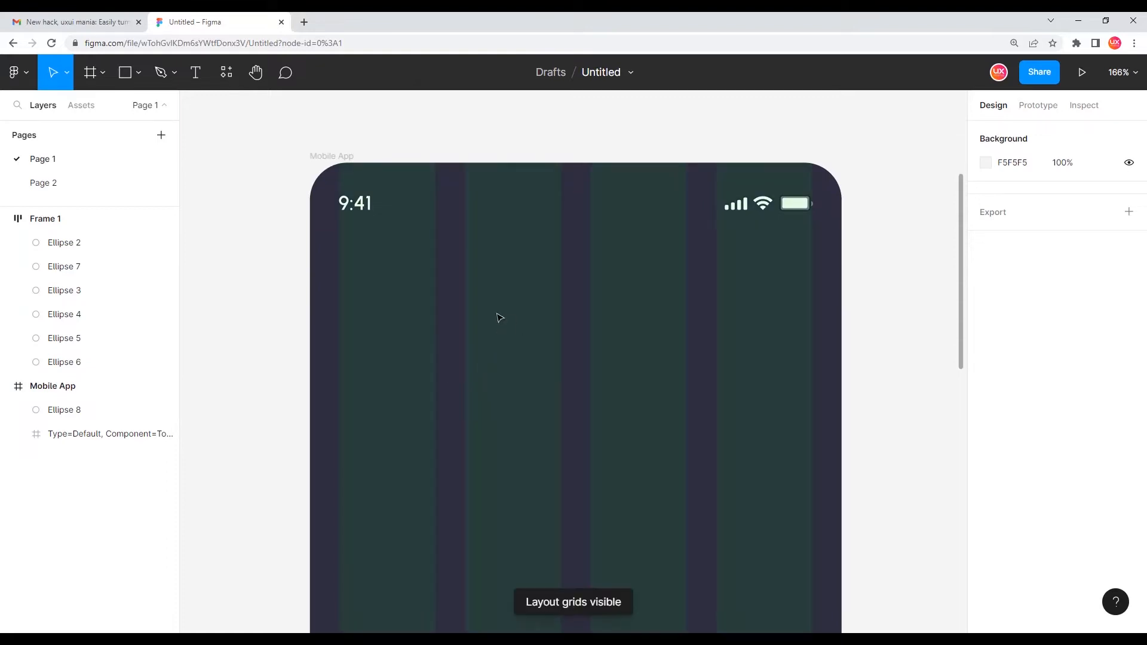
key(r)
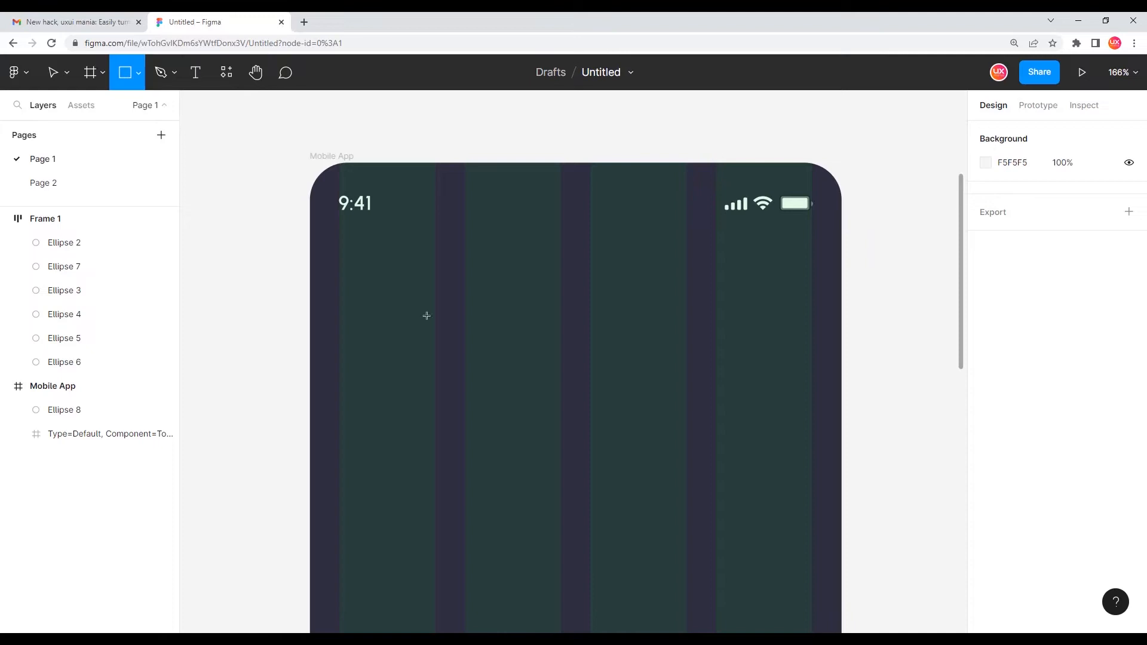
drag(341, 288, 810, 399)
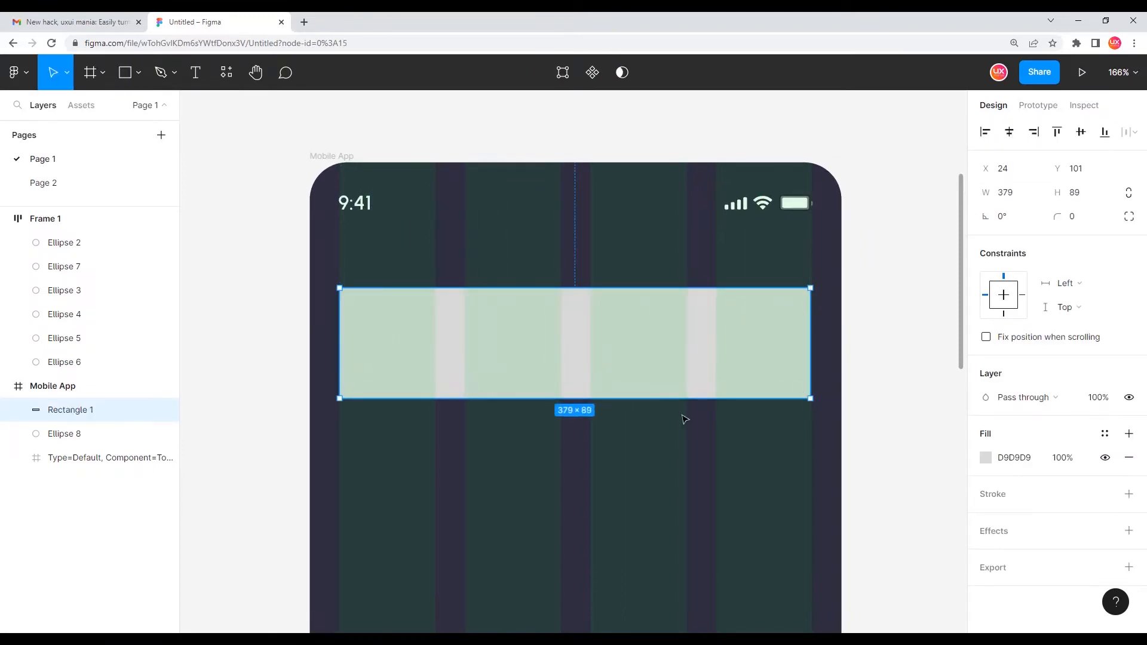
Set the rectangle's height to 100 and its corner radius to 15
click(1080, 194)
key(Return)
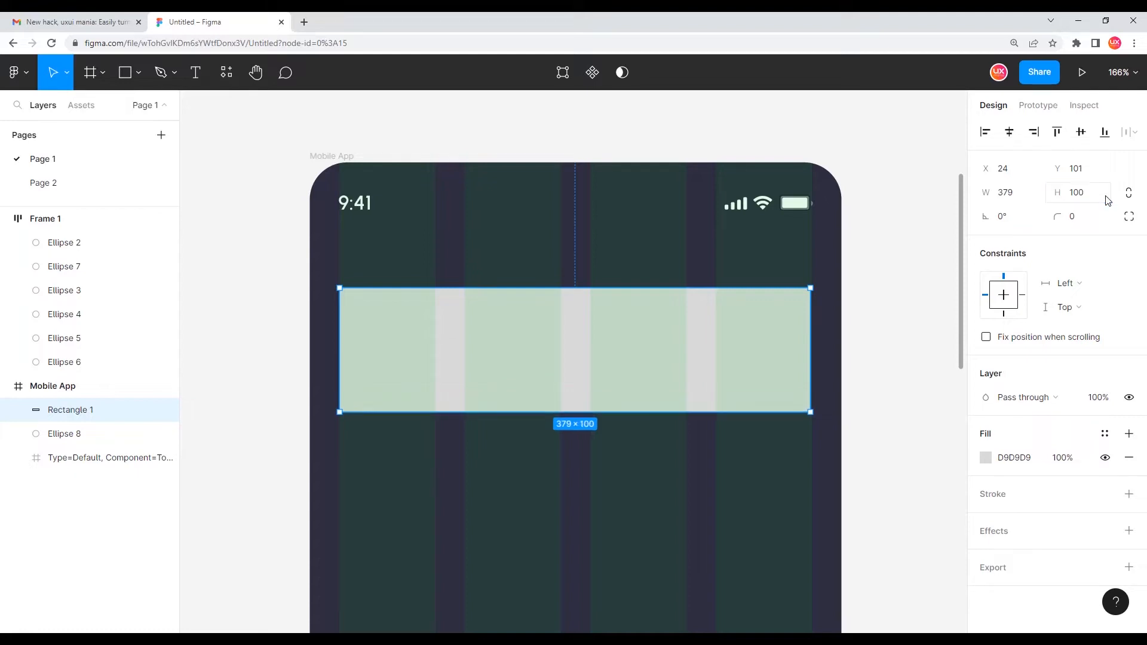
click(1078, 223)
text(15)
key(Return)
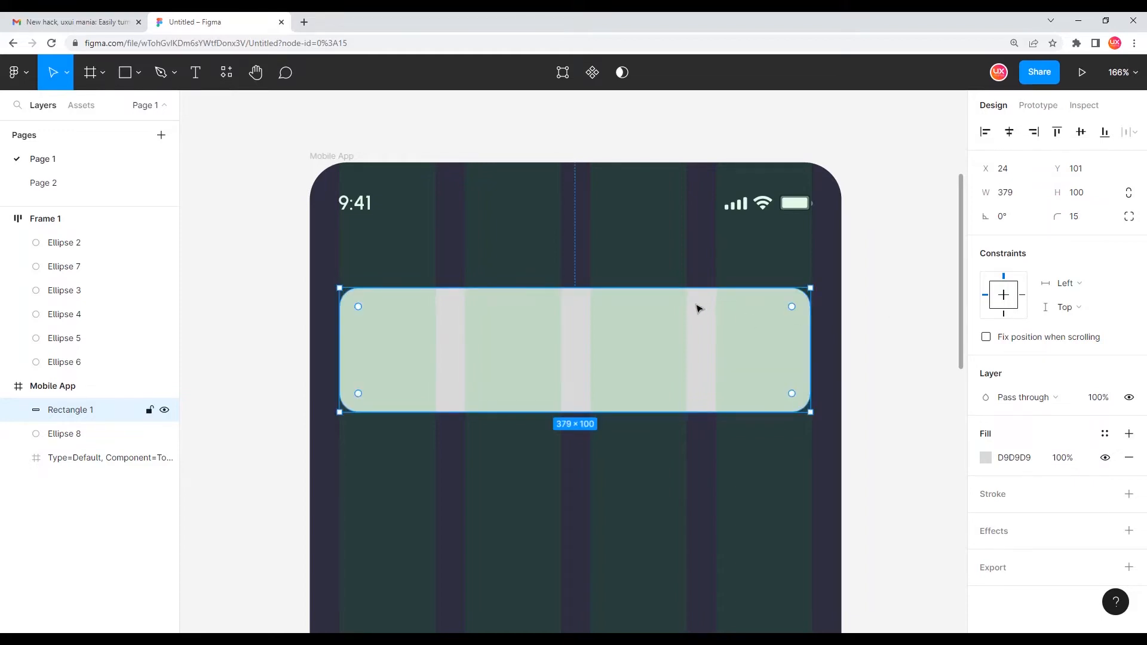
Change the rectangle's fill colour to white FFFFFF
click(985, 458)
drag(852, 361, 732, 168)
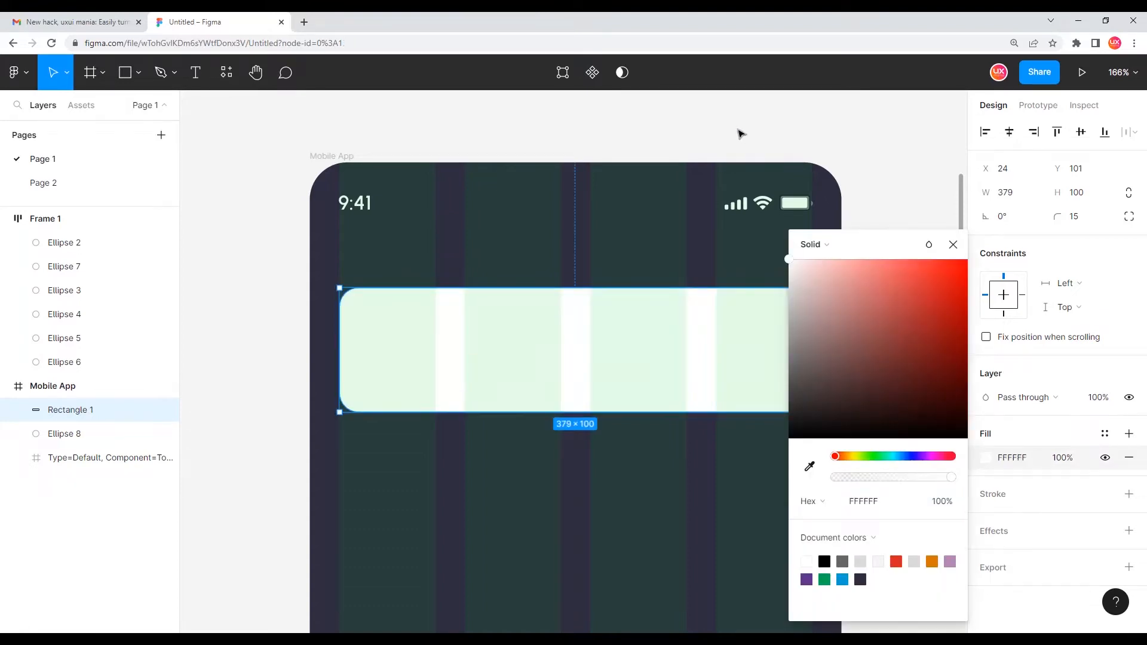
click(740, 134)
Hide the layout grids on the mobile frame
click(686, 328)
key(shift+g)
drag(690, 354, 682, 292)
click(617, 431)
drag(557, 373, 551, 415)
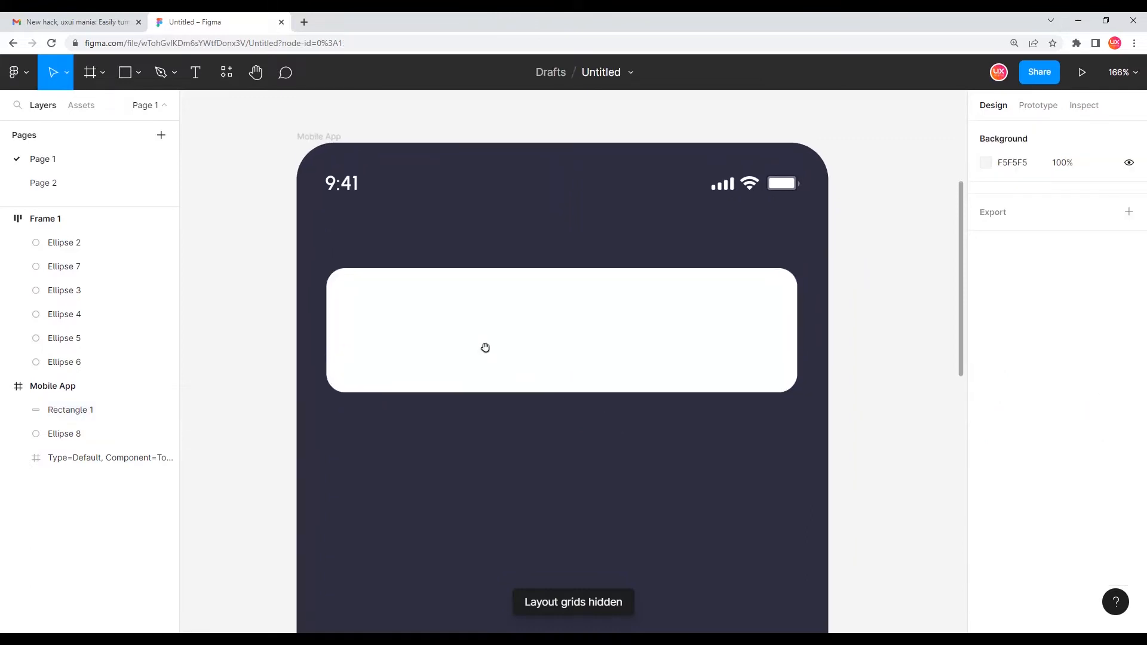
drag(442, 335, 448, 373)
Draw a circle on the left side of the card and set its size to 60 × 60
key(o)
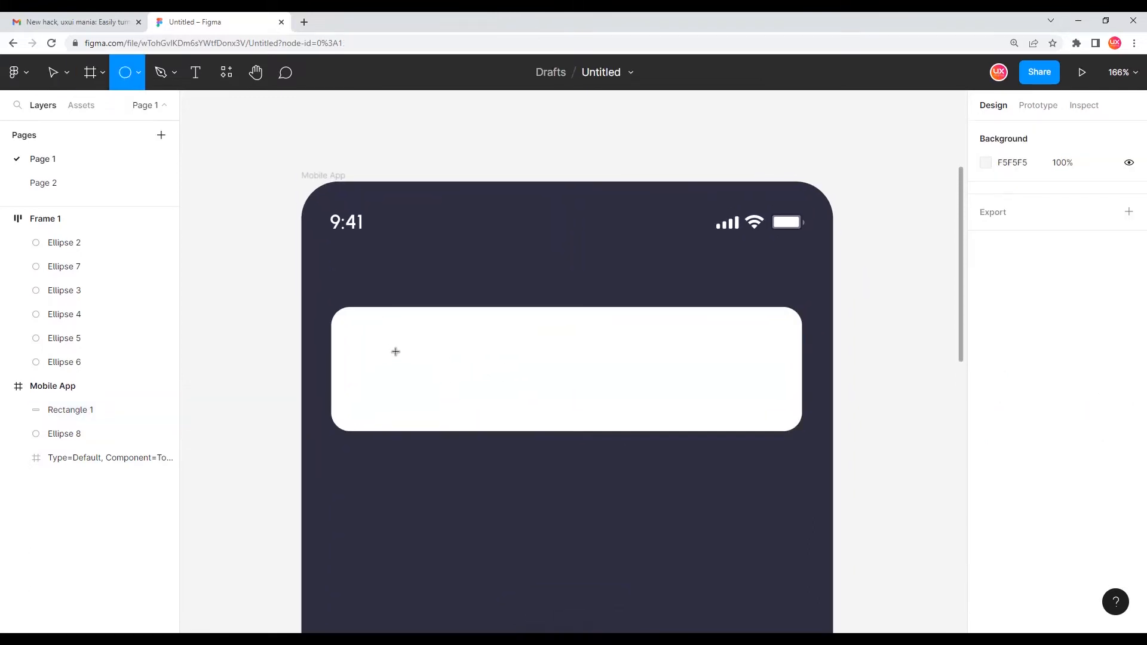
drag(370, 338, 434, 403)
click(1024, 199)
key(Tab)
text(60)
key(Return)
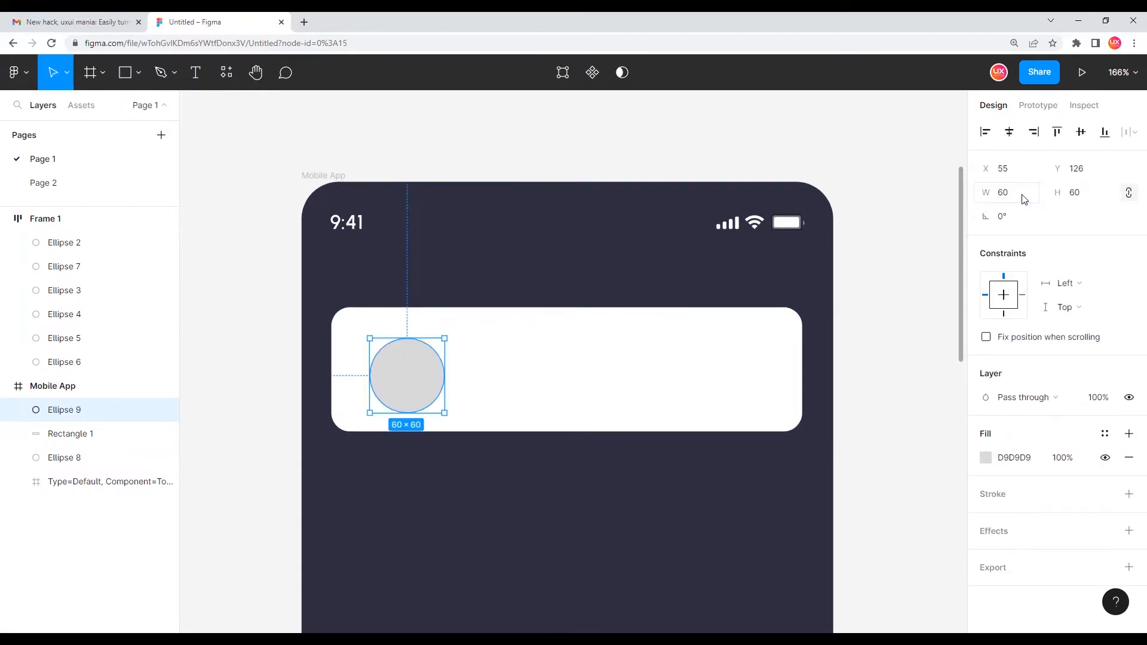
Position the circle near the card's left edge at X 44, Y 121
drag(404, 363, 369, 360)
key(shift+Right)
key(shift+Right)
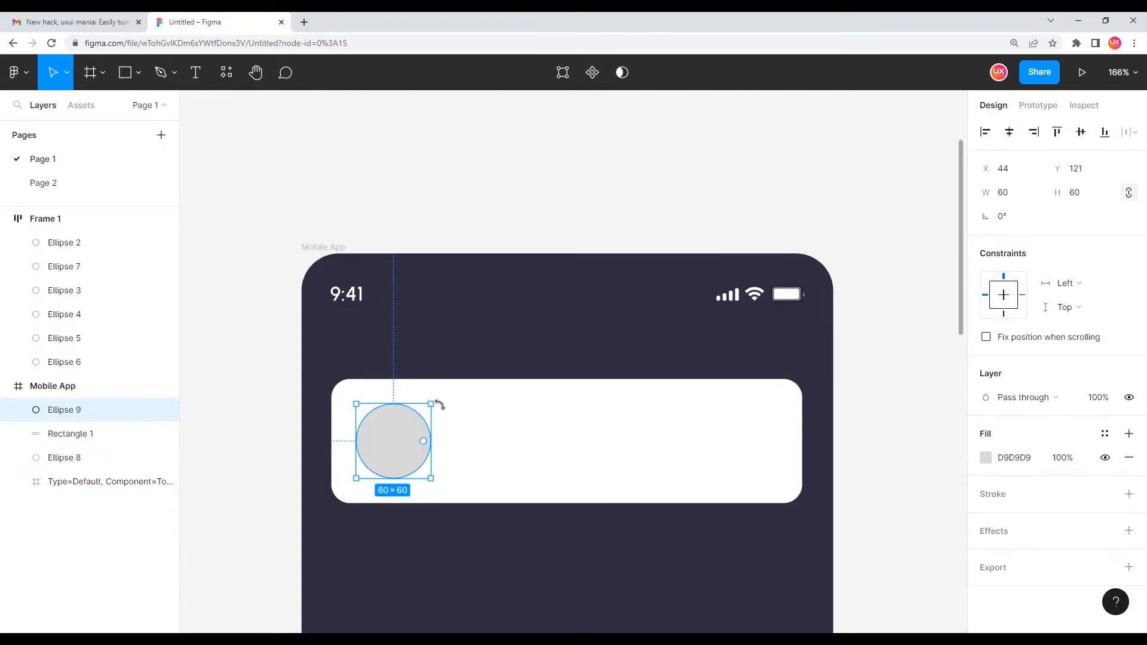
Fill the circle with the orange swatch colour D47500 using the eyedropper
scroll(441, 533, down, 3)
key(i)
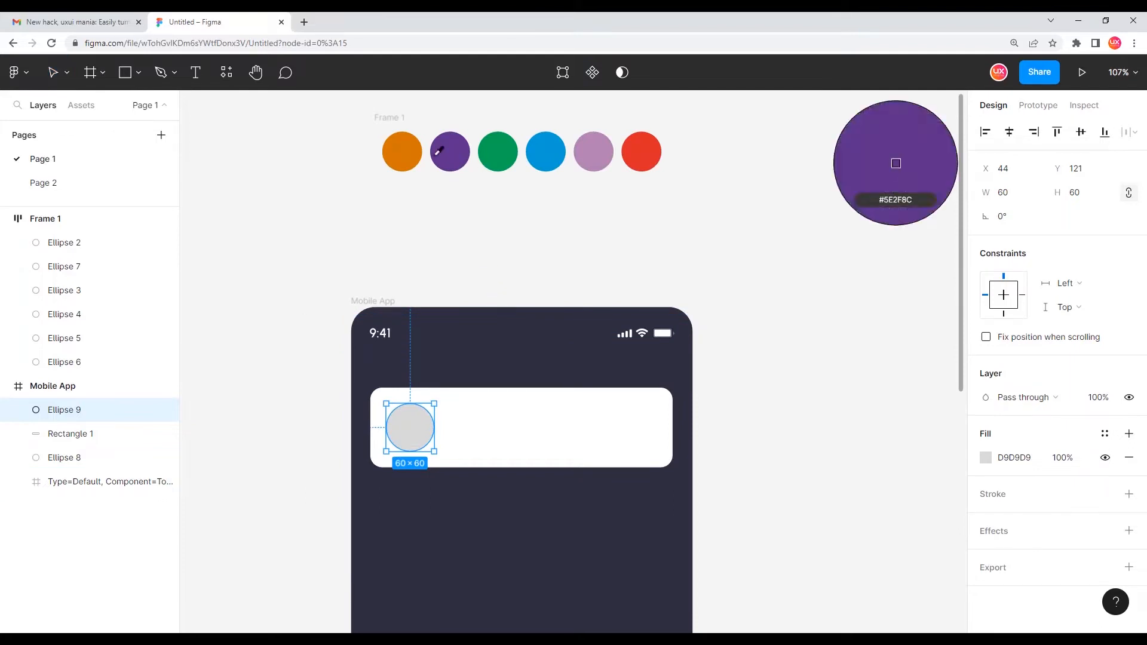
click(408, 152)
Add a text label 'Name' to the right of the circle
scroll(450, 441, up, 5)
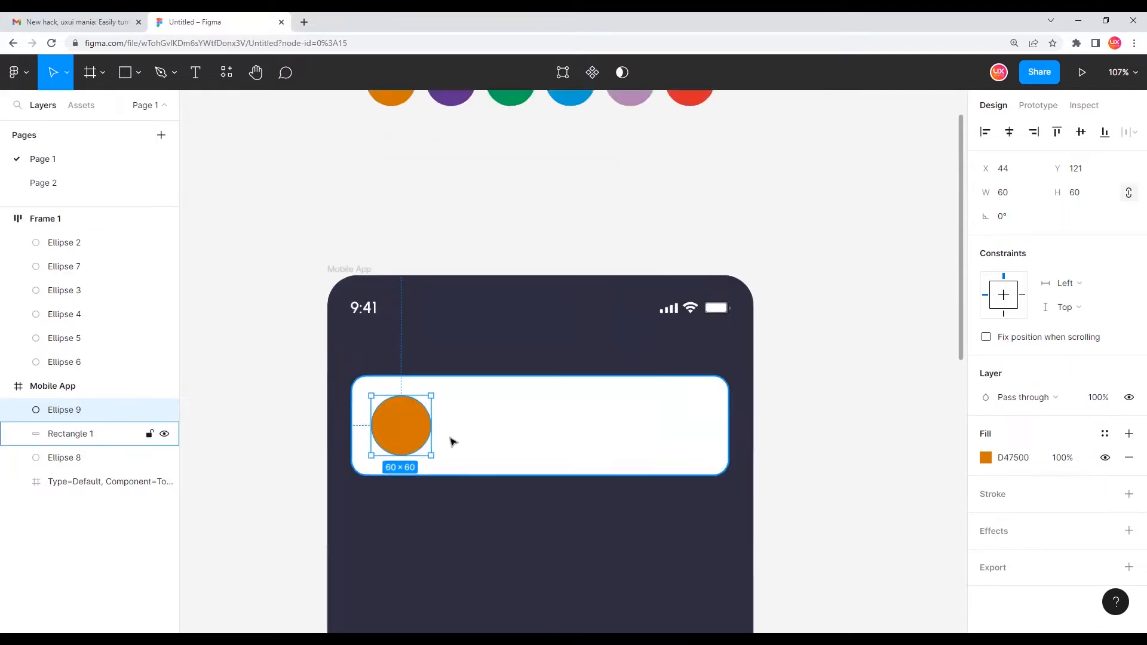
click(485, 440)
scroll(501, 424, down, 1)
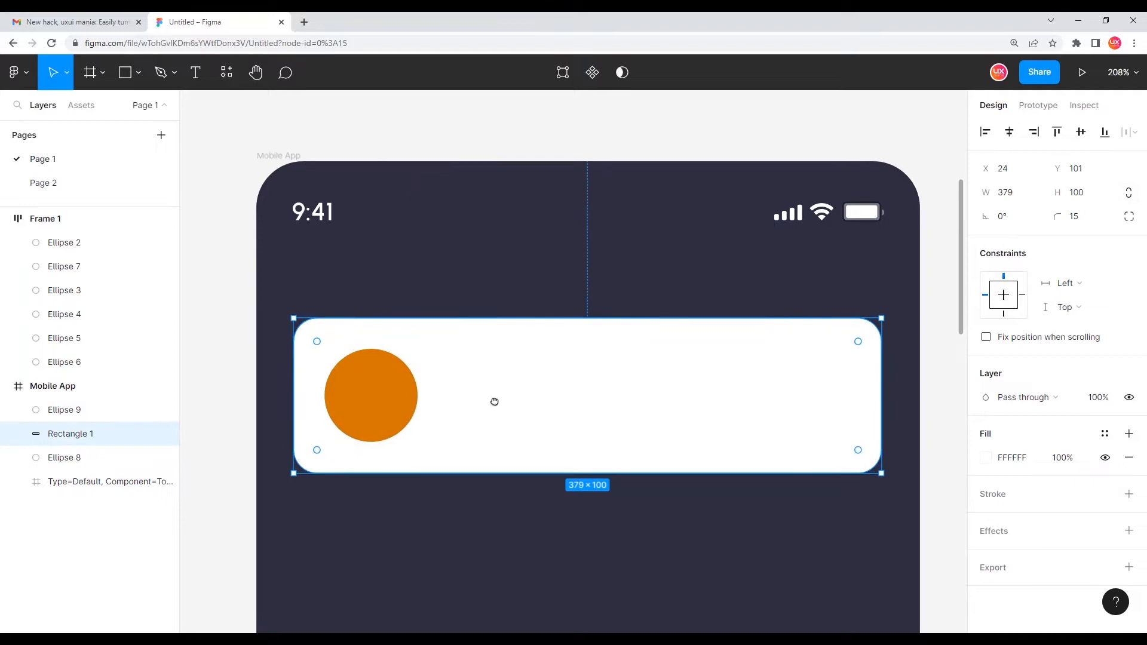
key(t)
click(476, 362)
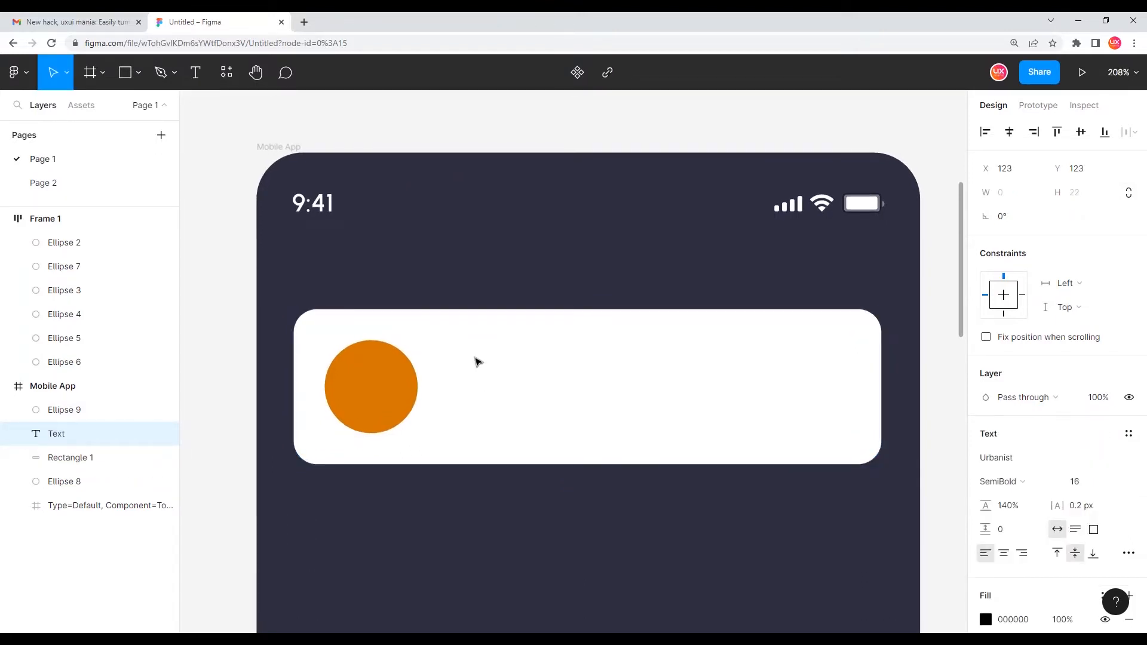
text(Name)
Set the Name text's font size to 20 and realign it beside the circle
double_click(475, 358)
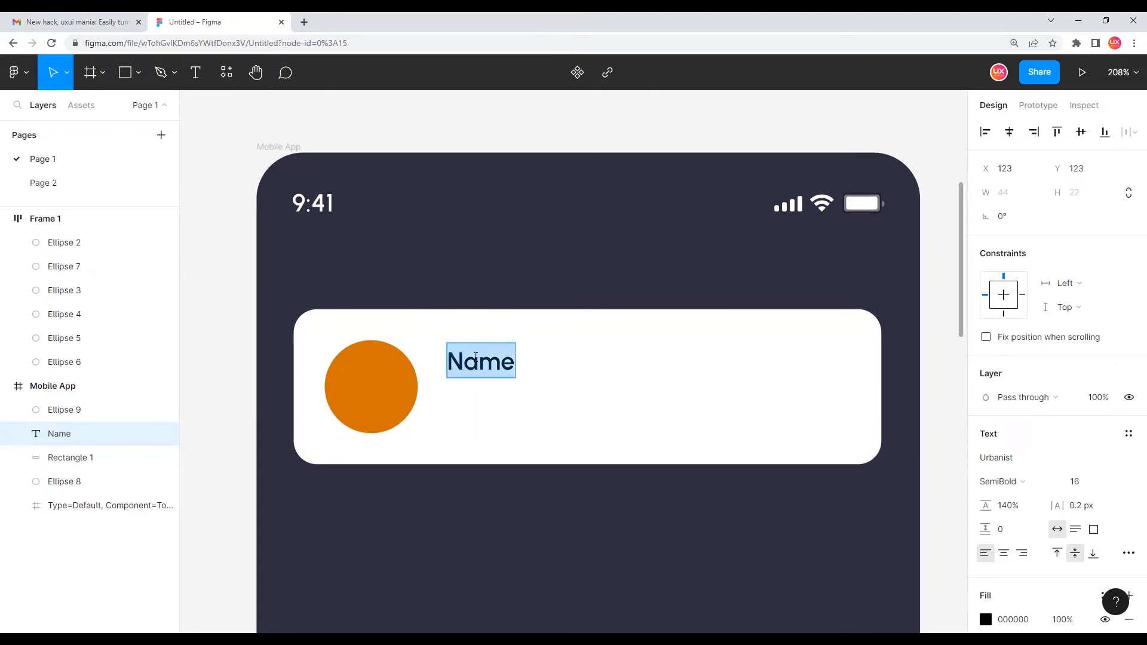
click(1075, 481)
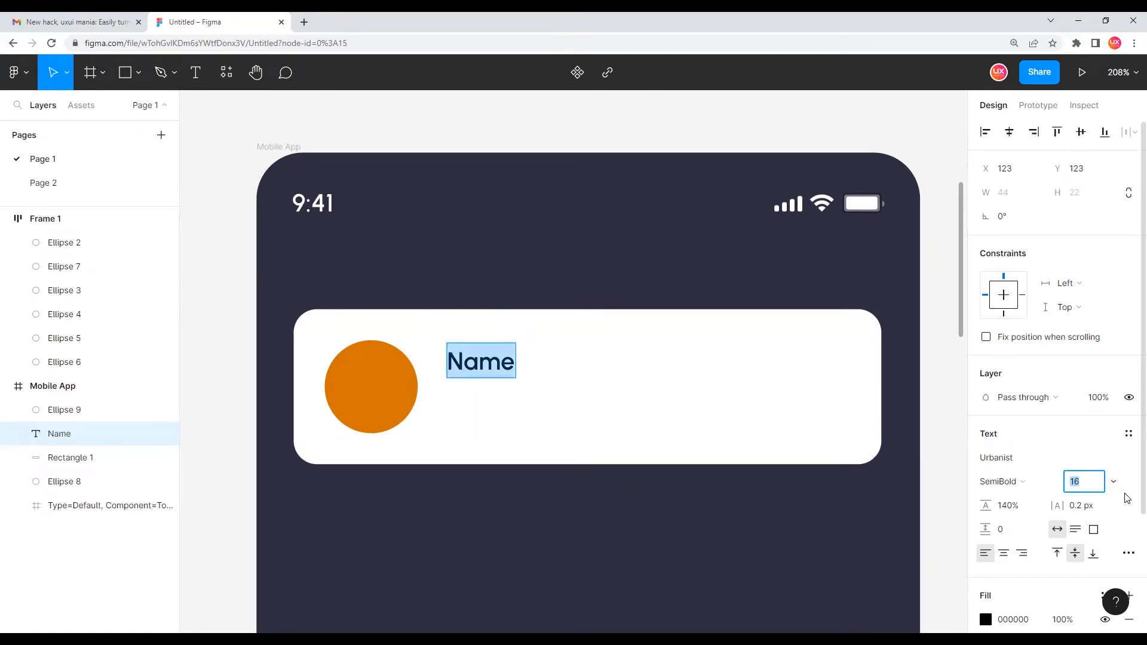
key(Return)
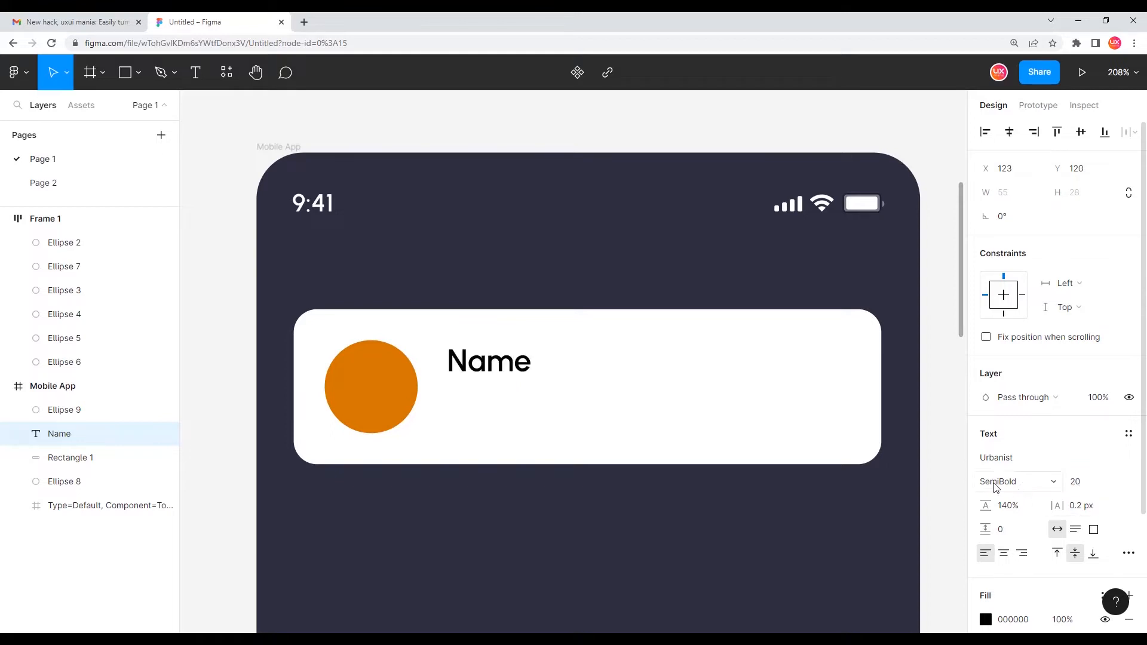
key(Escape)
drag(509, 366, 503, 370)
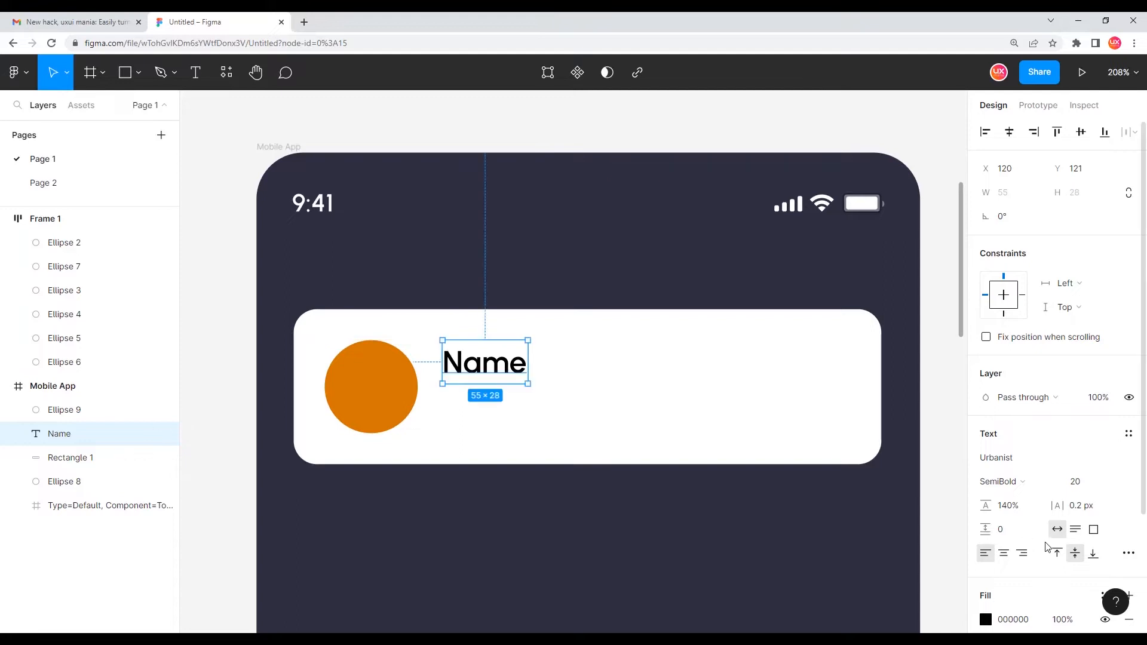
Set the Name text's fill colour to 333333
scroll(1023, 506, down, 2)
click(1023, 506)
text(333333)
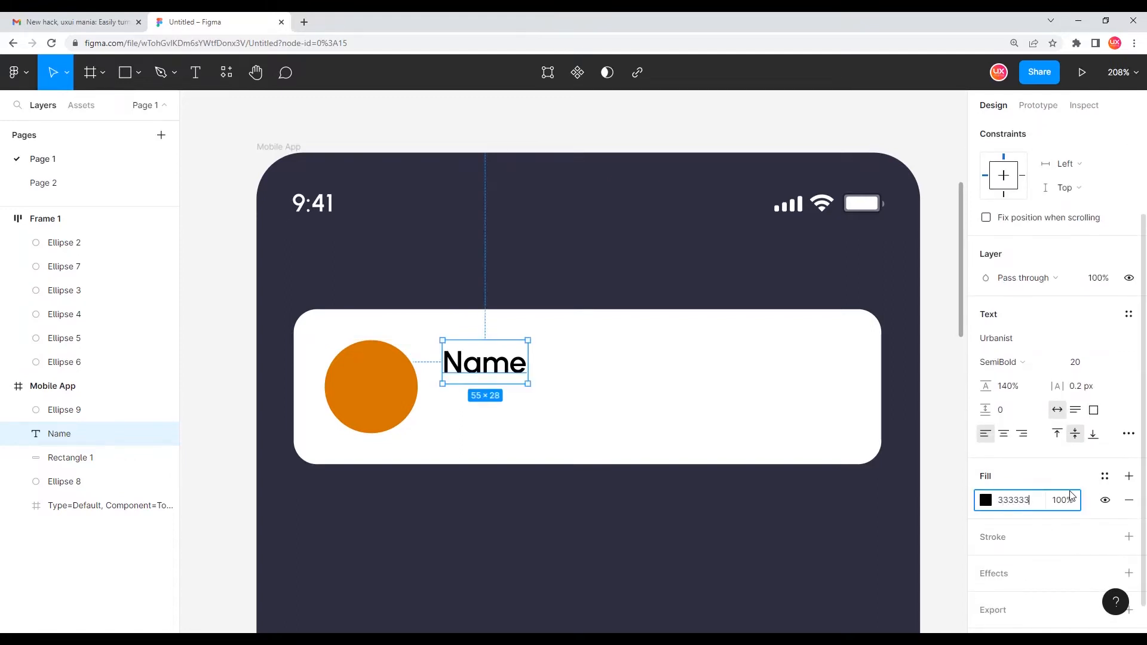
key(Return)
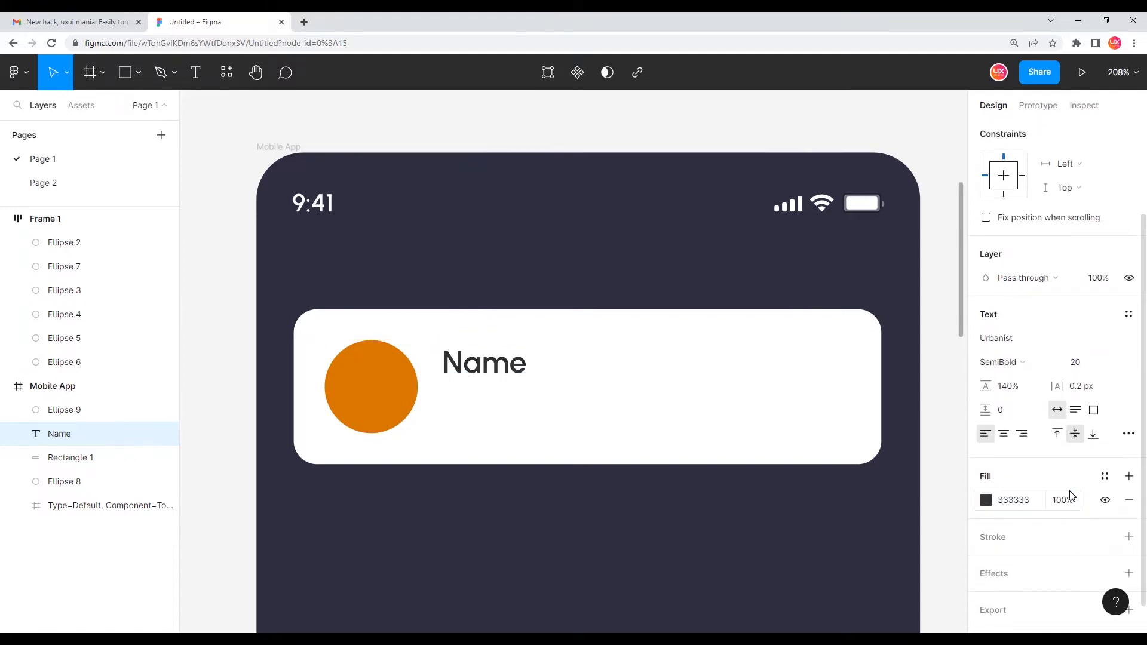
Duplicate the Name text below itself and change the copy to 'Designation'
drag(493, 369, 500, 413)
double_click(501, 413)
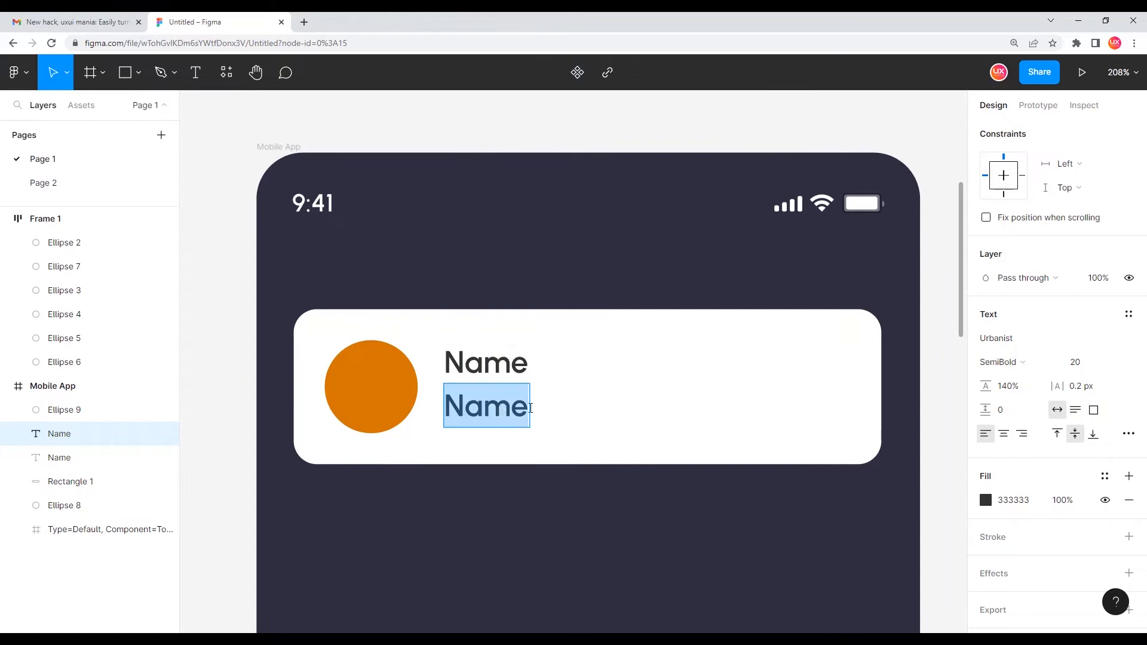
text(De)
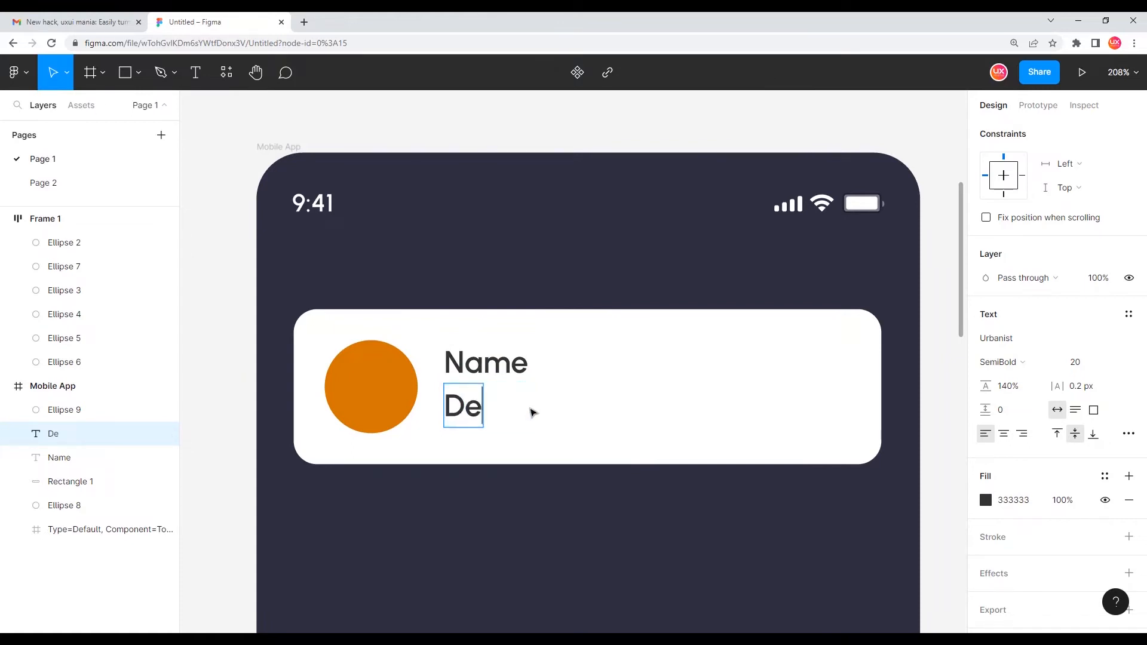
text(signation)
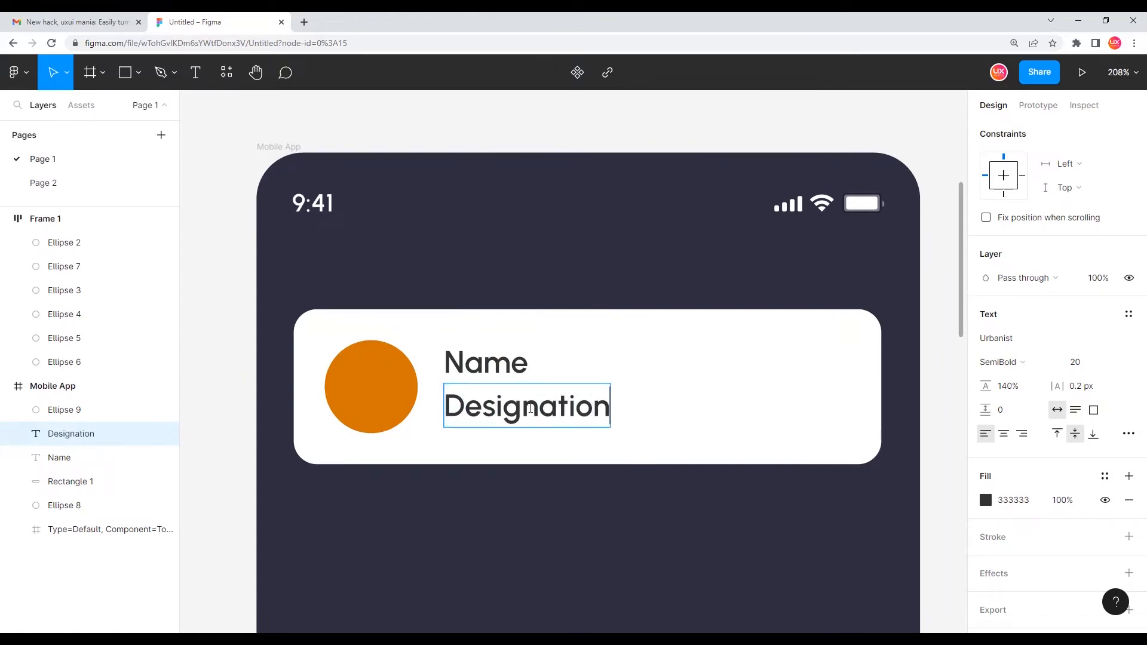
Set the Designation text's font size to 14
key(ctrl+a)
click(1090, 369)
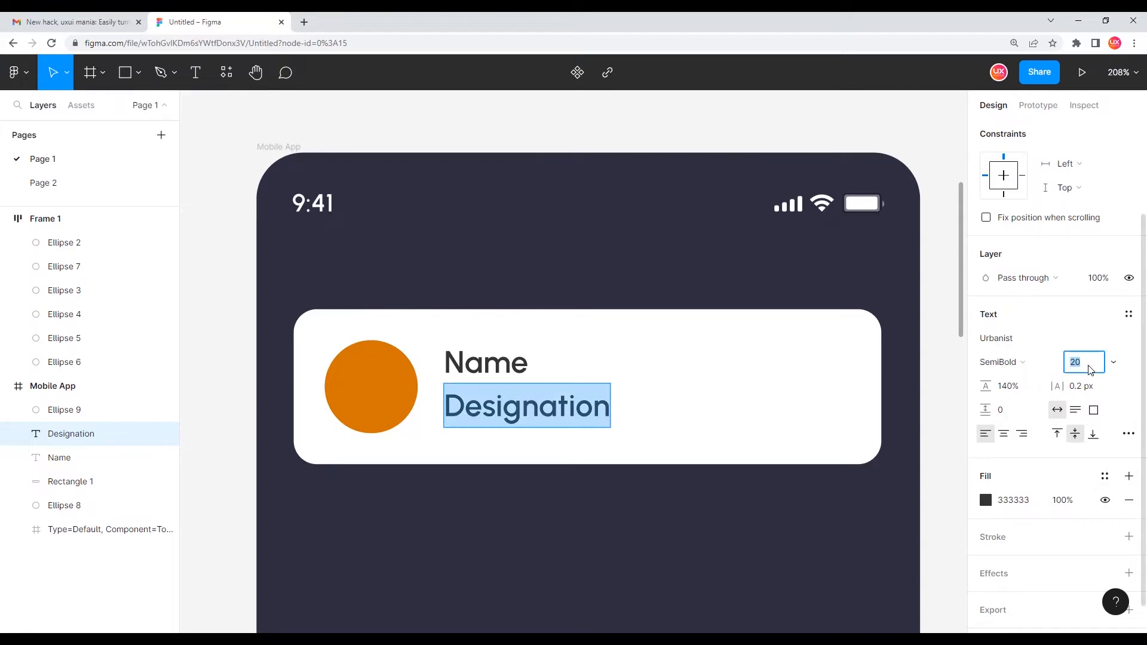
key(Return)
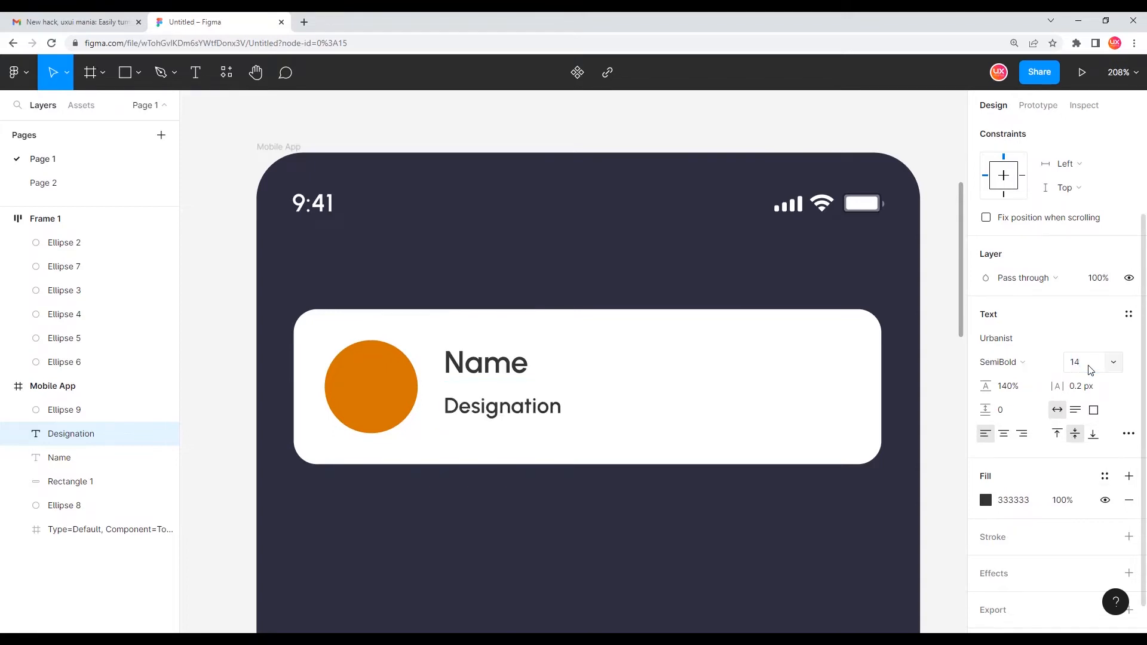
Set the Designation text to Regular weight with fill colour 999999
click(1020, 363)
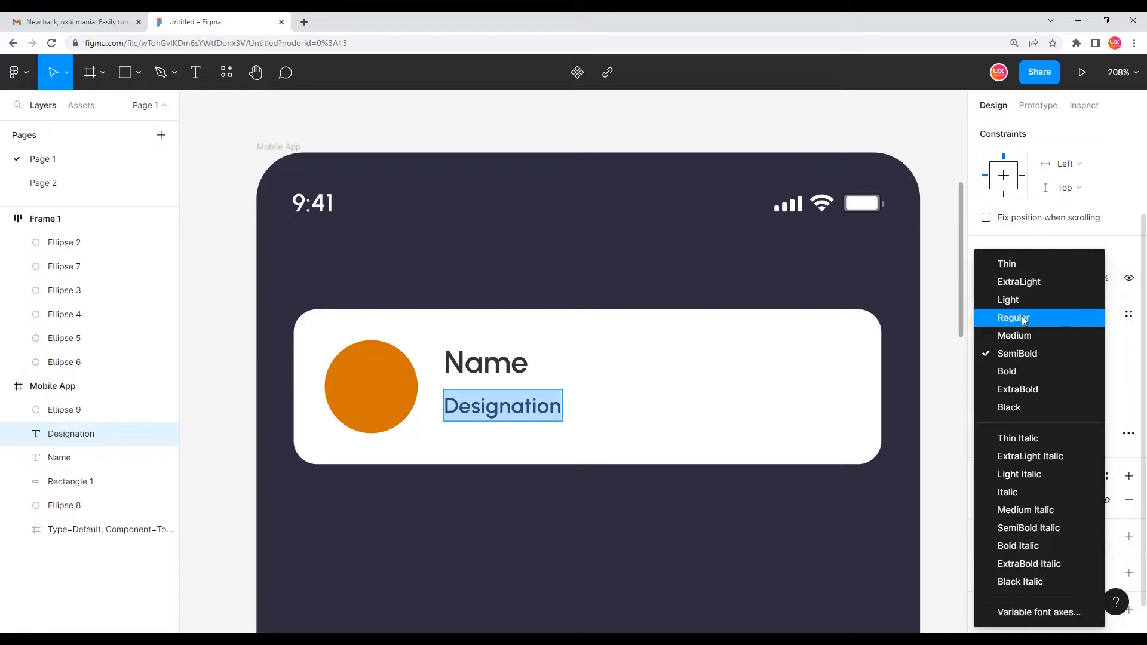
click(1015, 317)
click(1021, 503)
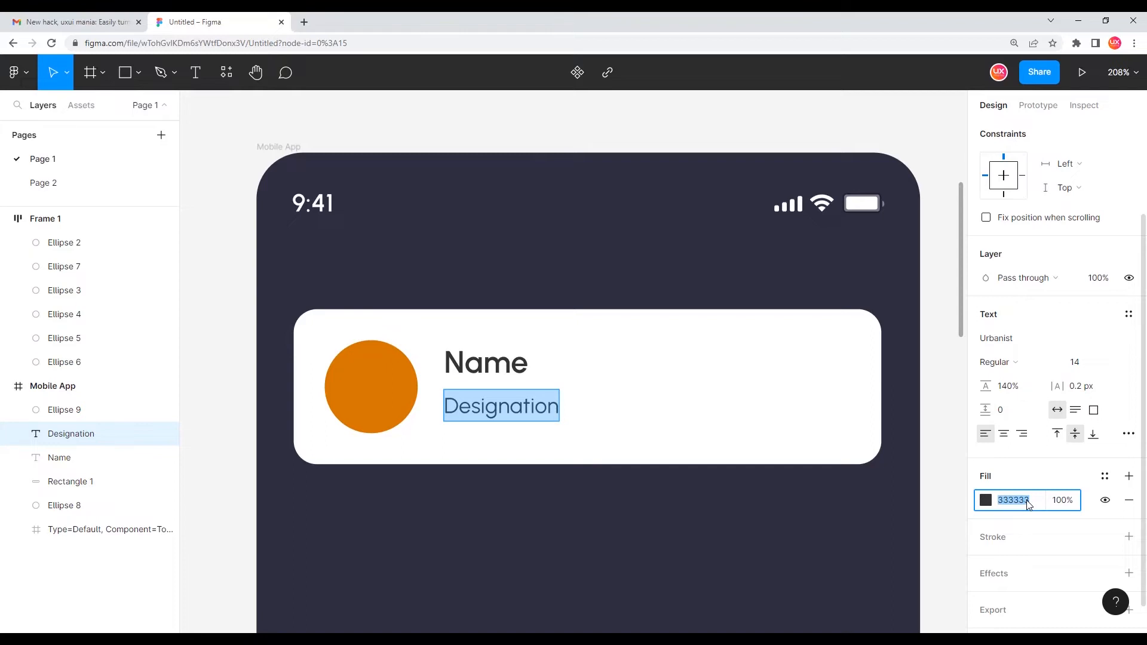
text(999999)
key(Return)
Select both the Name and Designation texts and move them to centre vertically beside the circle
click(526, 412)
scroll(459, 413, up, 2)
scroll(458, 413, up, 2)
click(524, 322)
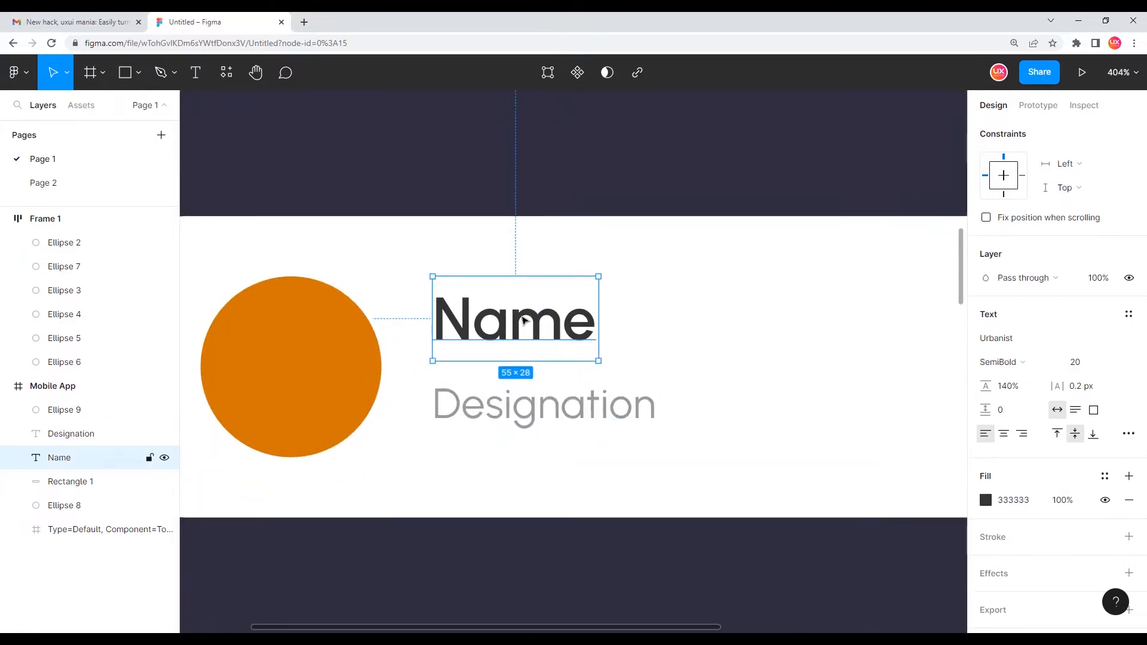
shift+click(548, 408)
drag(550, 334, 550, 342)
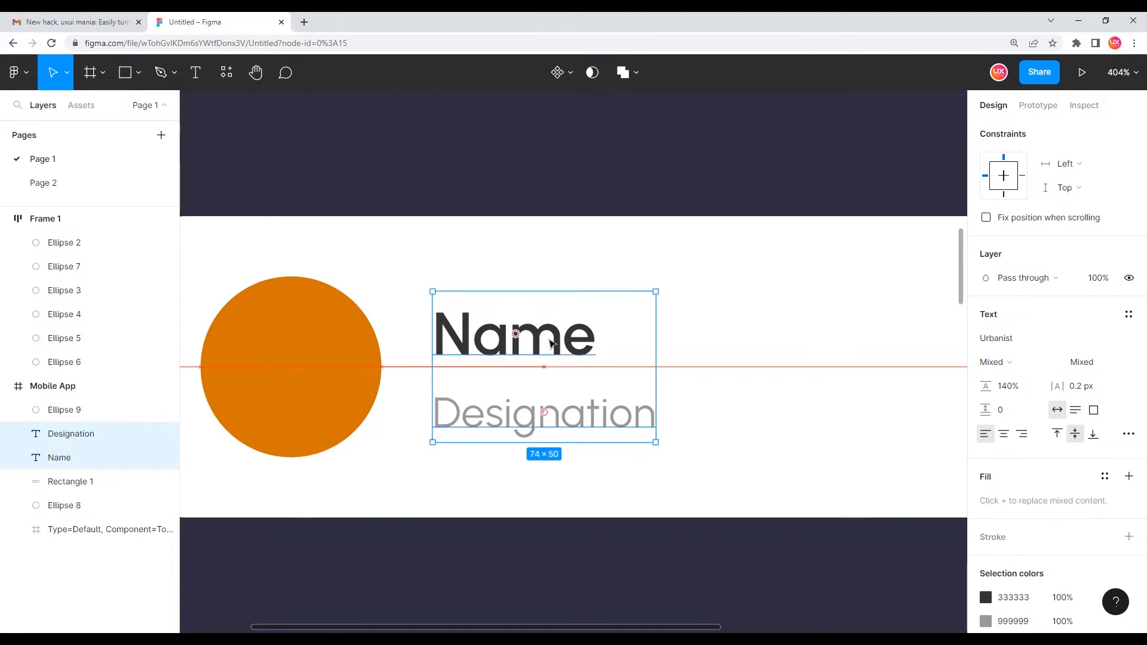
scroll(550, 342, down, 5)
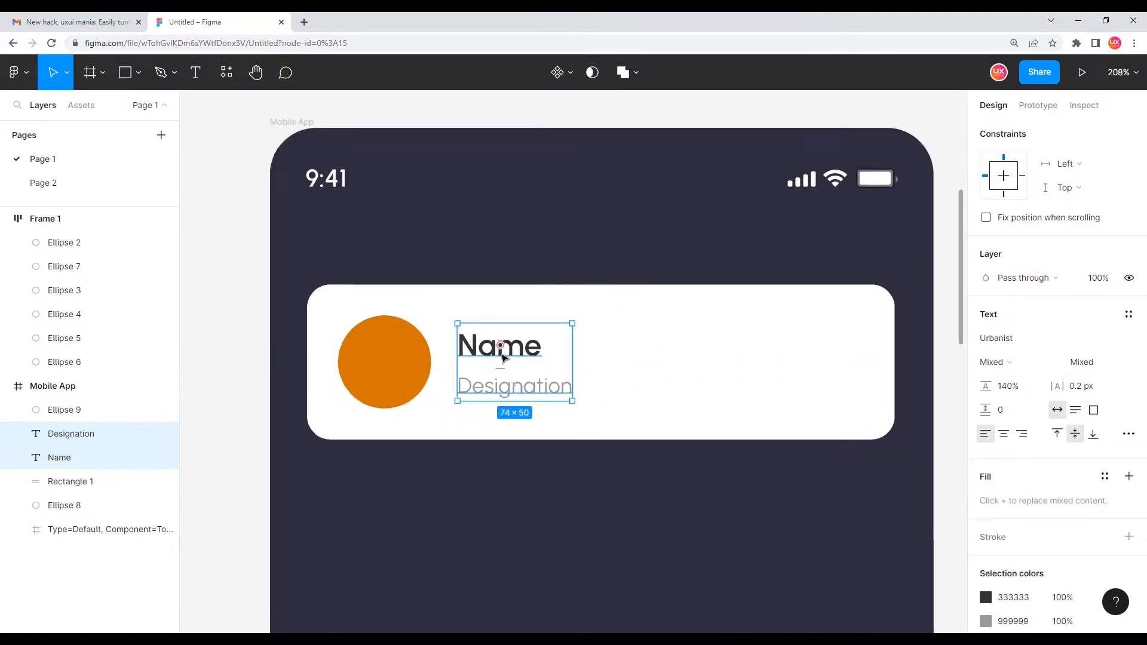
key(Escape)
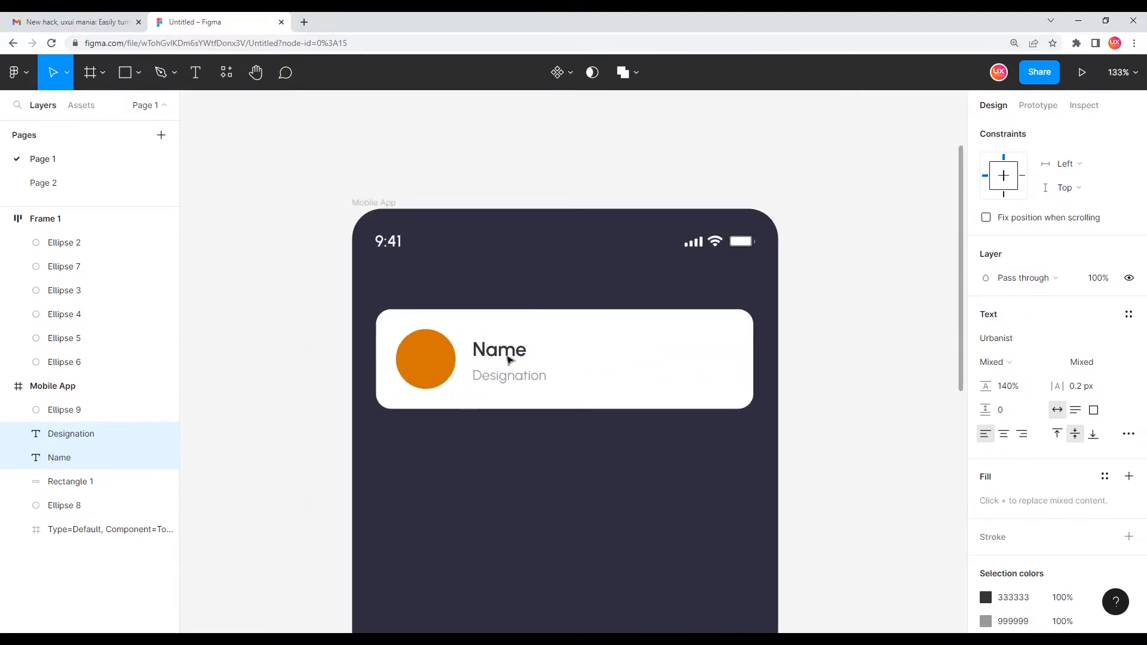
Paste a chevron arrow icon and position it near the card's right edge
scroll(735, 349, up, 2)
scroll(729, 351, right, 1)
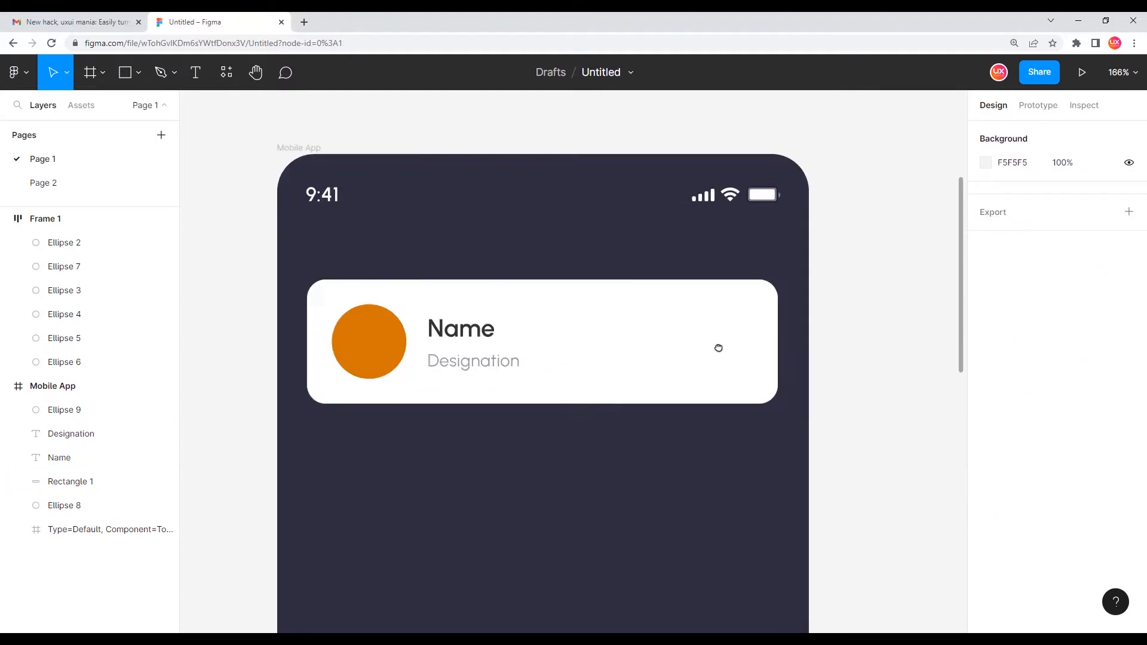
key(ctrl+v)
drag(577, 361, 785, 335)
scroll(747, 341, up, 4)
key(Left)
key(Left)
key(Left)
key(Left)
key(Left)
key(Left)
key(Left)
key(Left)
key(Left)
key(Left)
key(Left)
key(Left)
key(Left)
key(Left)
key(Left)
key(Left)
key(Left)
key(Left)
key(Left)
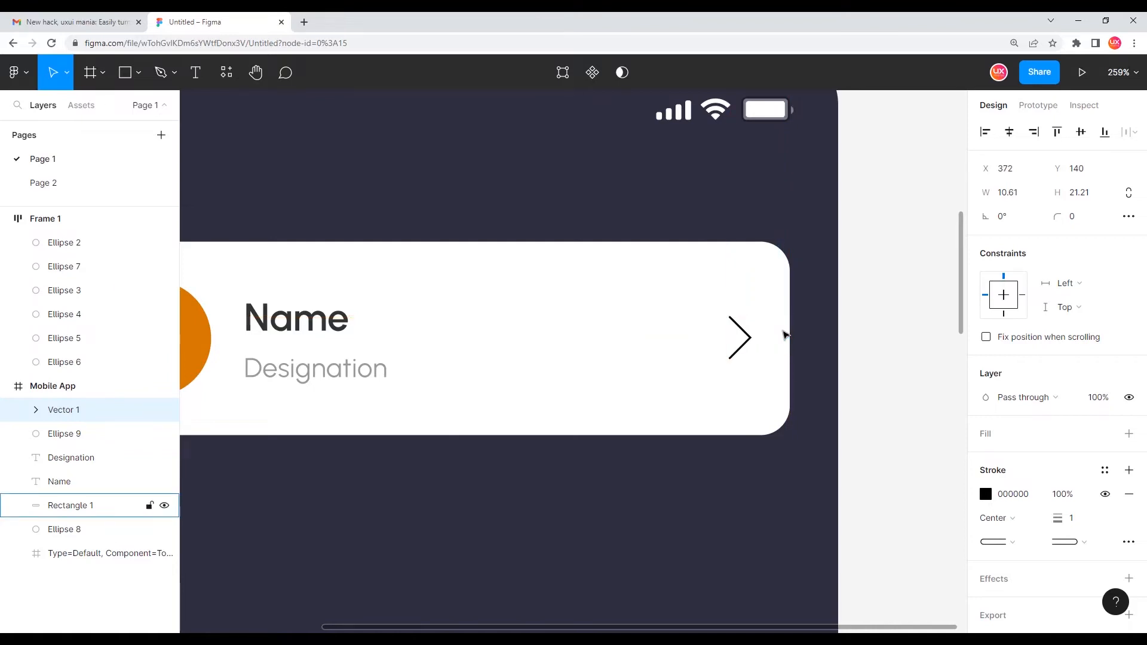
scroll(785, 335, down, 4)
click(826, 341)
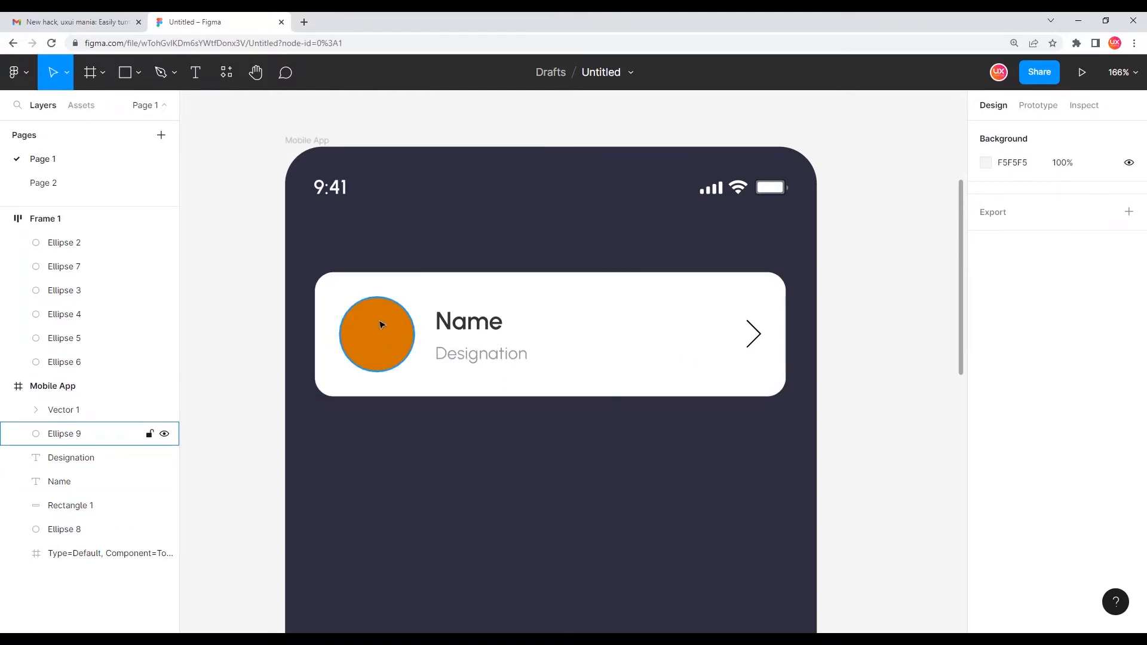
Inspect the card's circle, texts and arrow at different zoom levels
click(481, 326)
click(503, 360)
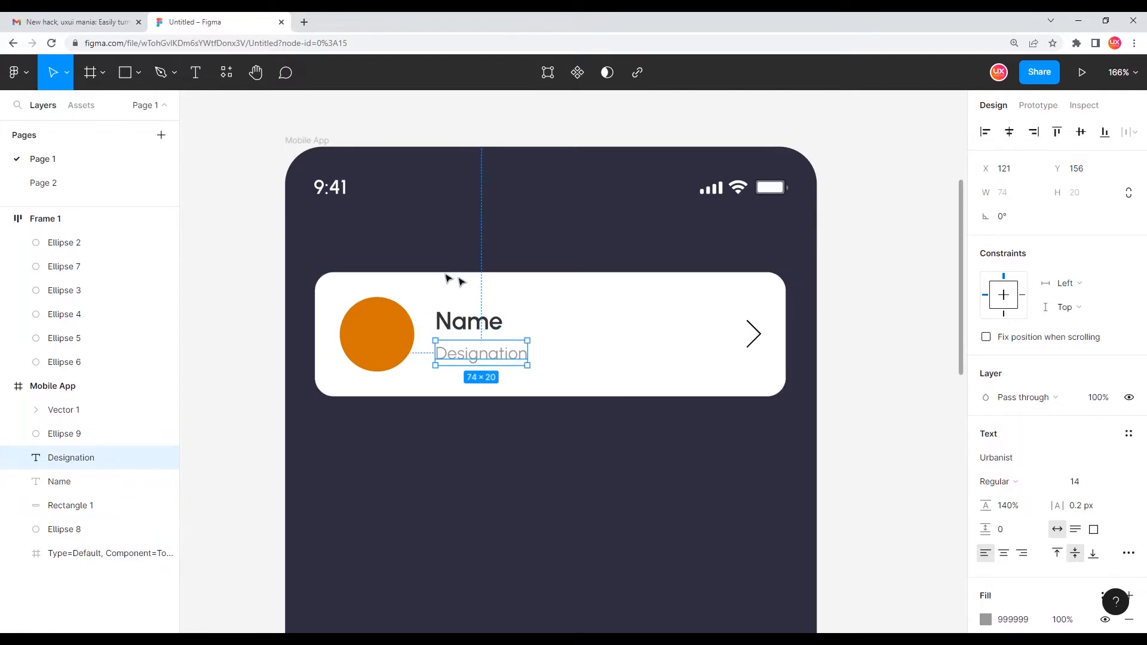
scroll(475, 269, right, 2)
click(340, 255)
drag(280, 257, 770, 500)
click(613, 495)
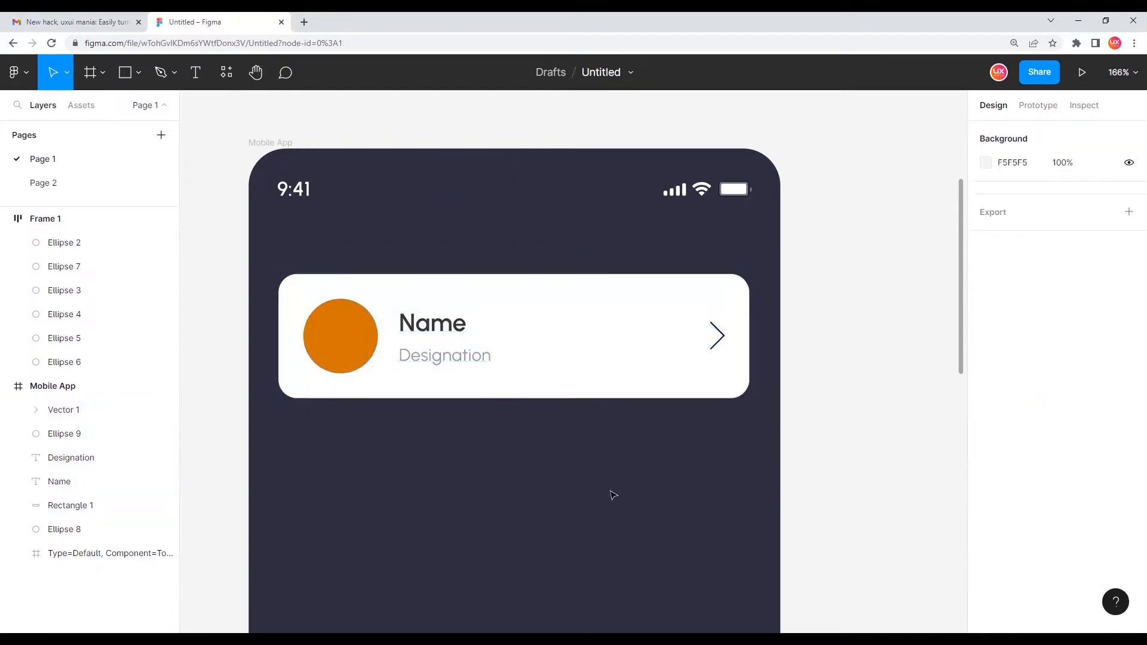
scroll(585, 477, right, 1)
scroll(460, 464, down, 2)
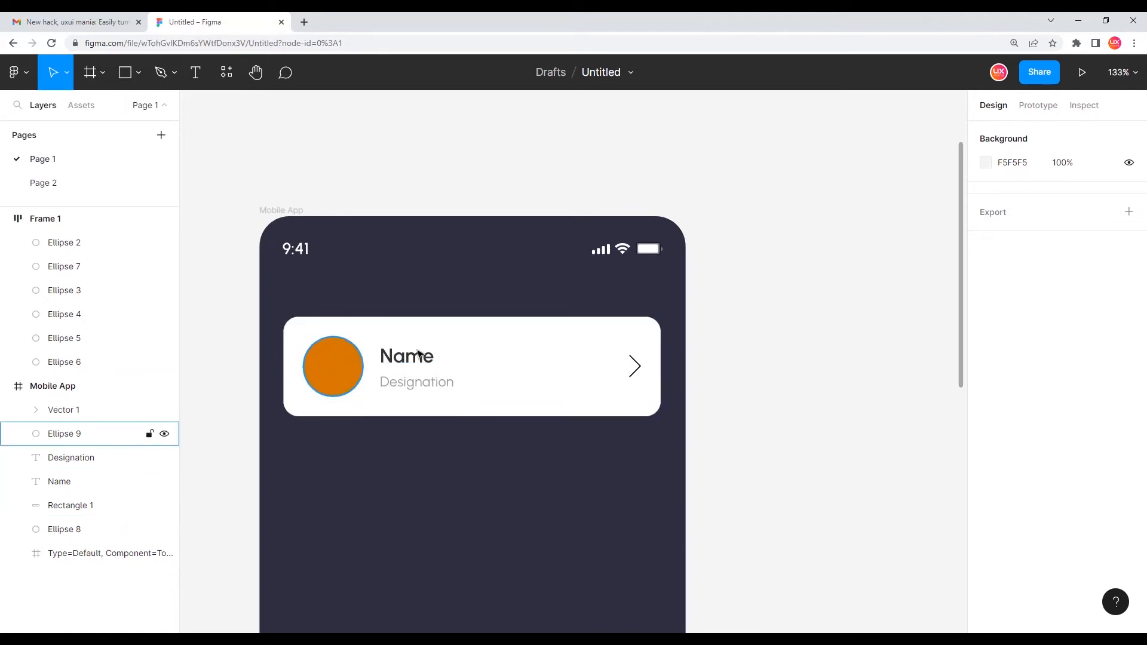
scroll(337, 376, up, 2)
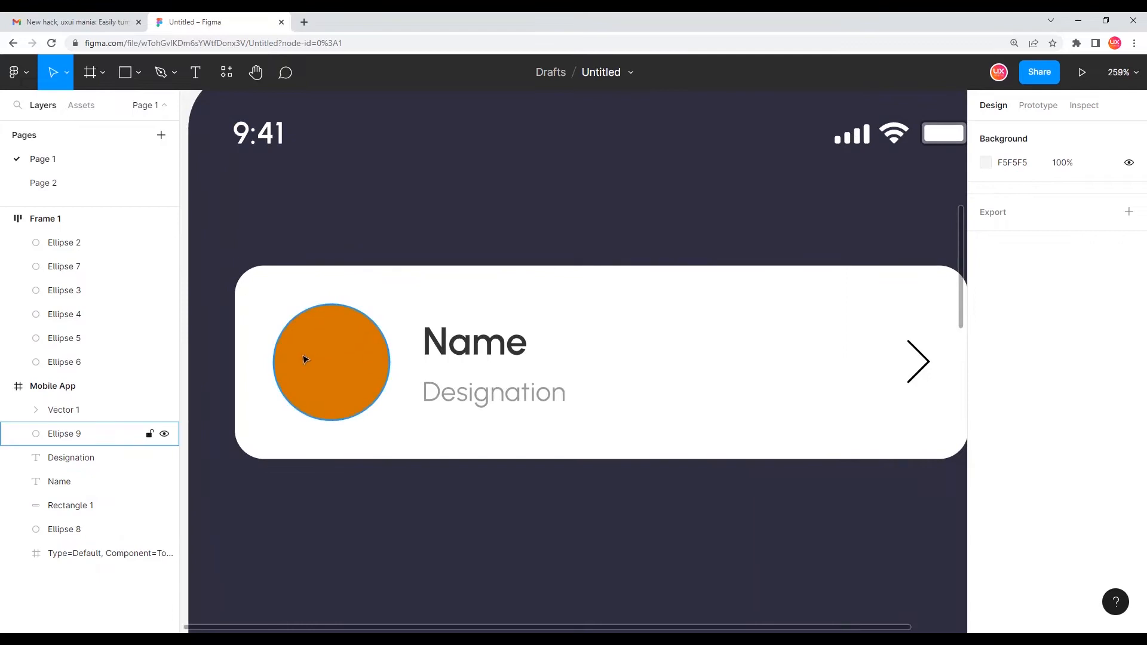
scroll(345, 358, left, 1)
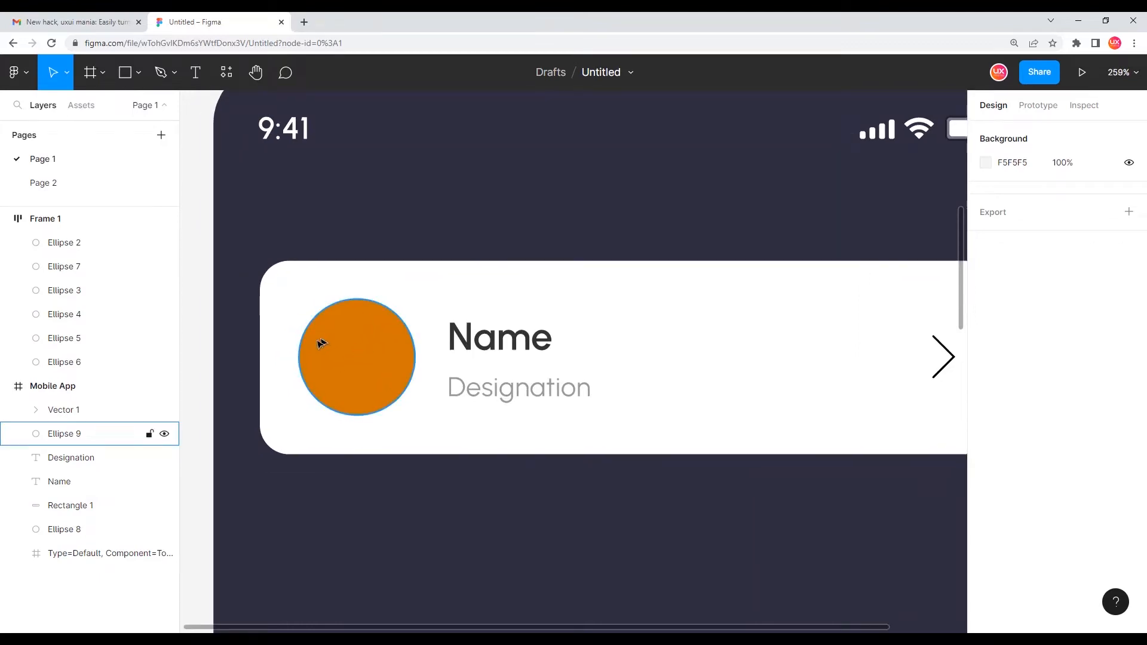
scroll(316, 342, down, 5)
Duplicate the avatar circle and Name text onto the canvas beside the phone frame
click(380, 345)
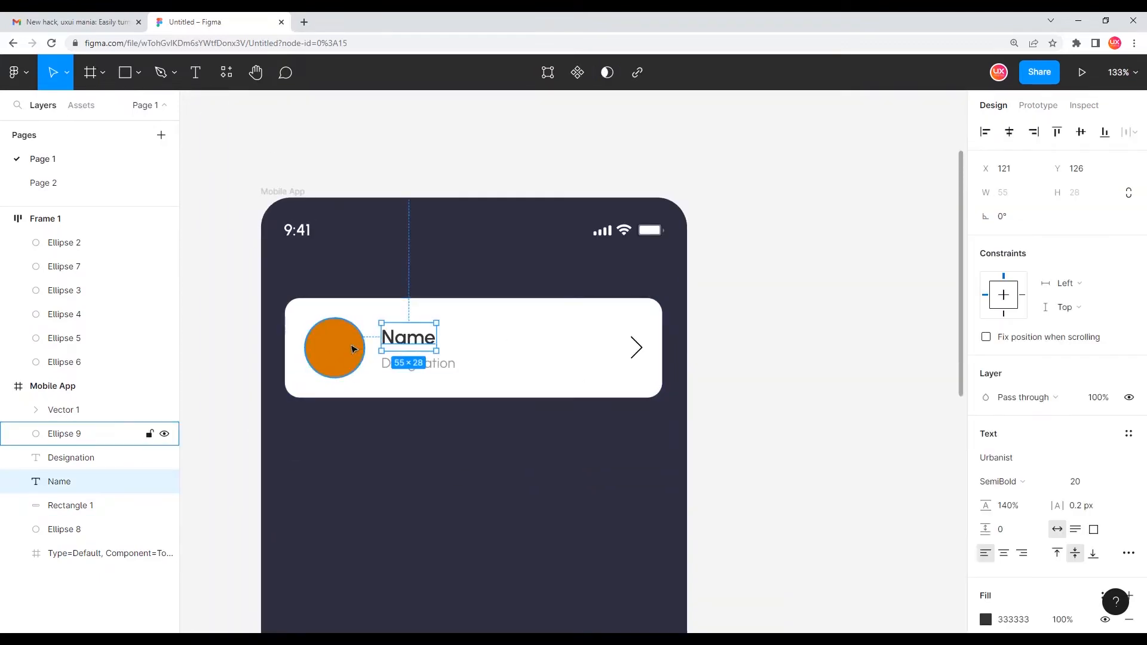
shift+click(353, 349)
drag(371, 359, 822, 378)
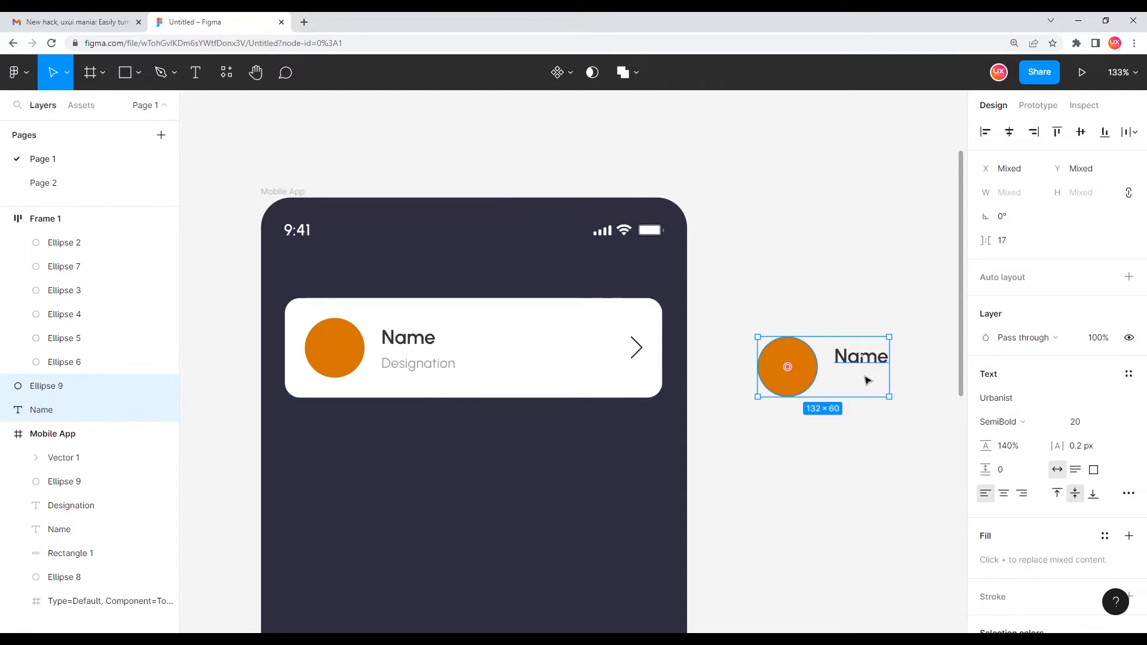
click(832, 453)
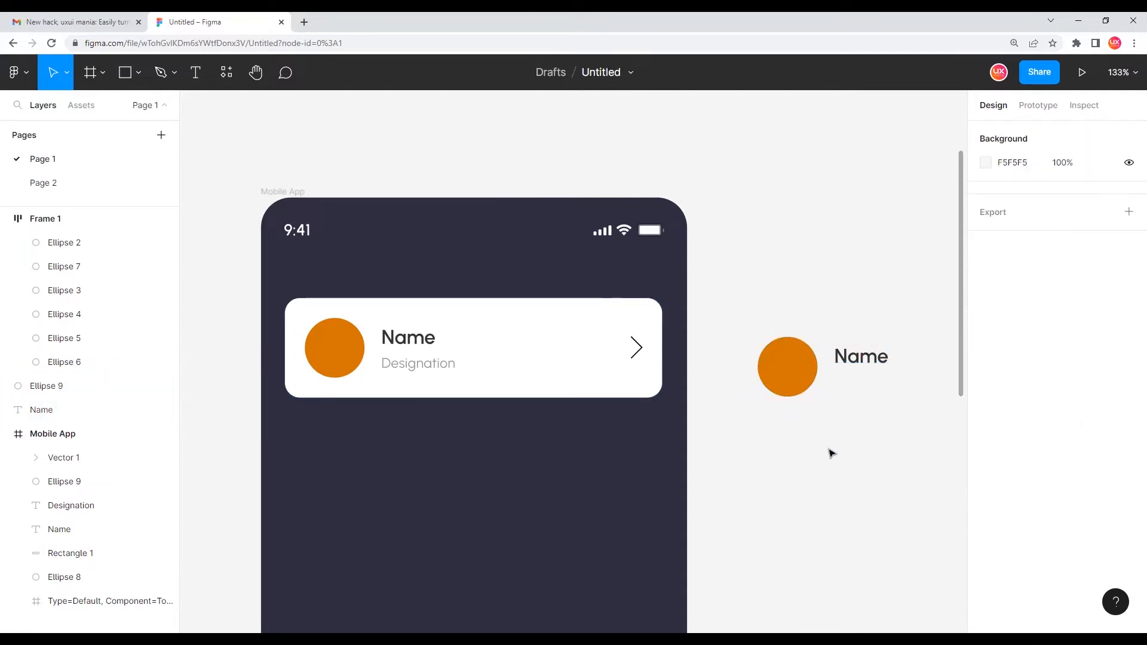
Create a new frame below the duplicated circle and set its size to 60 × 60
drag(840, 439, 765, 404)
scroll(771, 366, up, 5)
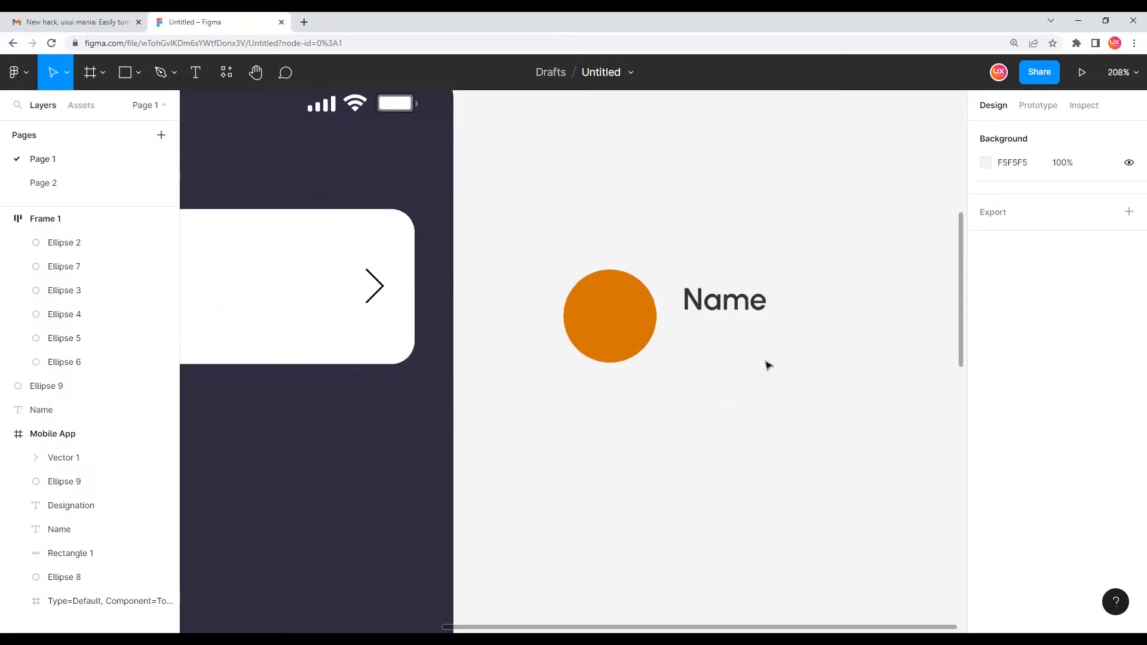
click(484, 330)
scroll(485, 330, down, 3)
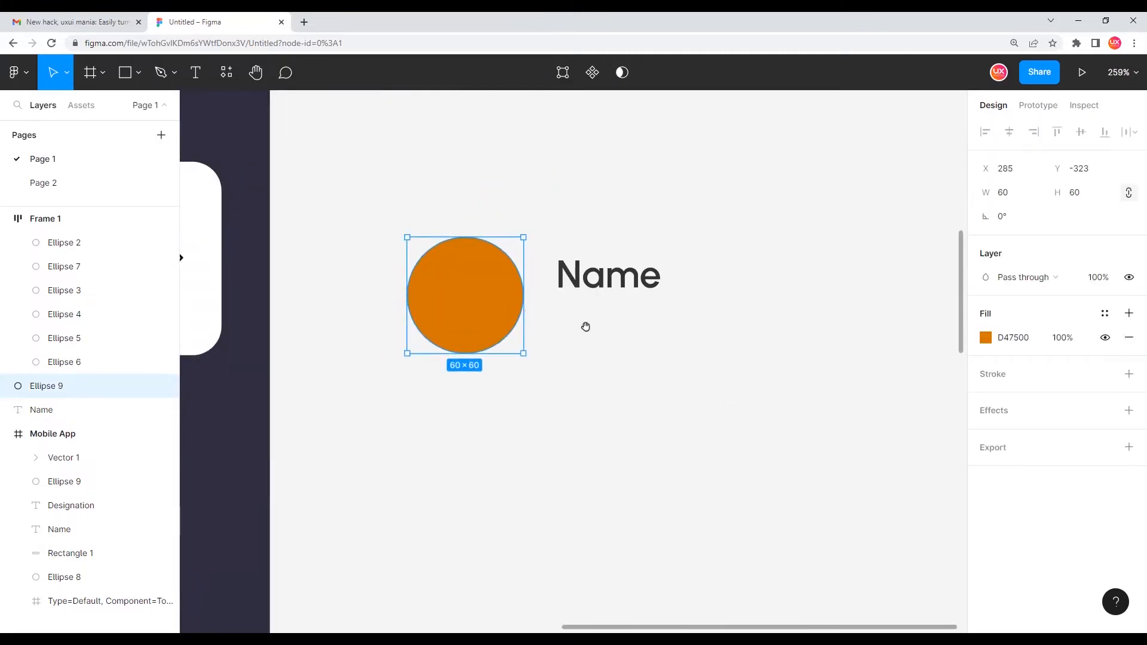
drag(587, 326, 550, 351)
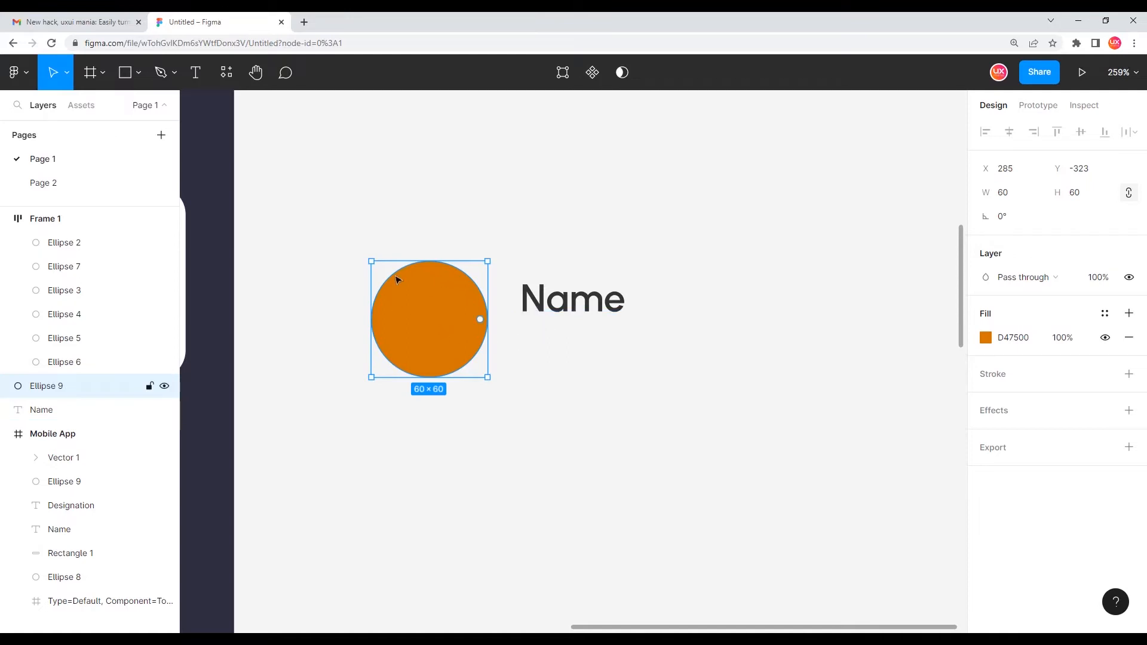
click(544, 432)
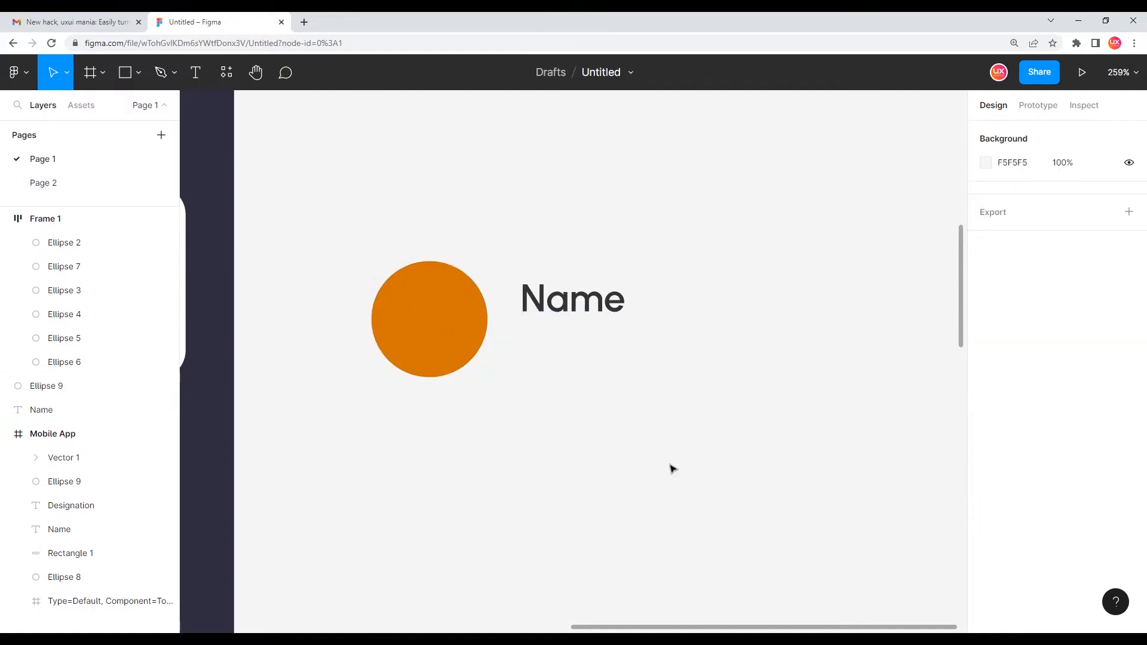
click(89, 74)
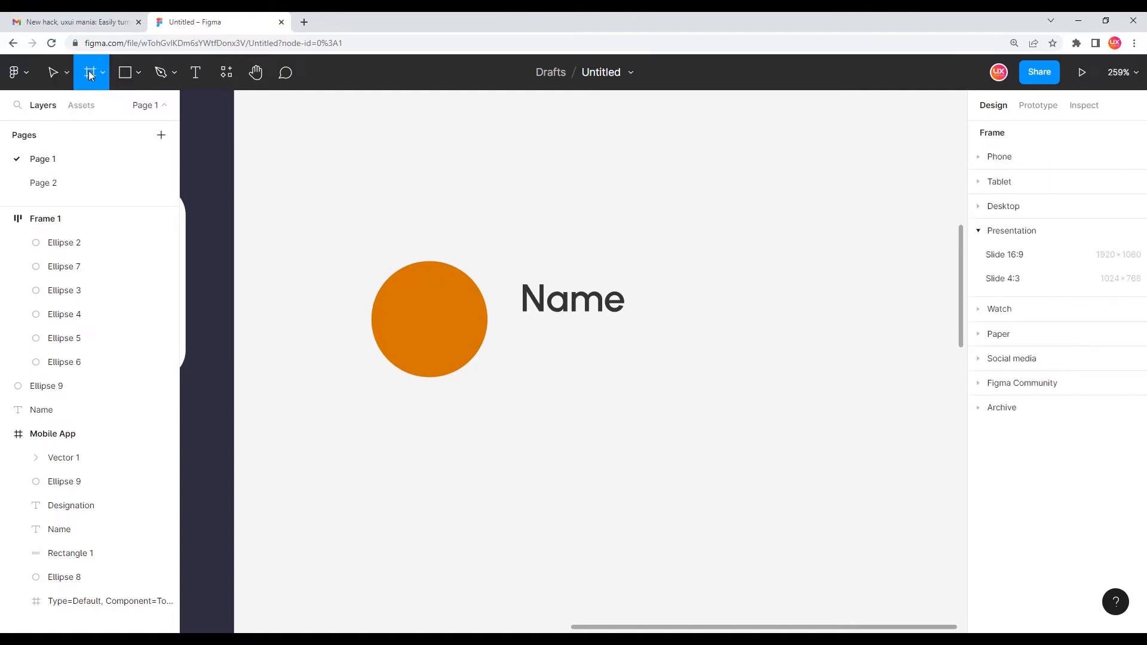
click(498, 435)
click(1014, 223)
text(6)
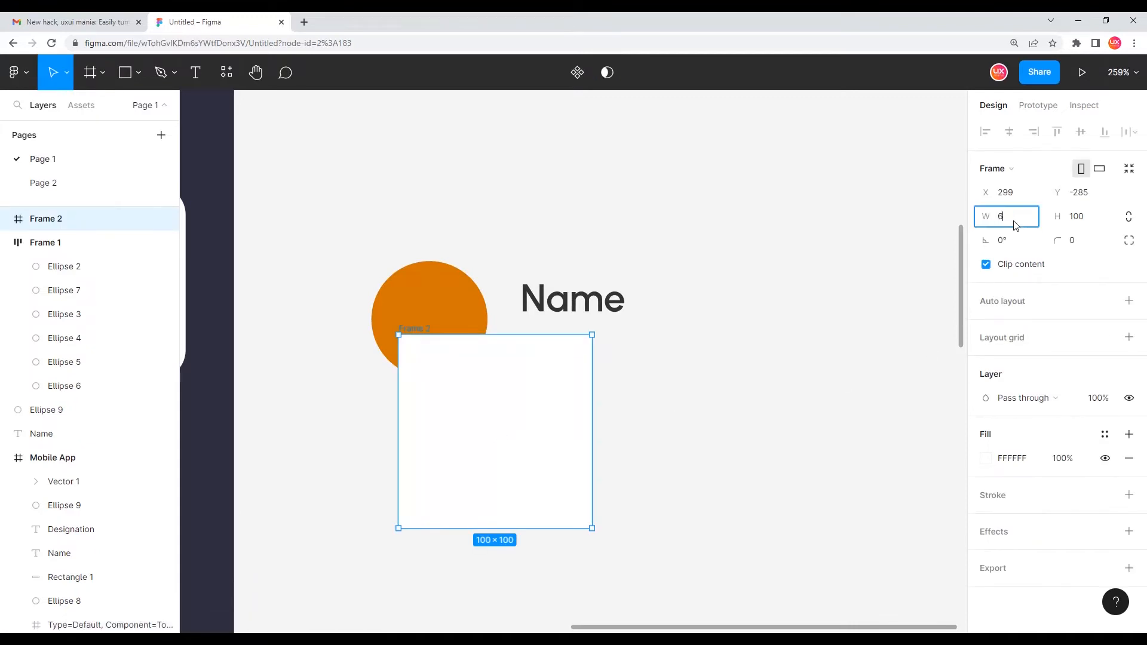
text(0)
key(Tab)
text(60)
key(Return)
Move the new frame and set its corner radius to 50
drag(477, 395, 552, 453)
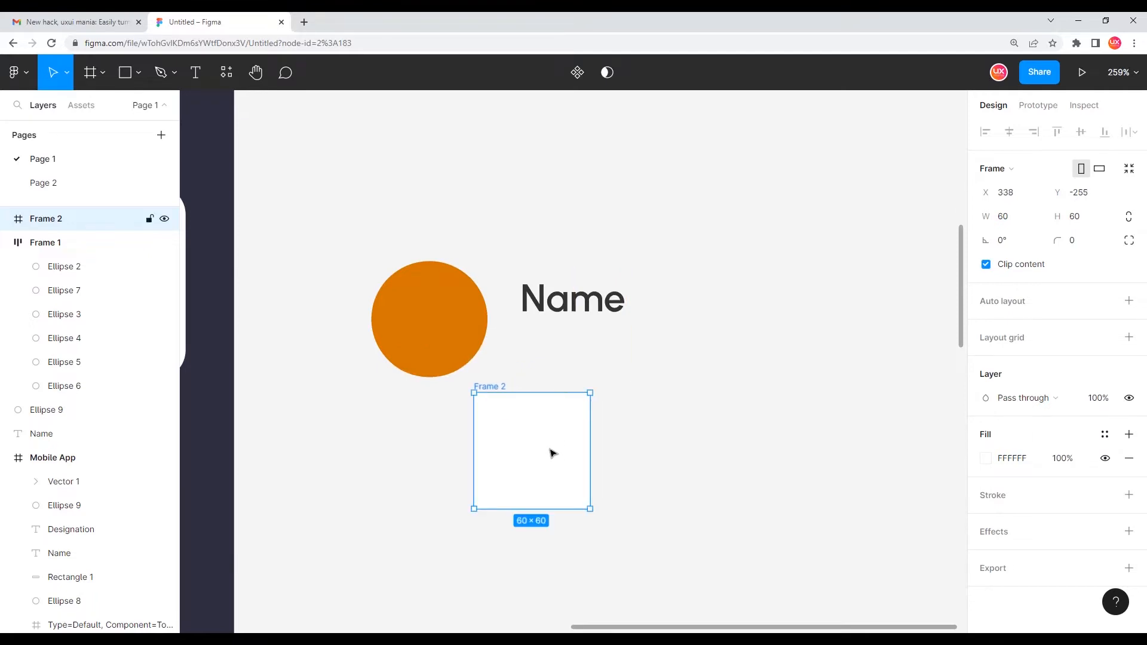
click(1079, 243)
text(50)
key(Return)
mouse_move(558, 435)
mouse_down()
mouse_move(529, 456)
mouse_move(597, 456)
mouse_move(550, 434)
mouse_move(547, 446)
mouse_up()
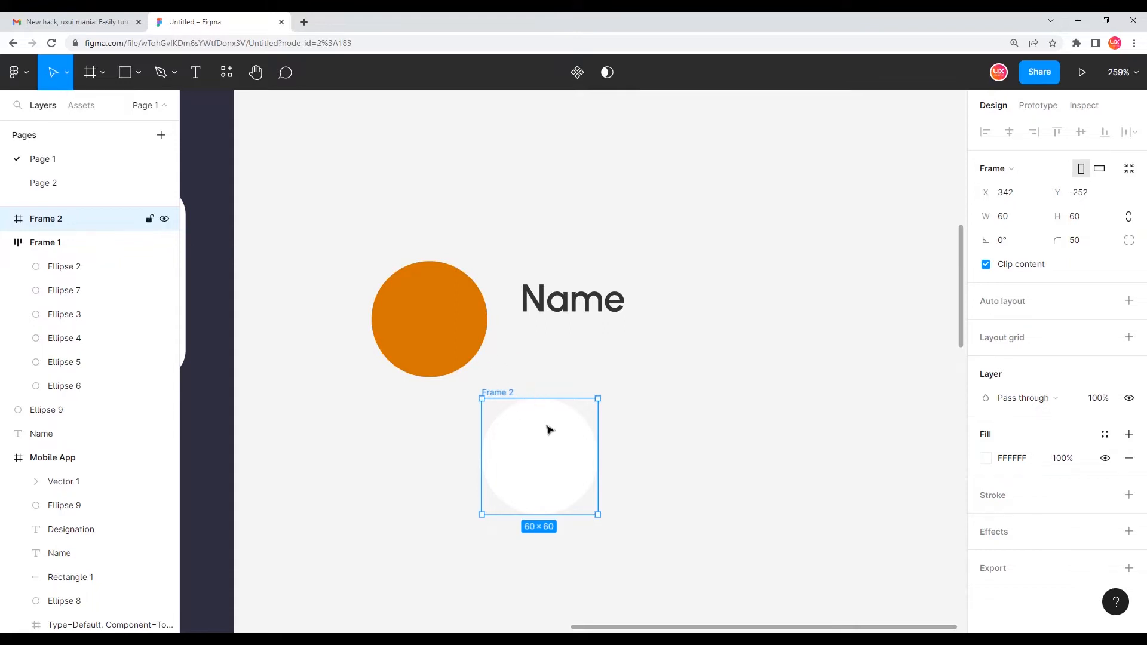
Fill the round frame with the circle's orange D47500 using the eyedropper
key(i)
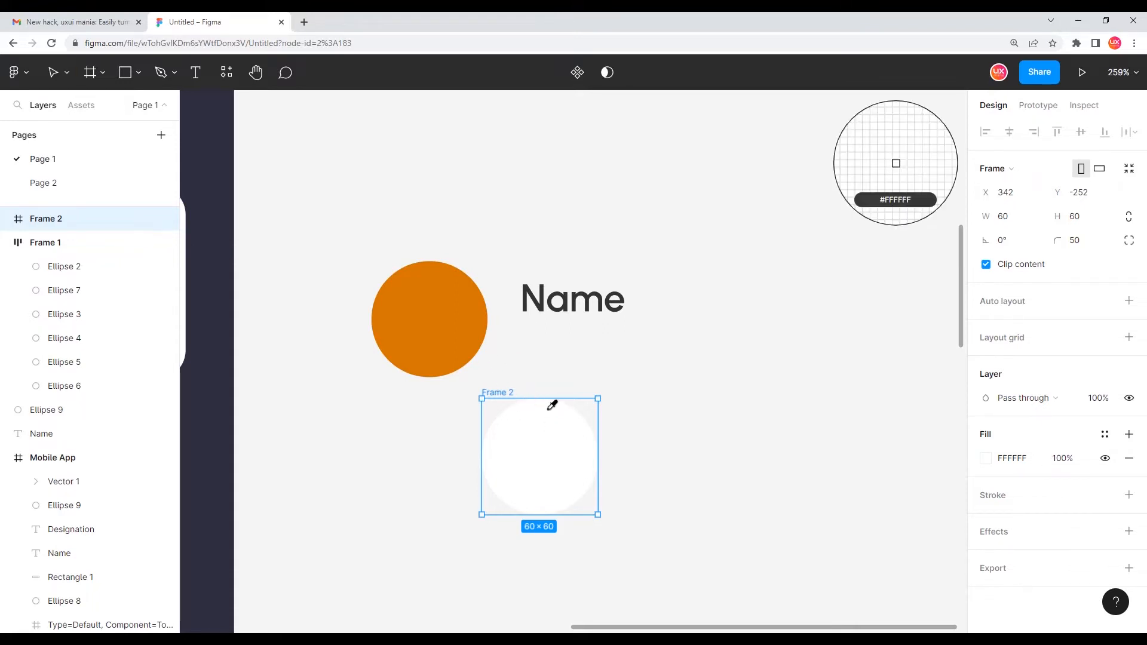
click(449, 325)
click(504, 348)
click(565, 448)
drag(569, 473, 460, 326)
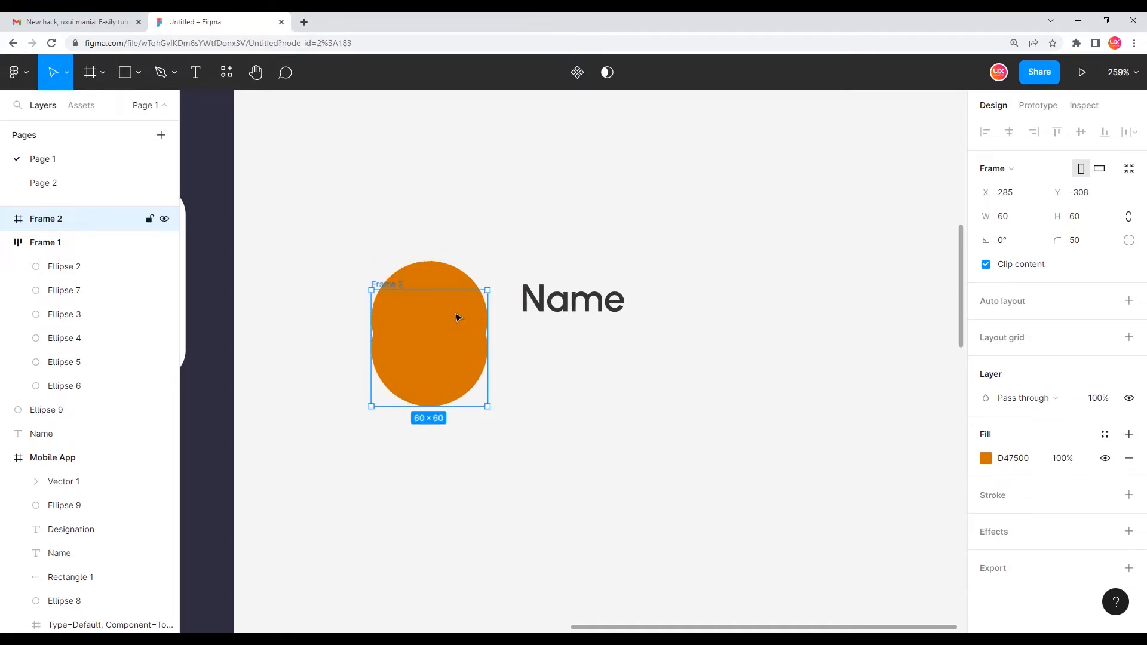
key(ctrl+z)
key(shift+Down)
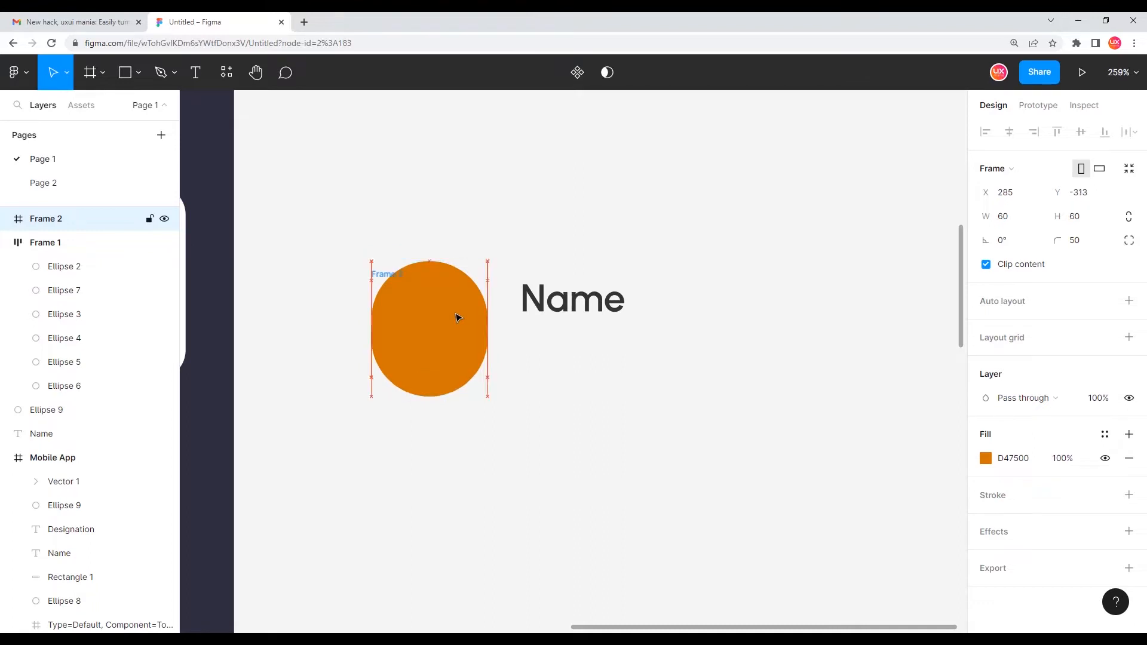
click(439, 266)
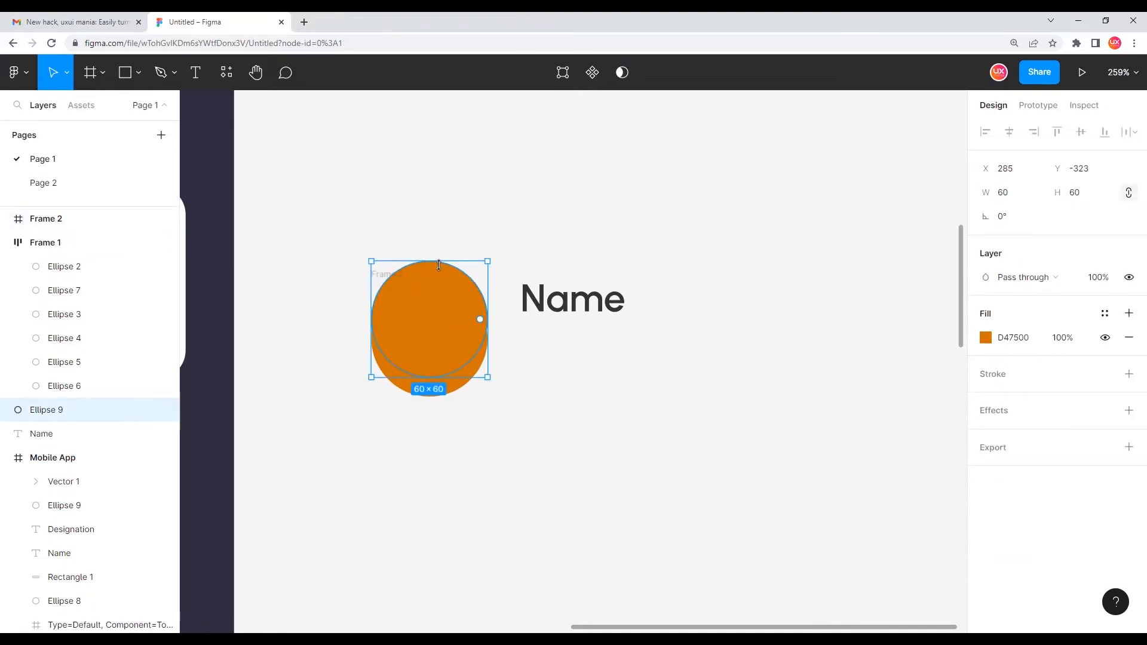
key(ctrl+z)
key(ctrl+z)
key(ctrl+z)
click(673, 363)
Cut the round orange frame and paste it to replace the duplicated circle
click(539, 447)
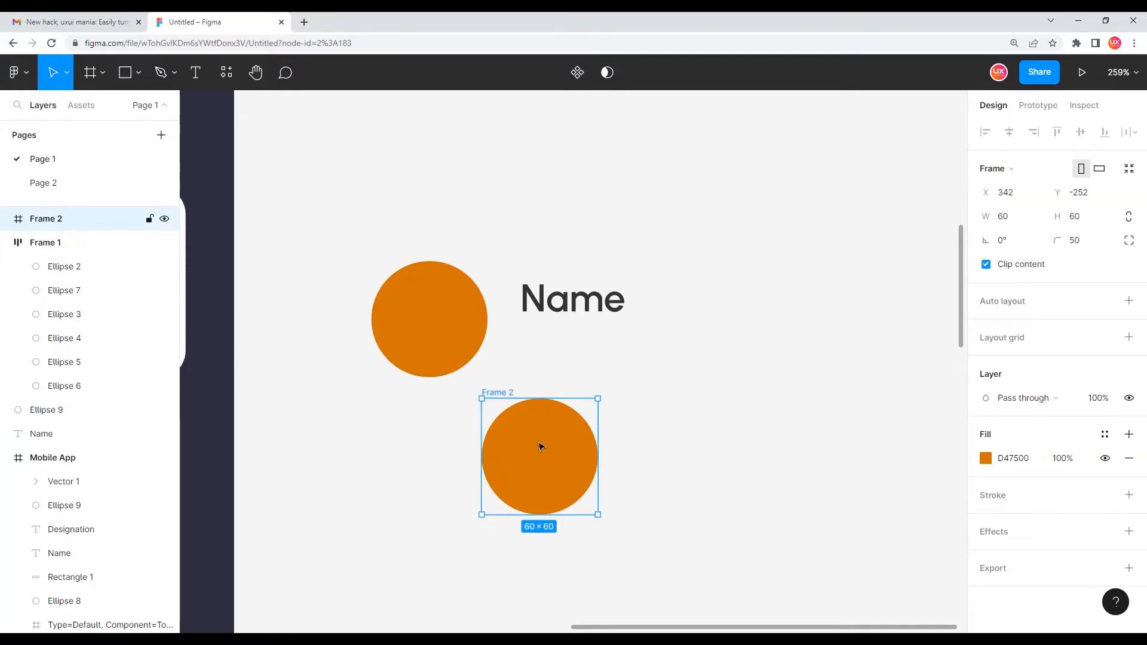
key(Delete)
click(412, 303)
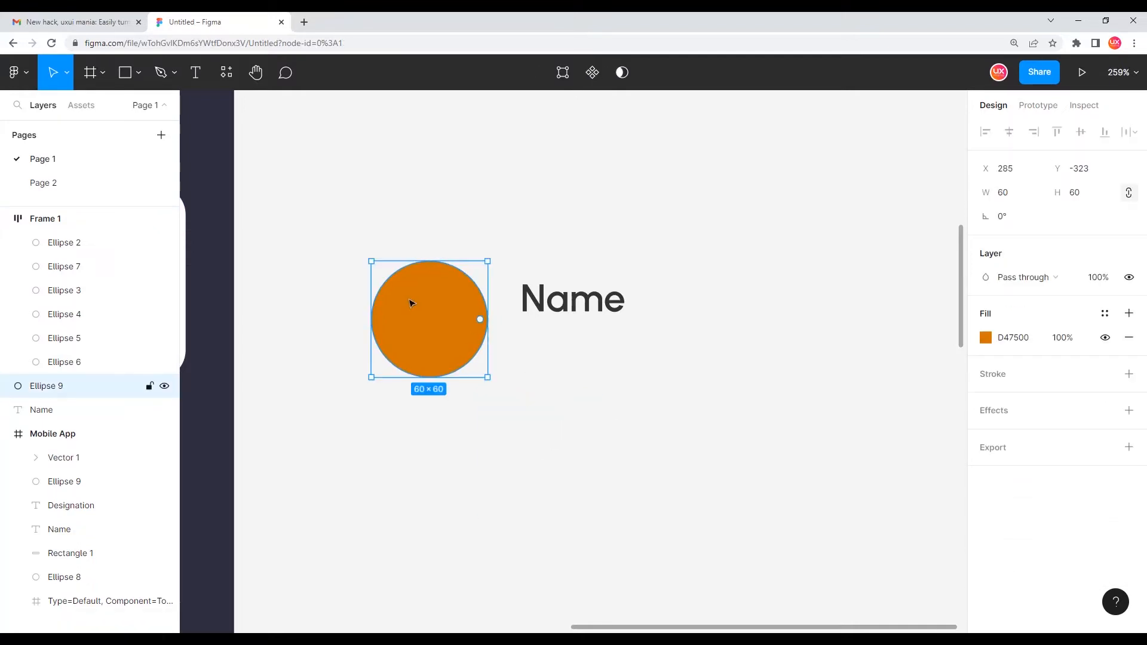
right_click(411, 303)
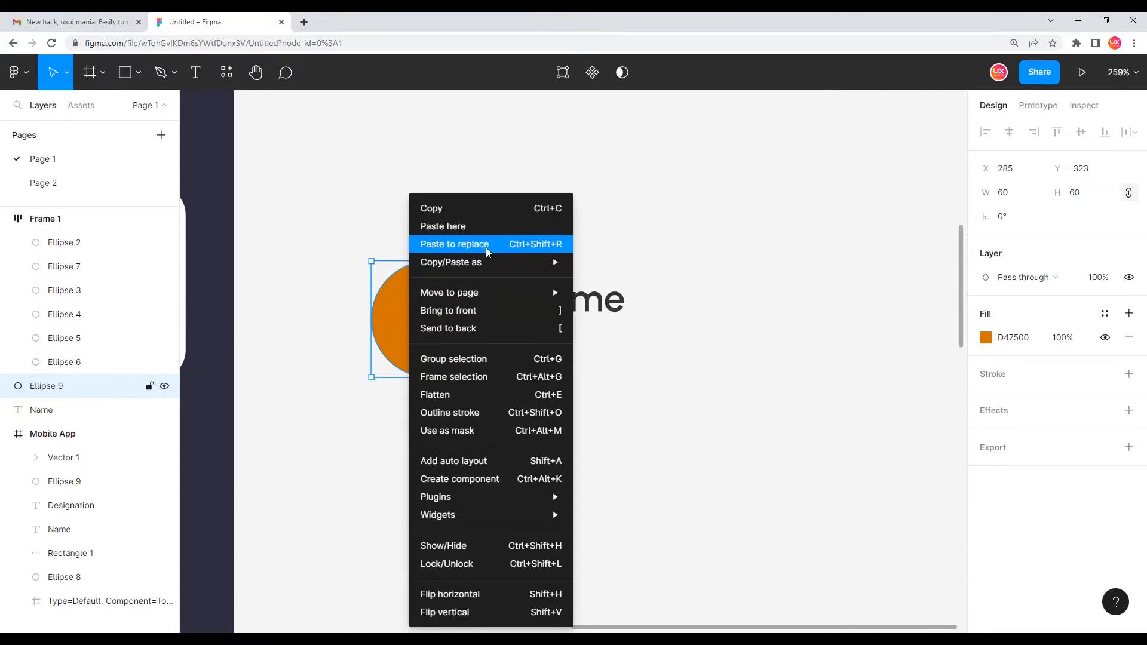
click(485, 247)
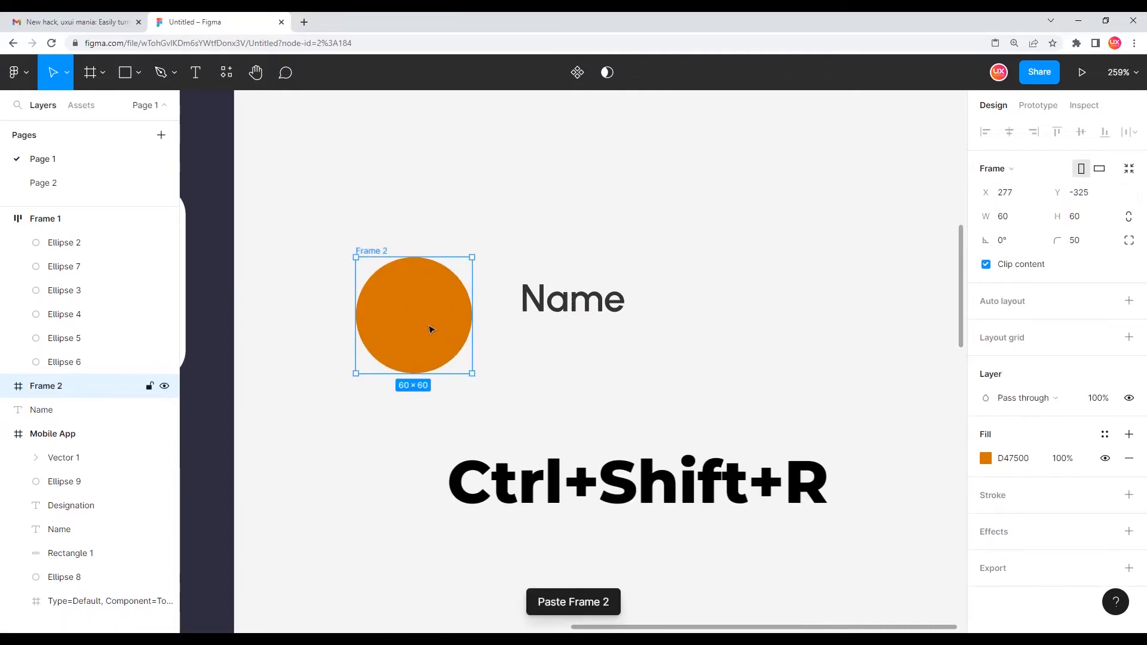
Place a copy of the Name text inside the round orange frame
click(436, 203)
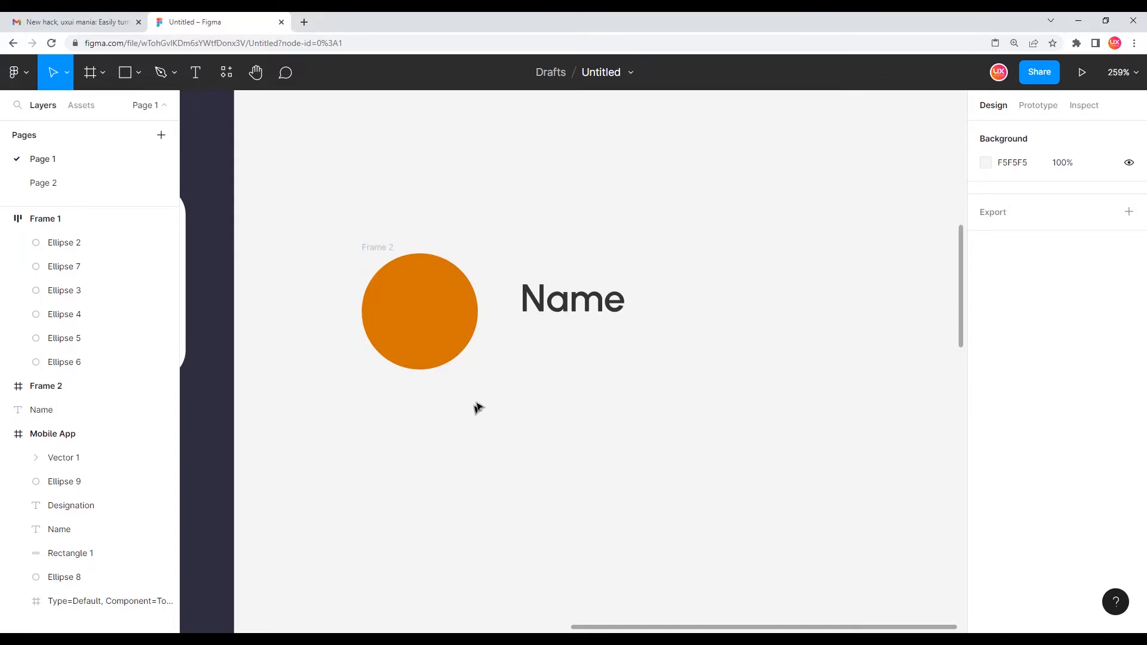
drag(571, 447, 567, 486)
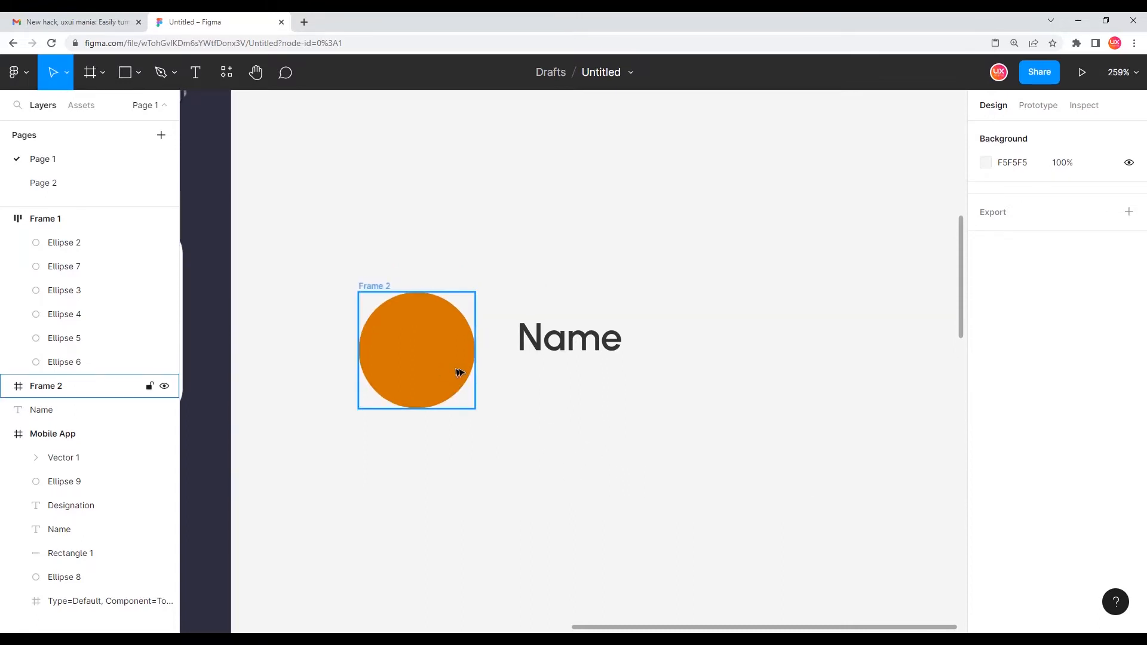
click(567, 344)
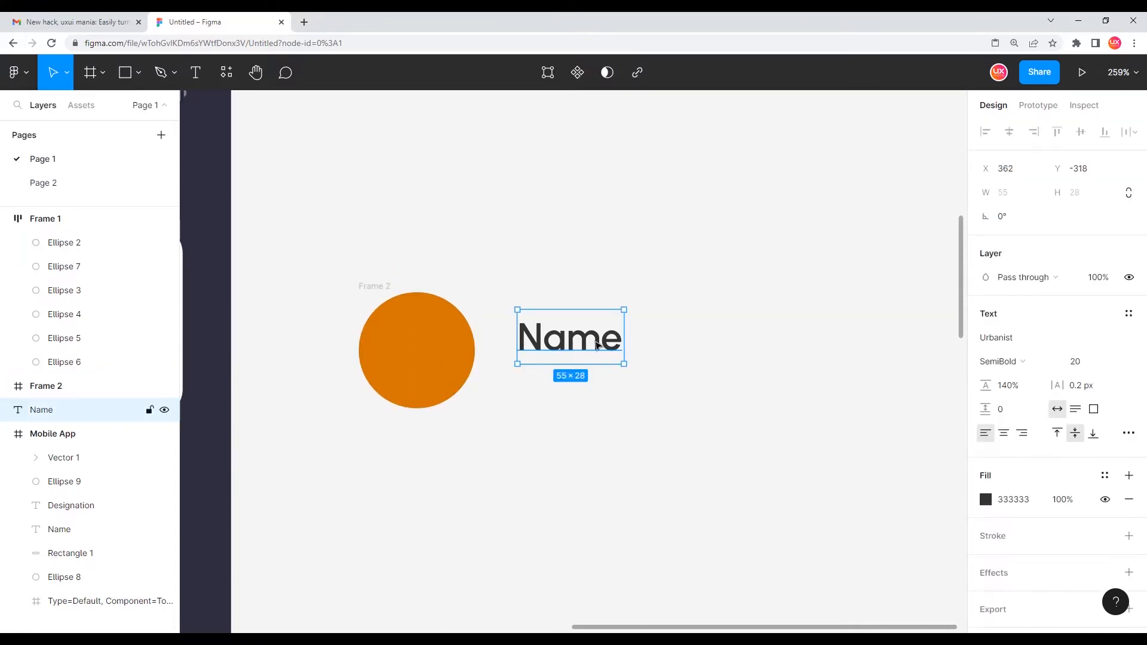
drag(572, 343, 429, 366)
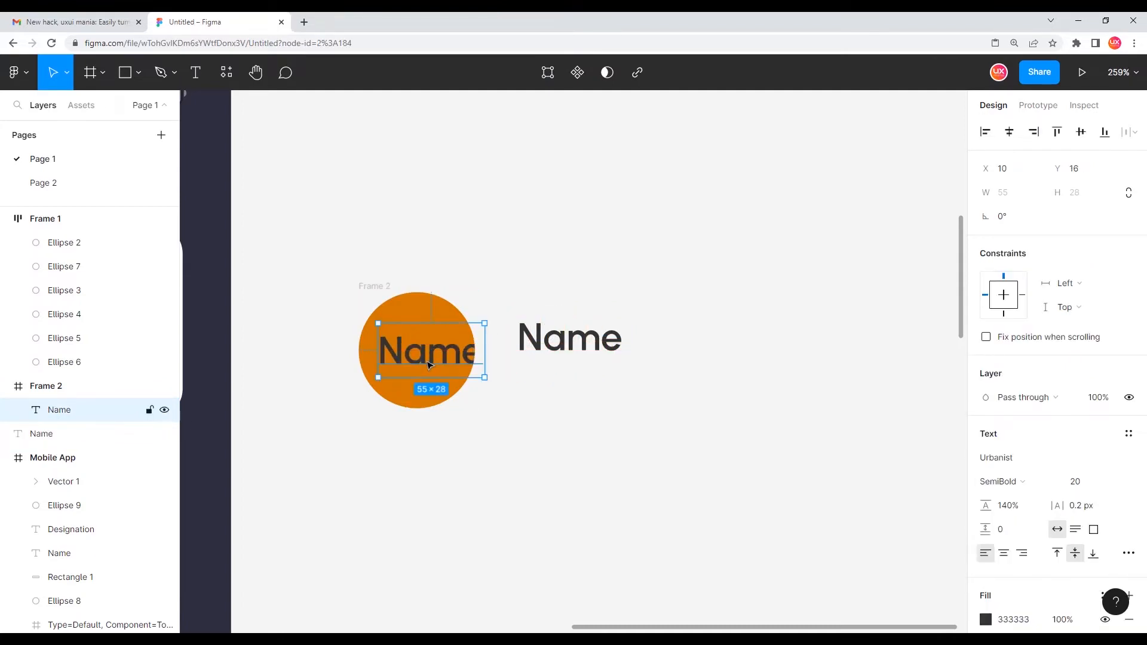
Set the copied text's font size to 35
double_click(420, 359)
click(414, 352)
key(ctrl+a)
click(1083, 482)
text(35)
key(Return)
Change the copied text's fill colour to white FFFFFF
double_click(423, 347)
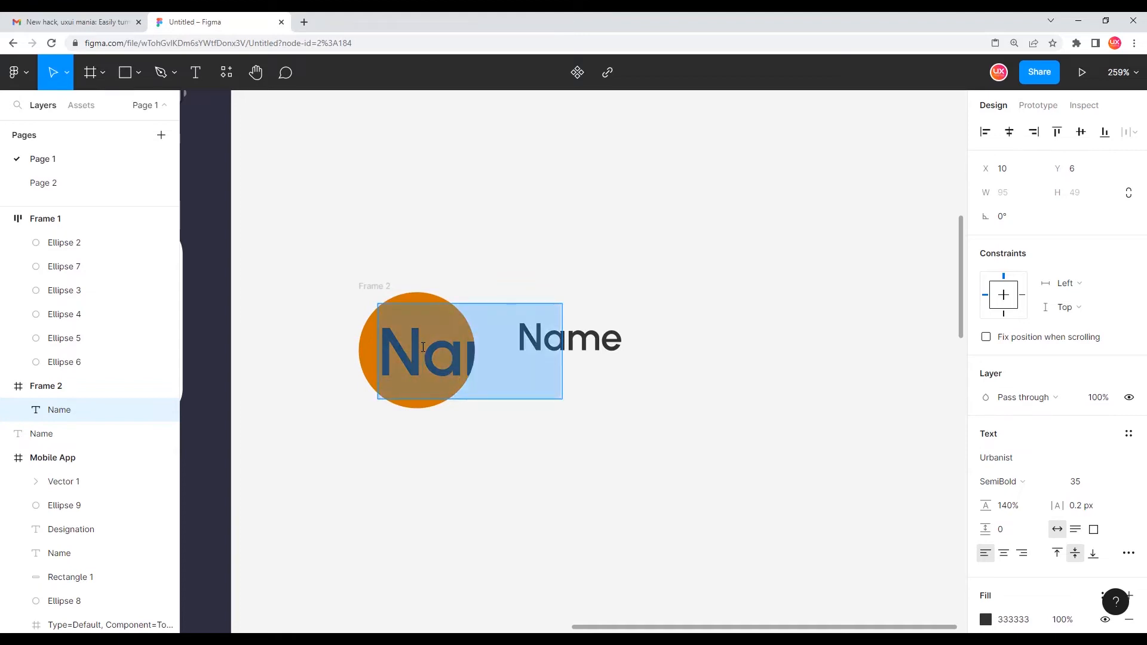
click(990, 621)
drag(861, 362, 760, 218)
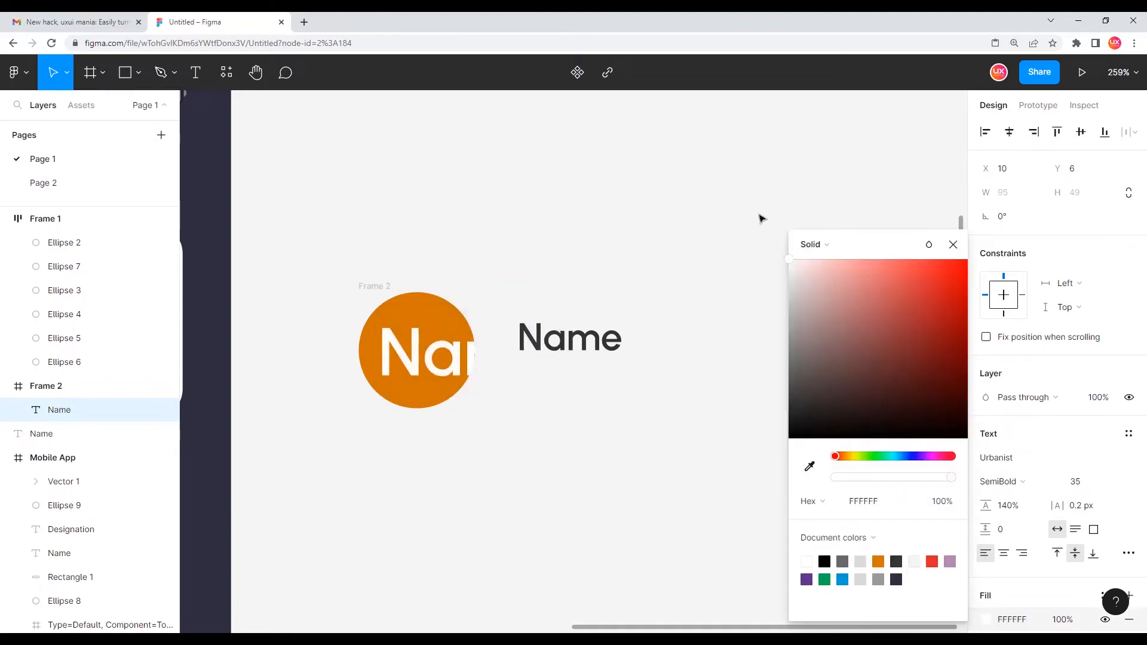
Nudge the white text right within the circle and set its letter spacing to 22.7 px
drag(410, 366, 428, 365)
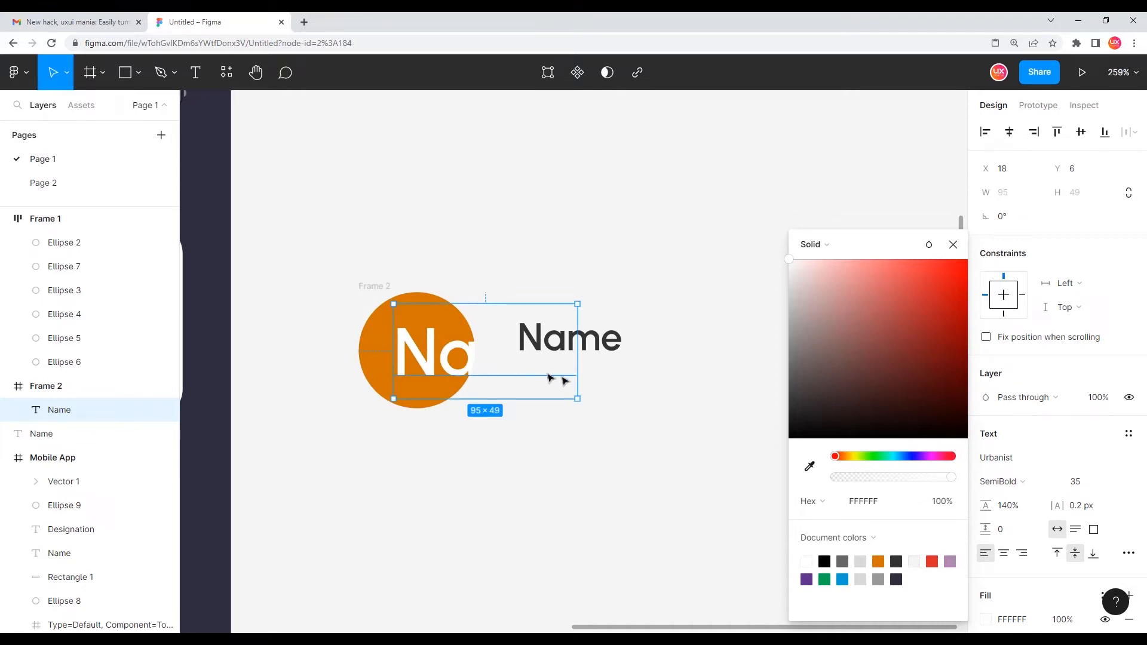
click(617, 406)
click(447, 370)
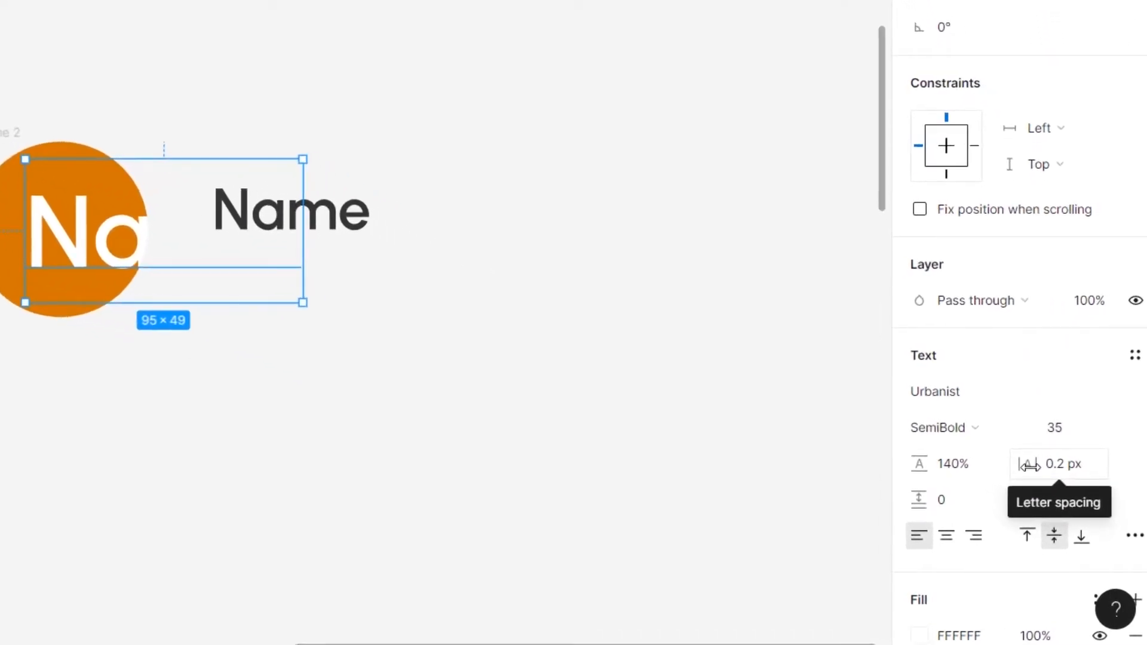
drag(1028, 466, 1075, 464)
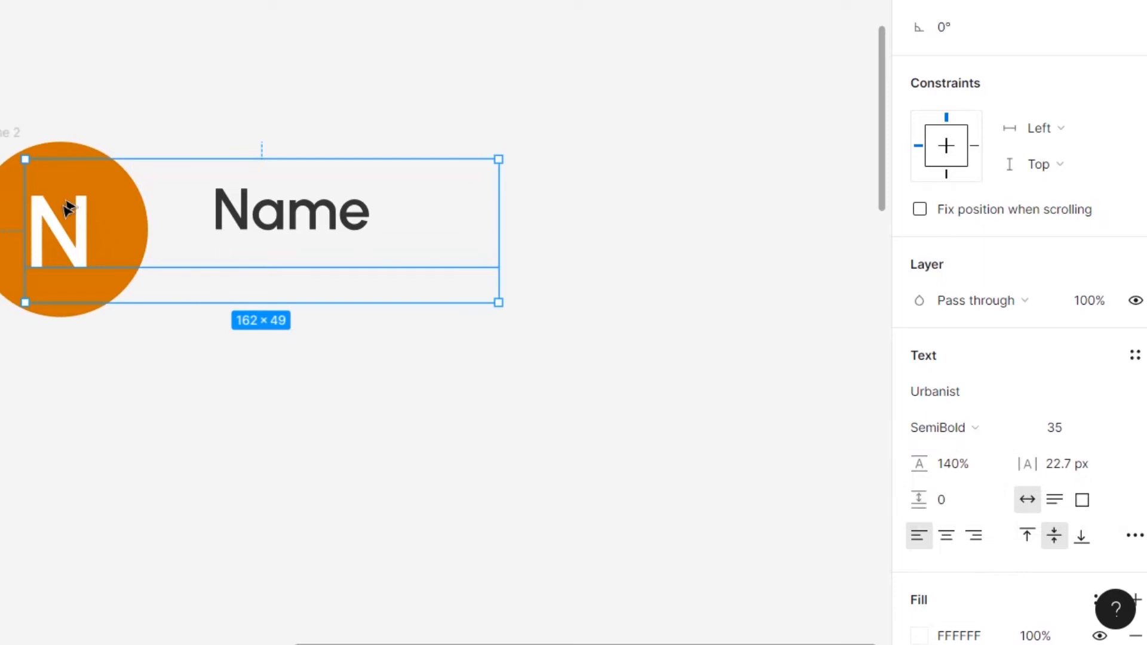
click(248, 412)
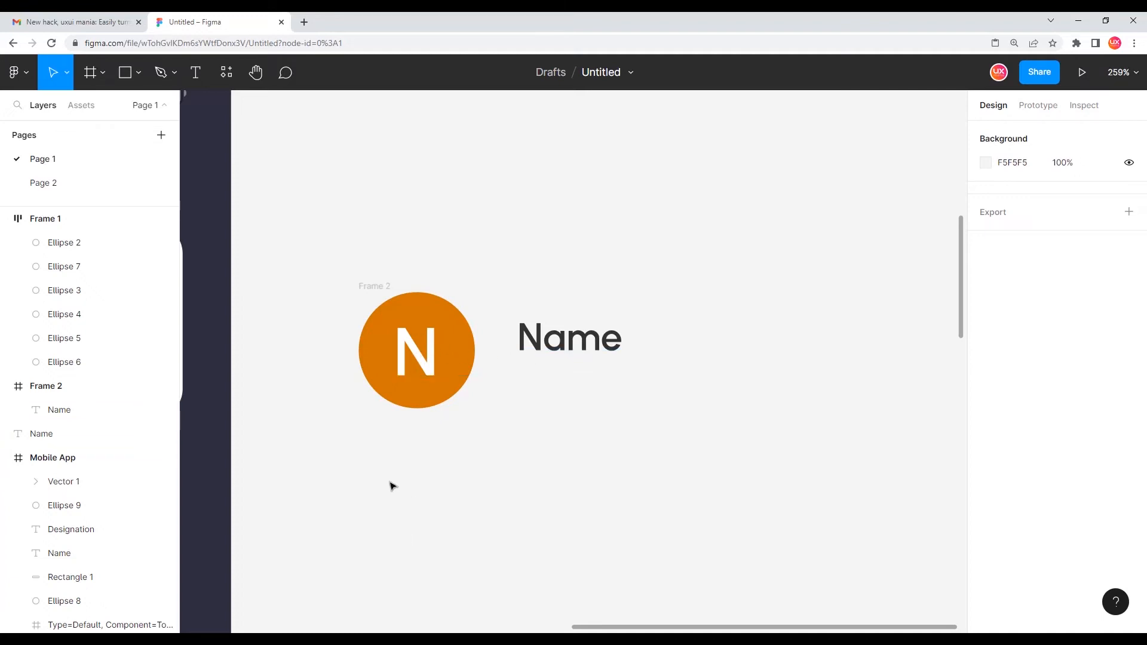
Select the round frame together with the Name text and turn them into a component
drag(301, 220, 683, 486)
drag(301, 245, 683, 485)
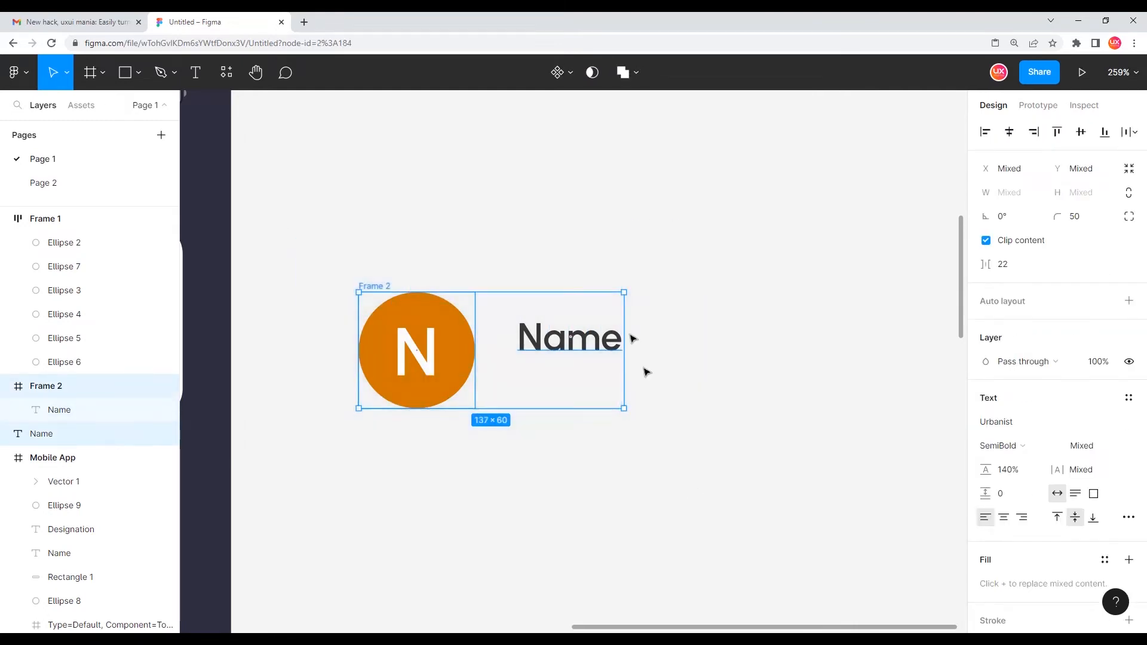
click(555, 76)
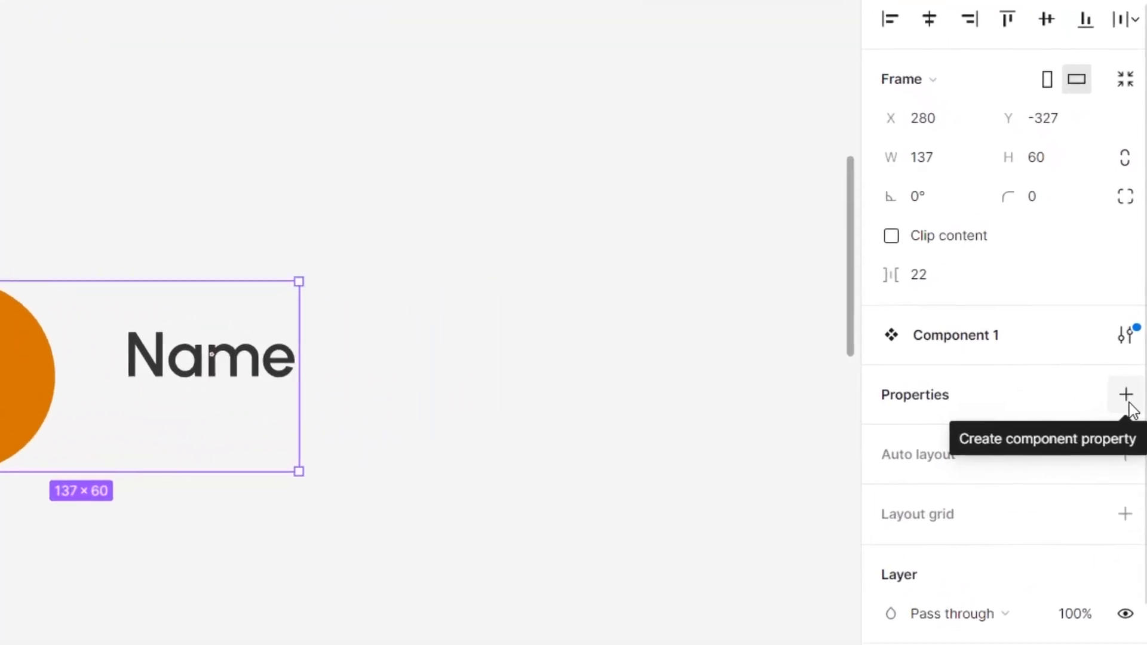
Add a text component property called Name with the value Name
click(1113, 391)
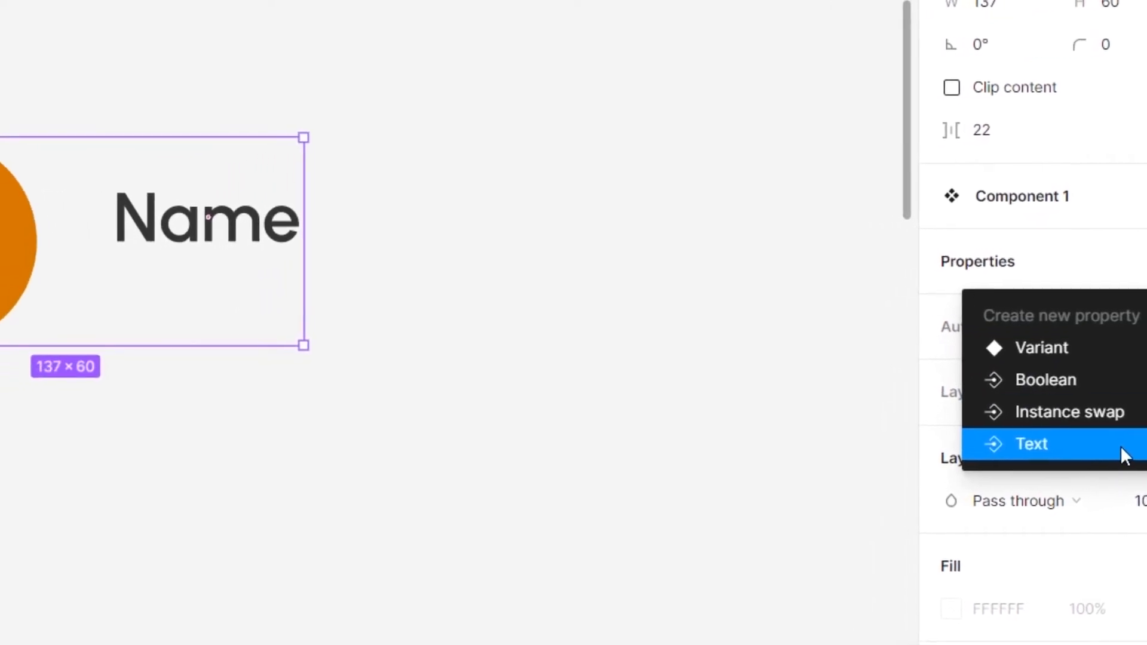
click(1135, 448)
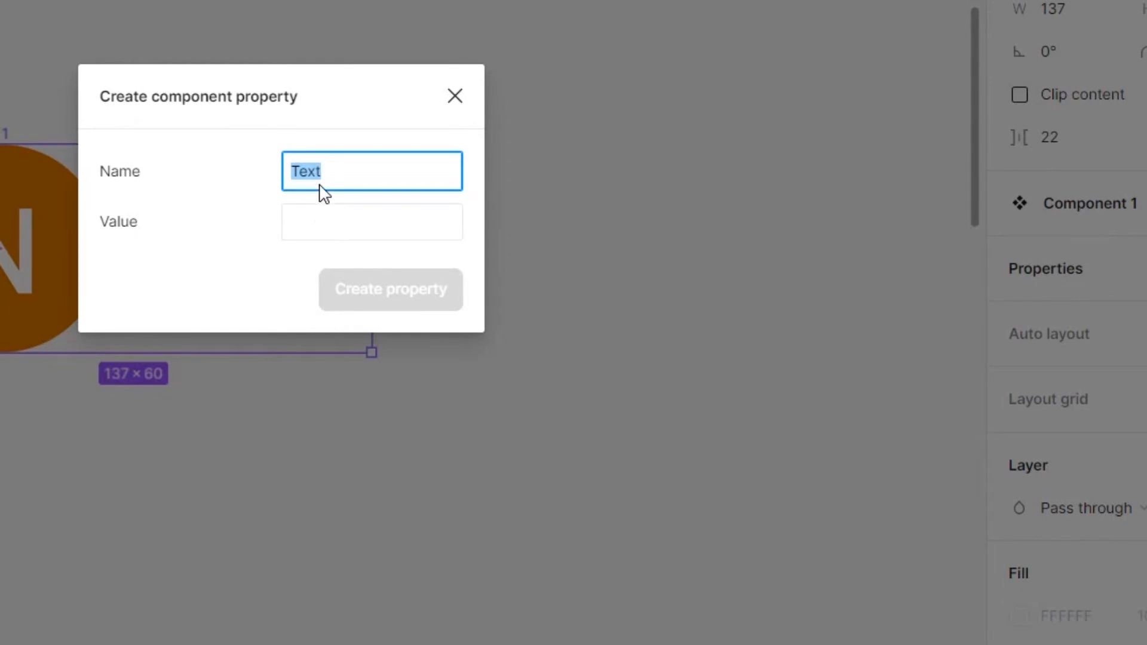
text(Name)
click(323, 226)
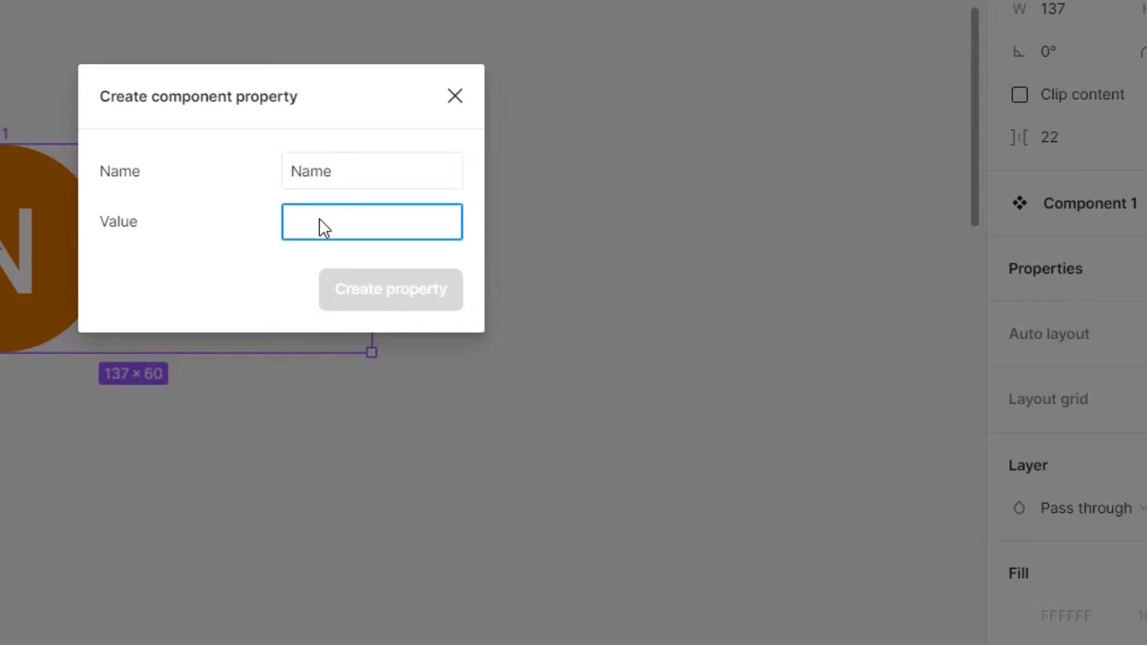
text(Name)
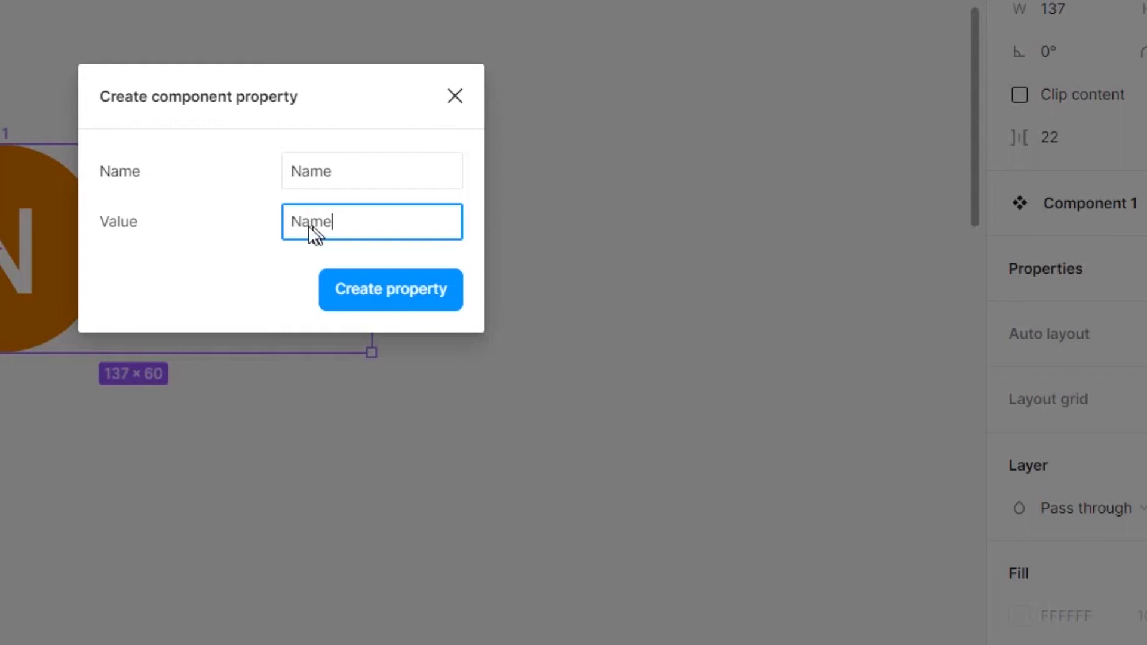
click(422, 311)
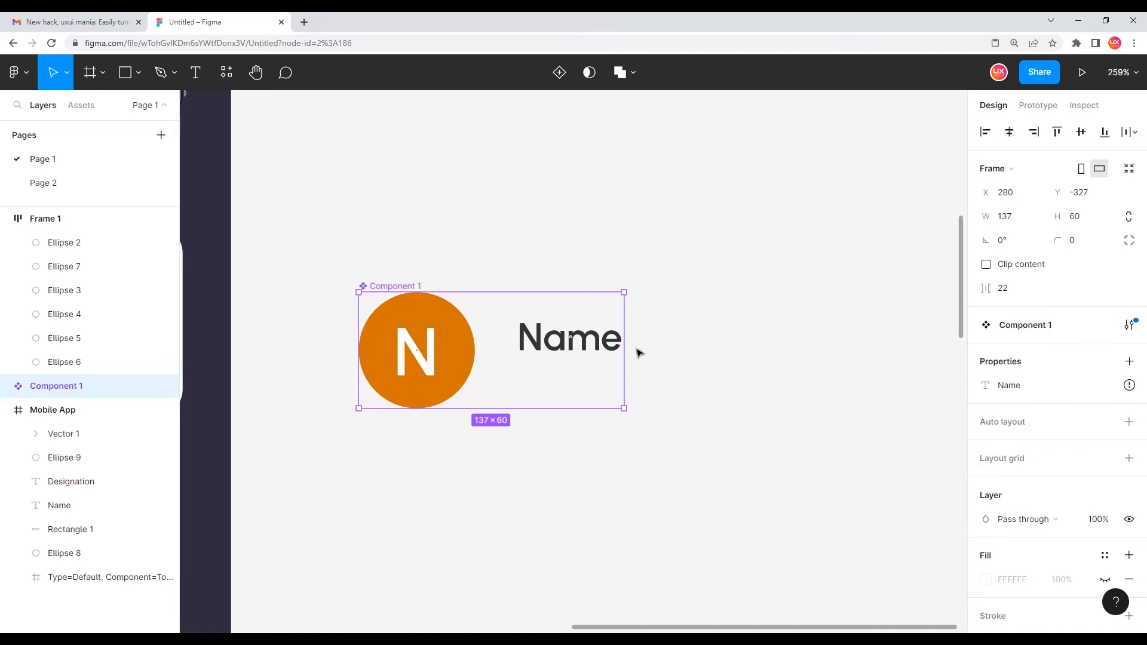
Bind the Name text layer's content to the Name property
double_click(589, 344)
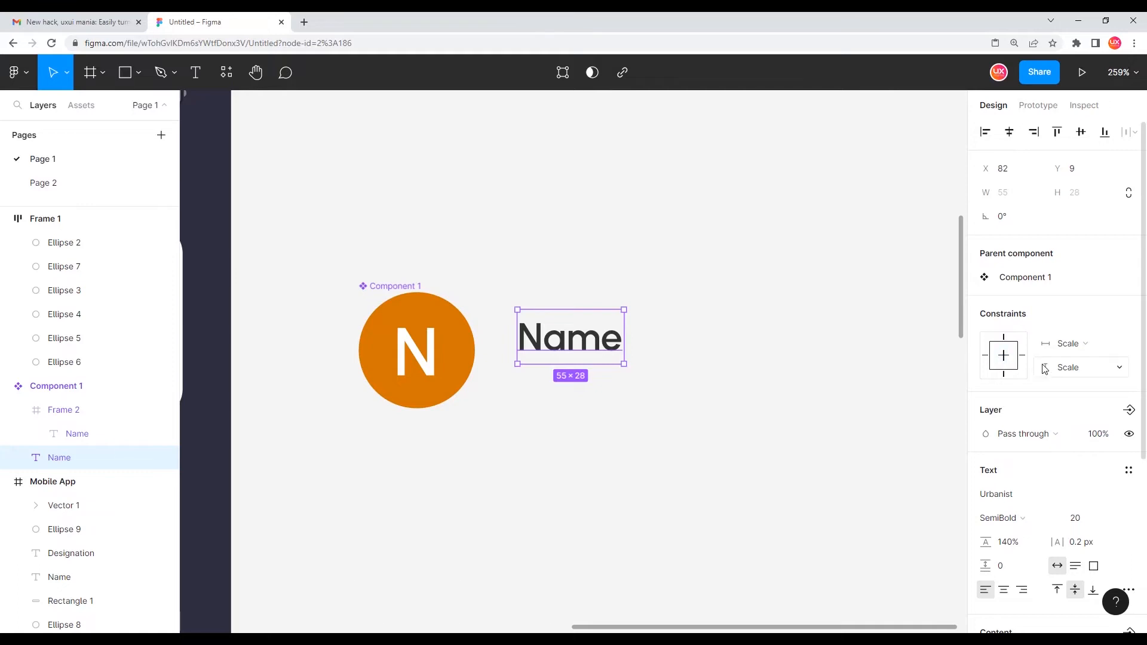
scroll(1052, 370, down, 1)
scroll(1054, 371, down, 3)
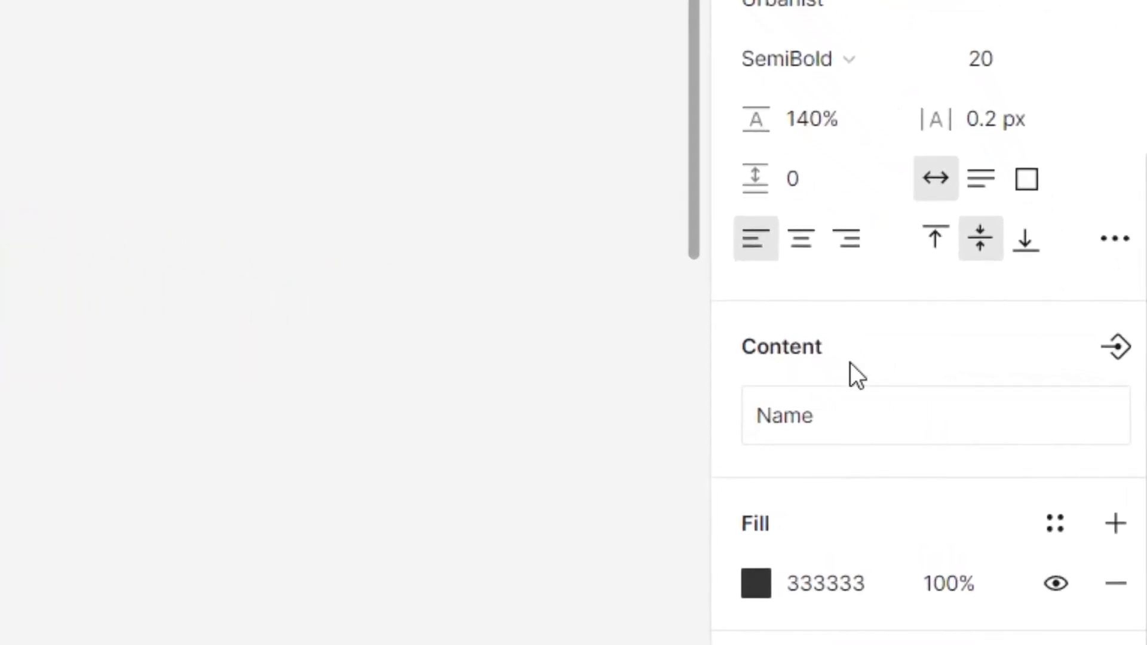
click(1115, 347)
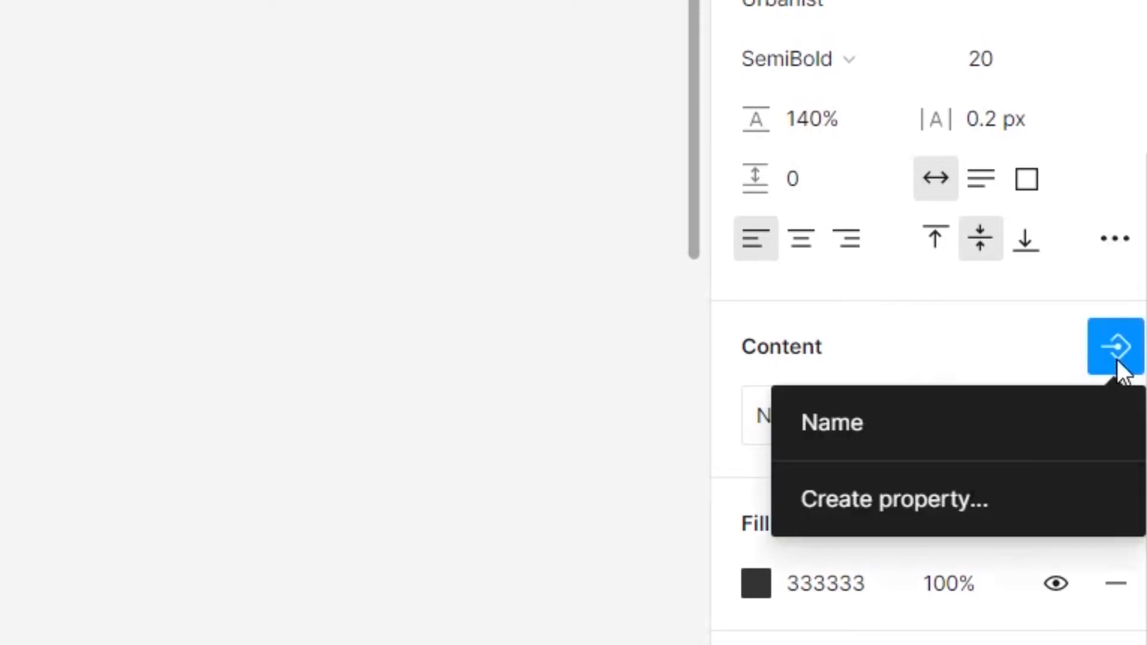
click(922, 423)
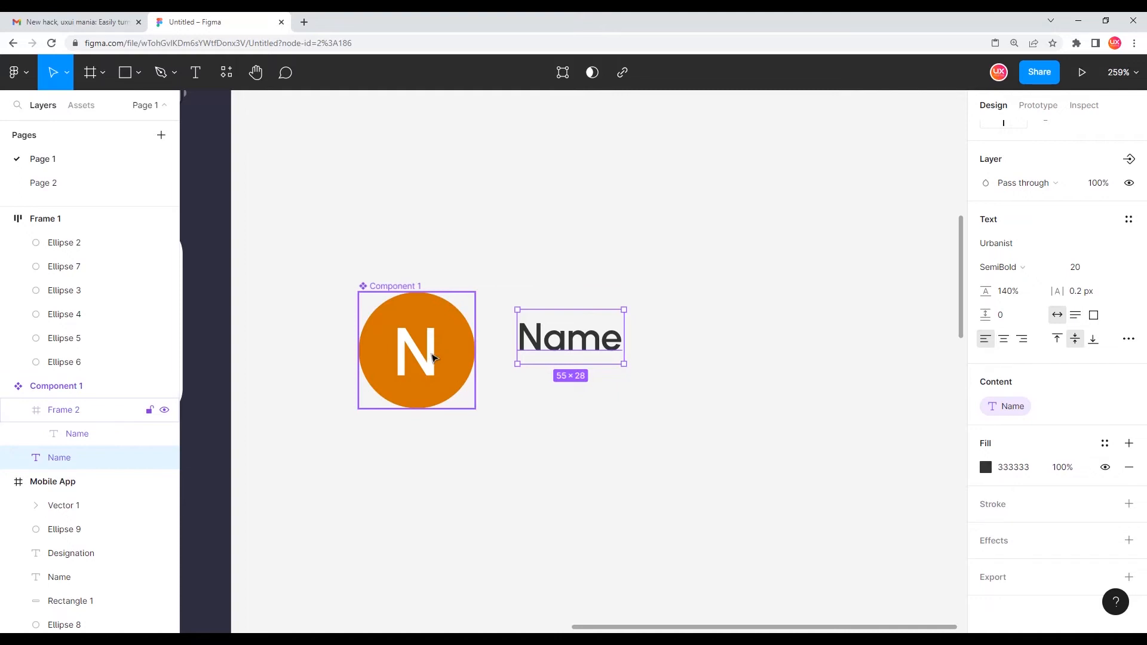
Bind the initial-letter text inside the circle to the Name property as well
double_click(433, 357)
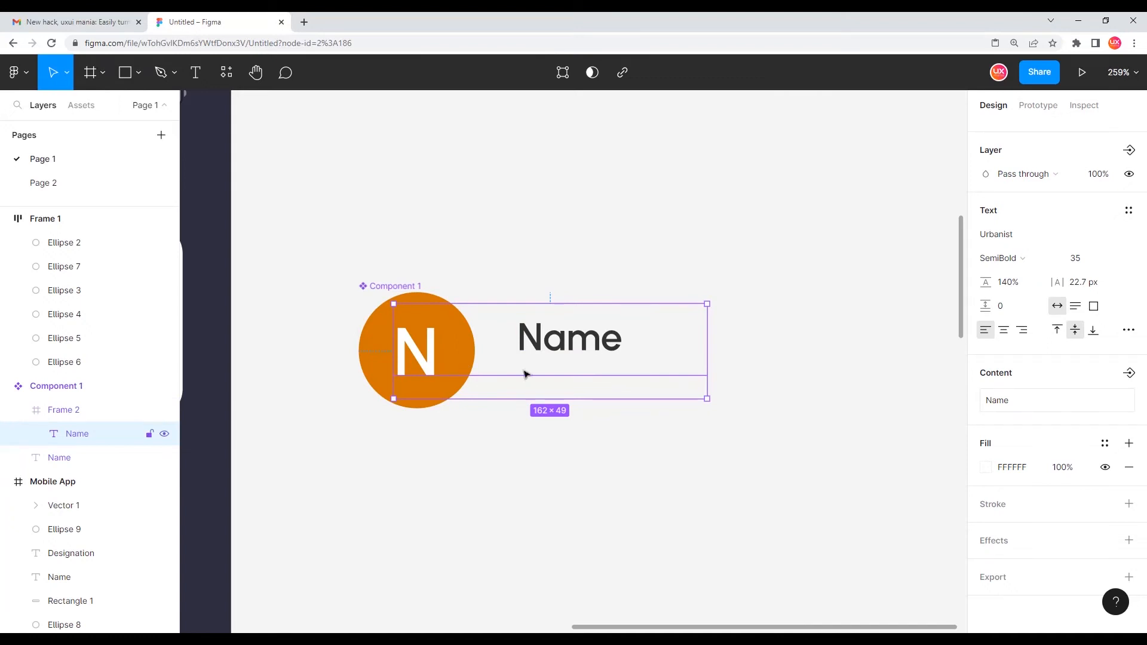
click(1129, 374)
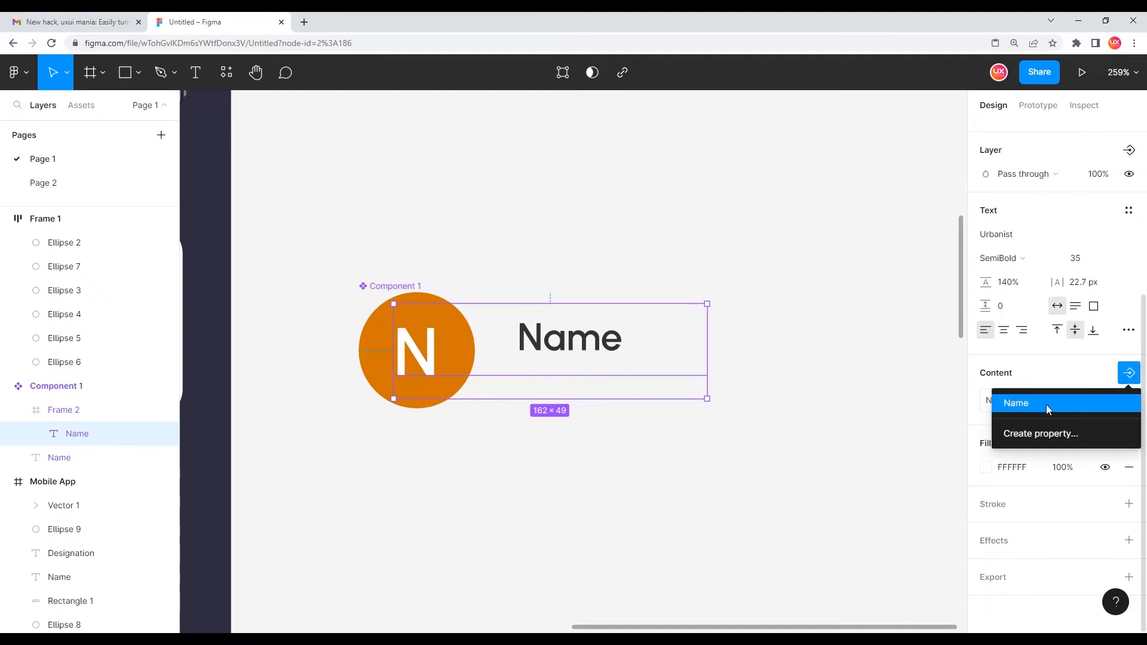
click(1091, 404)
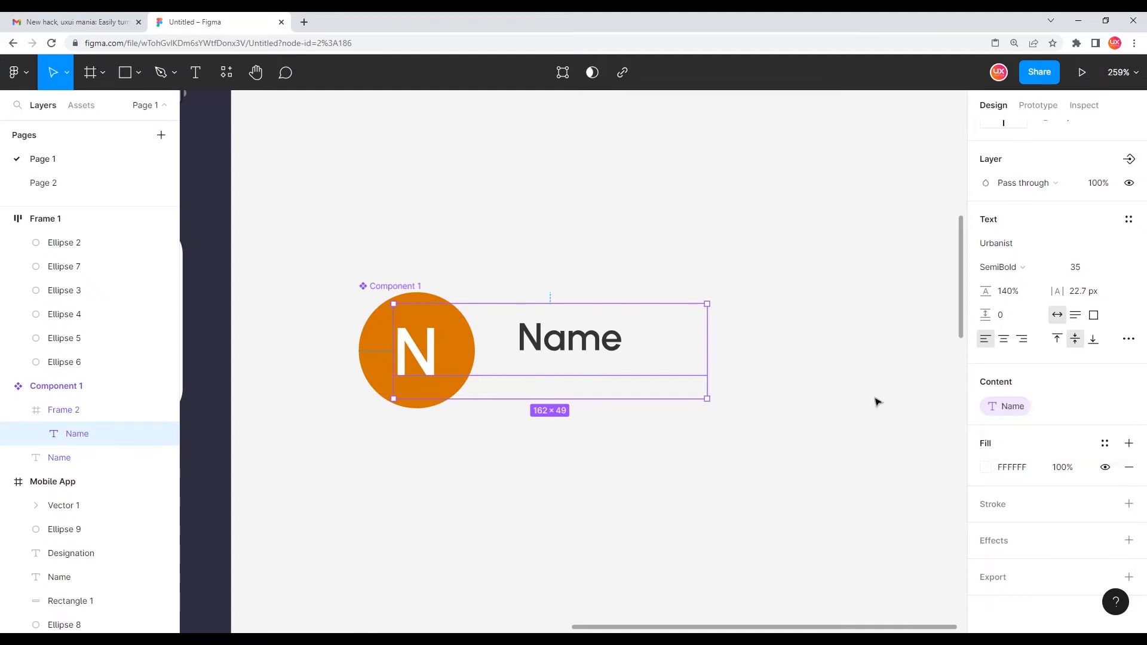
click(814, 387)
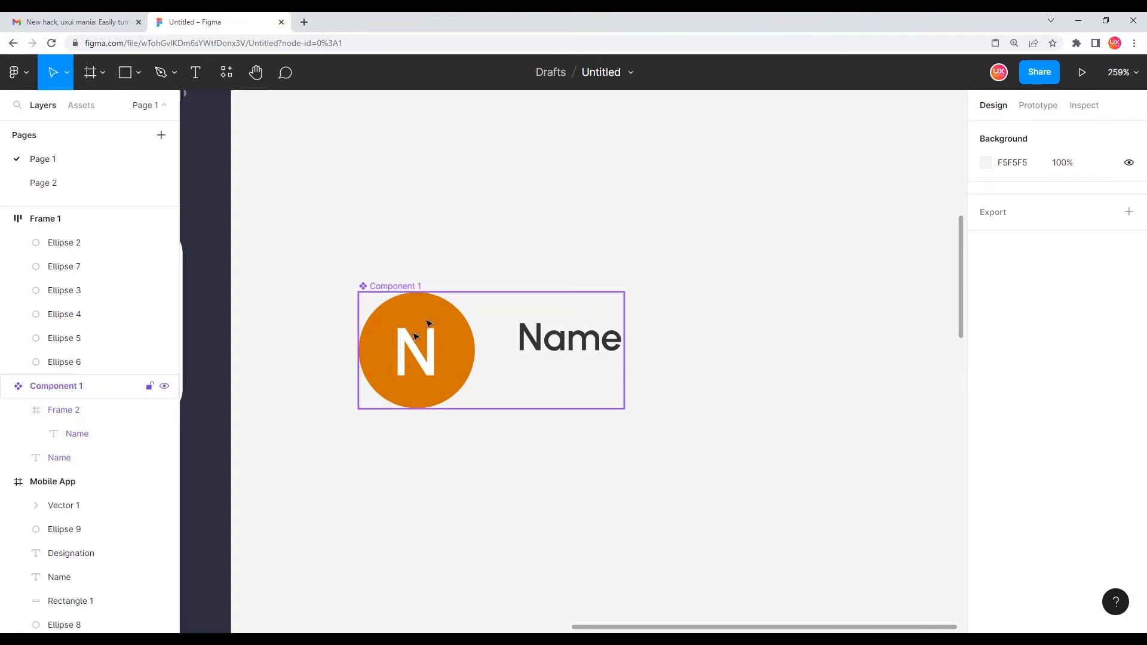
Check the new component in the local assets library
drag(315, 240, 759, 505)
ctrl+scroll(832, 376, down, 5)
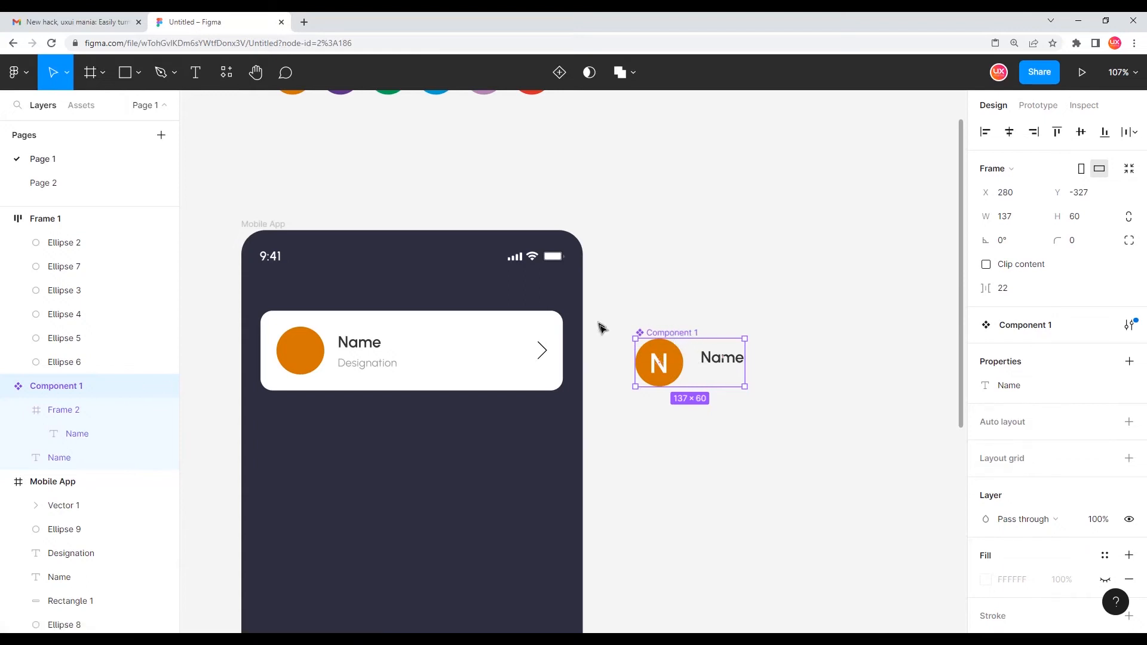
click(83, 106)
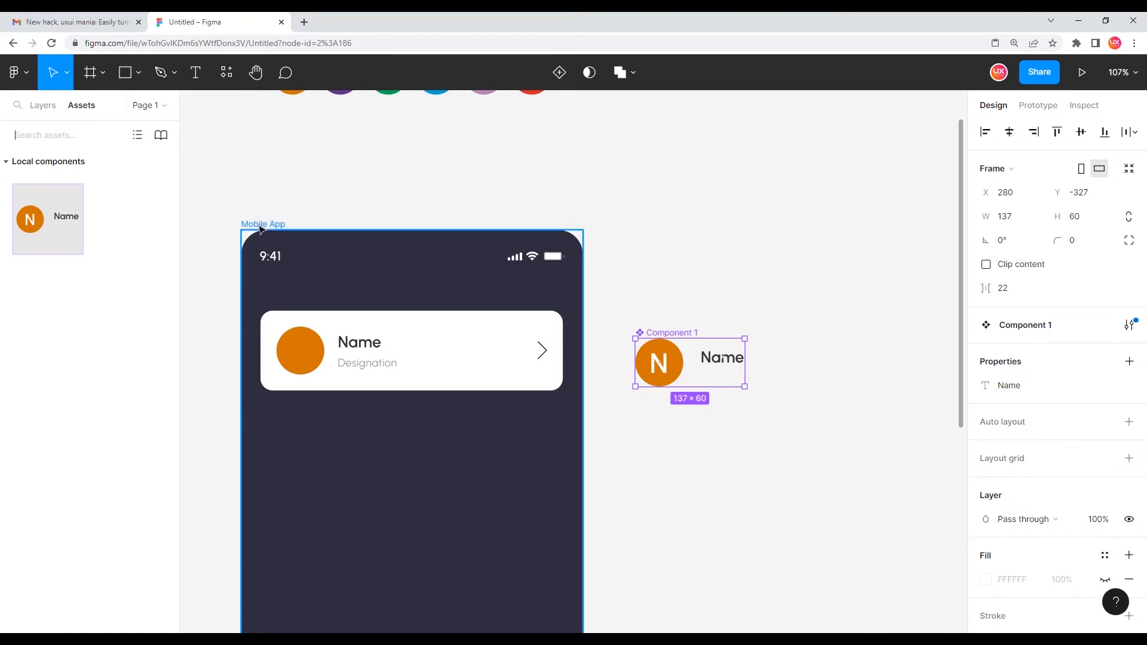
click(43, 106)
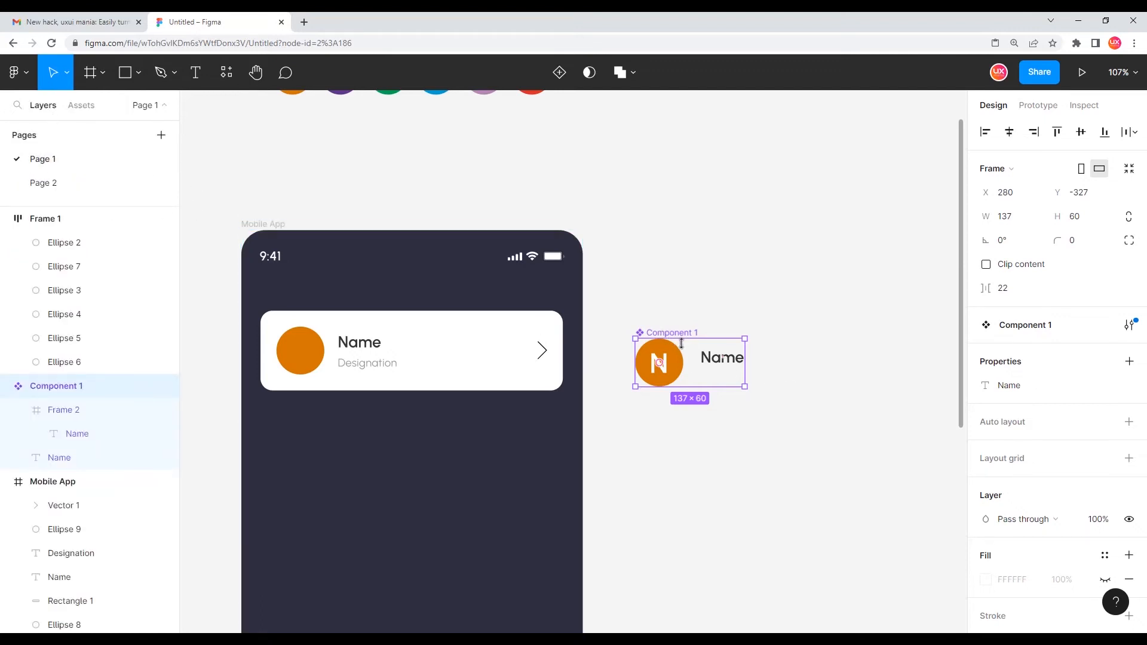
Group the card's orange circle and its Name text
drag(626, 308, 802, 423)
scroll(298, 363, up, 3)
scroll(302, 365, up, 2)
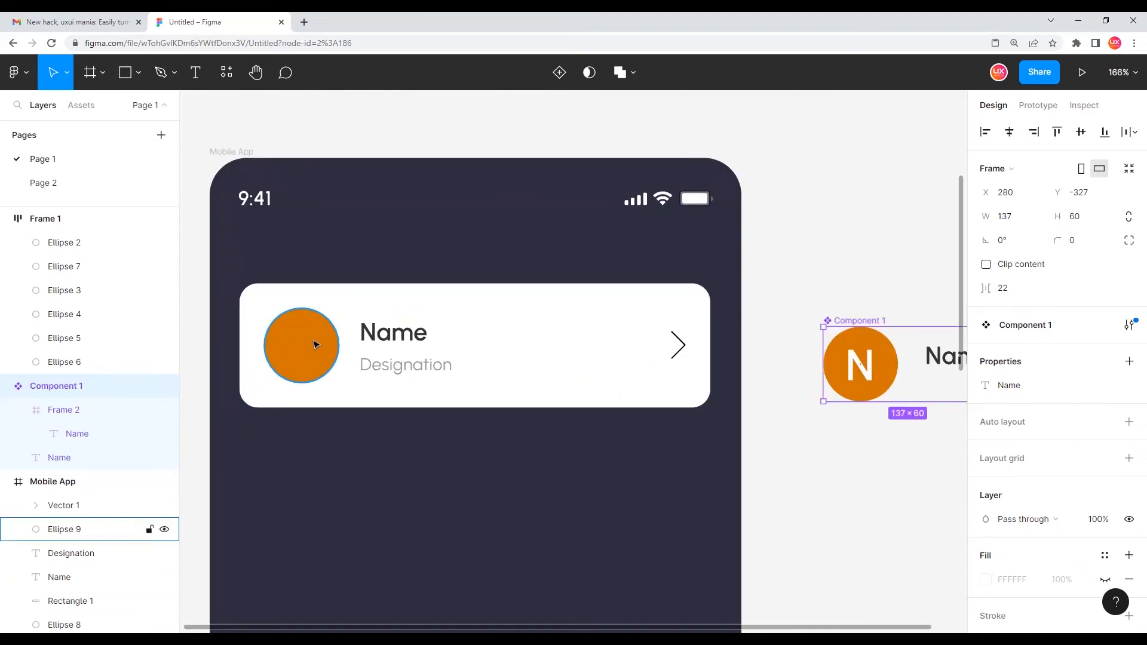
click(303, 340)
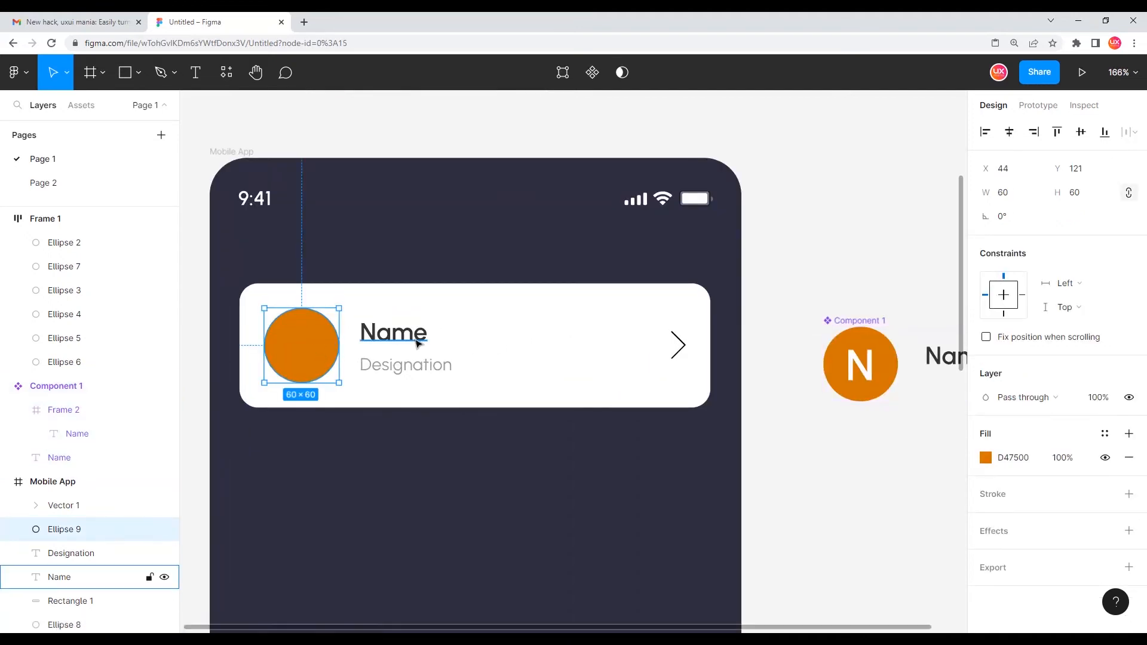
shift+click(417, 343)
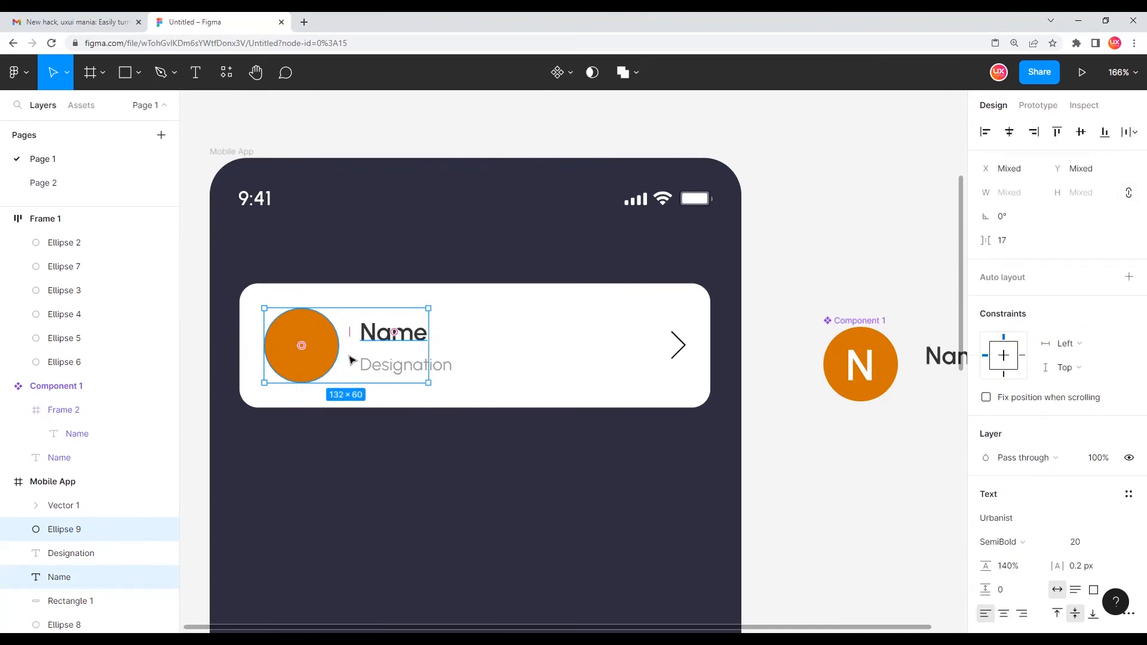
key(ctrl+g)
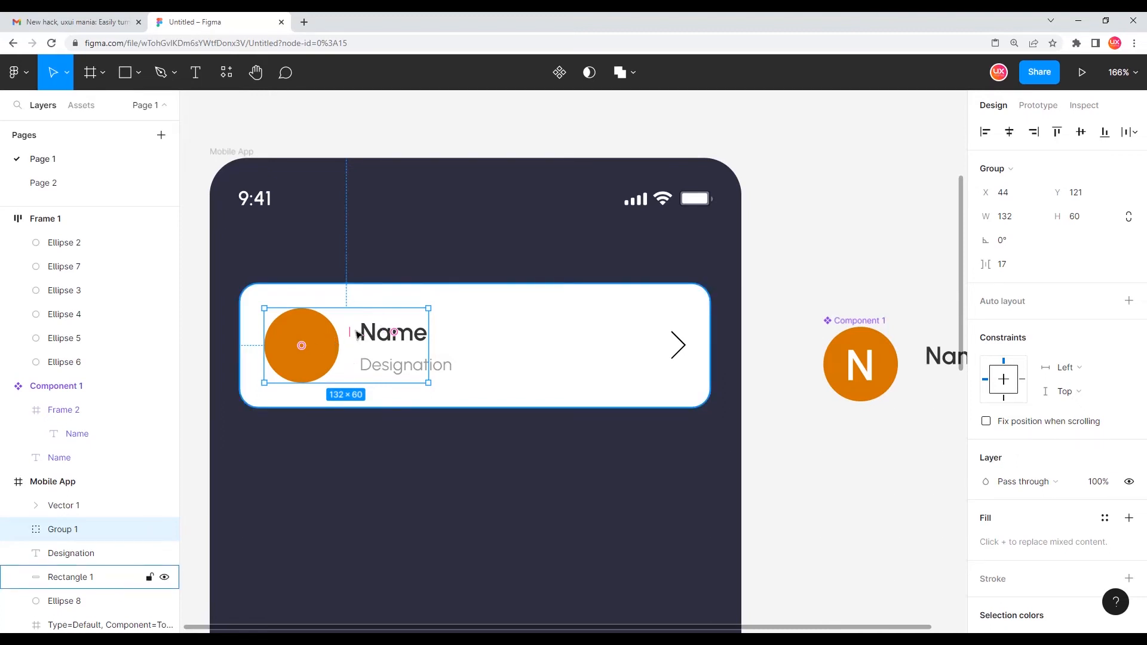
Paste the component over the group to replace it with a component instance
right_click(327, 339)
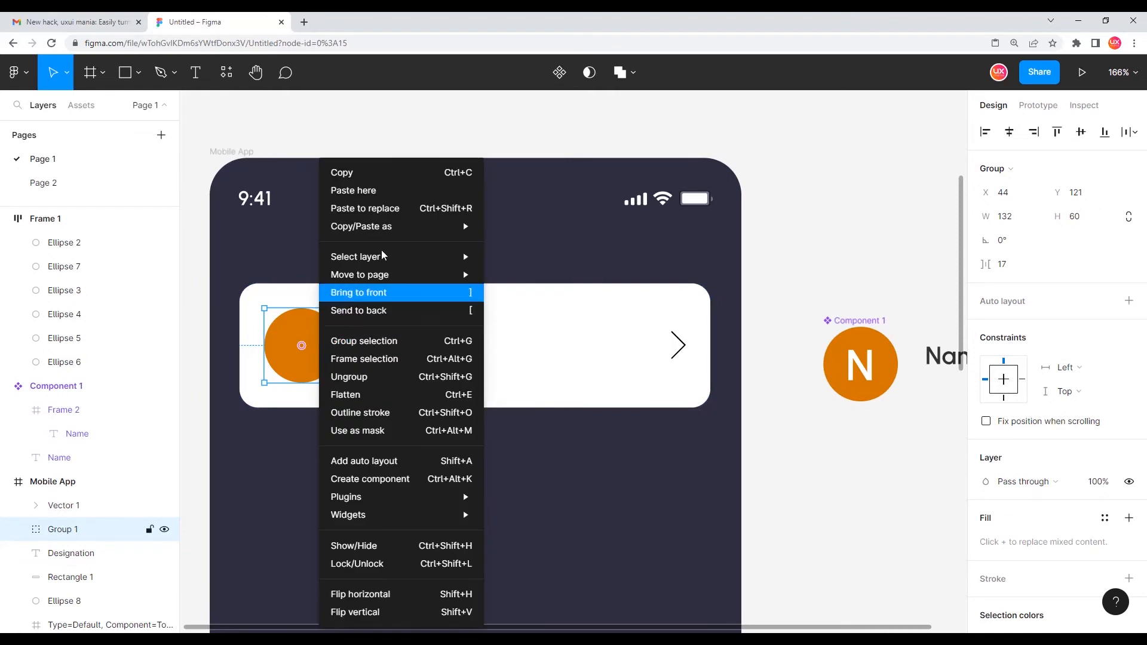
click(408, 209)
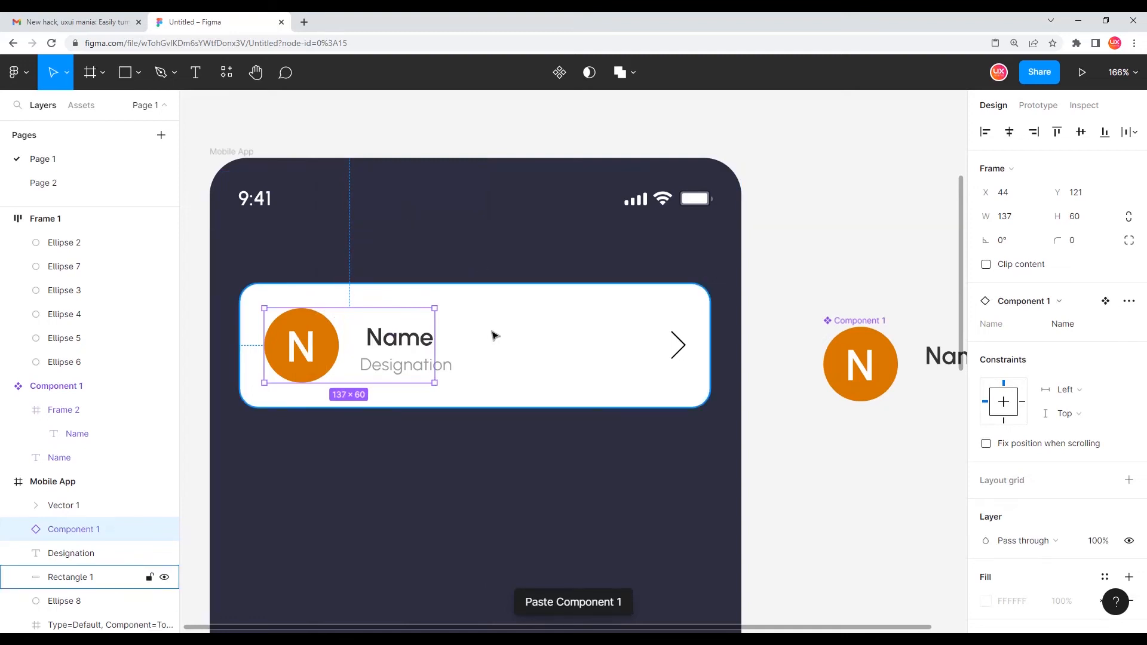
double_click(388, 340)
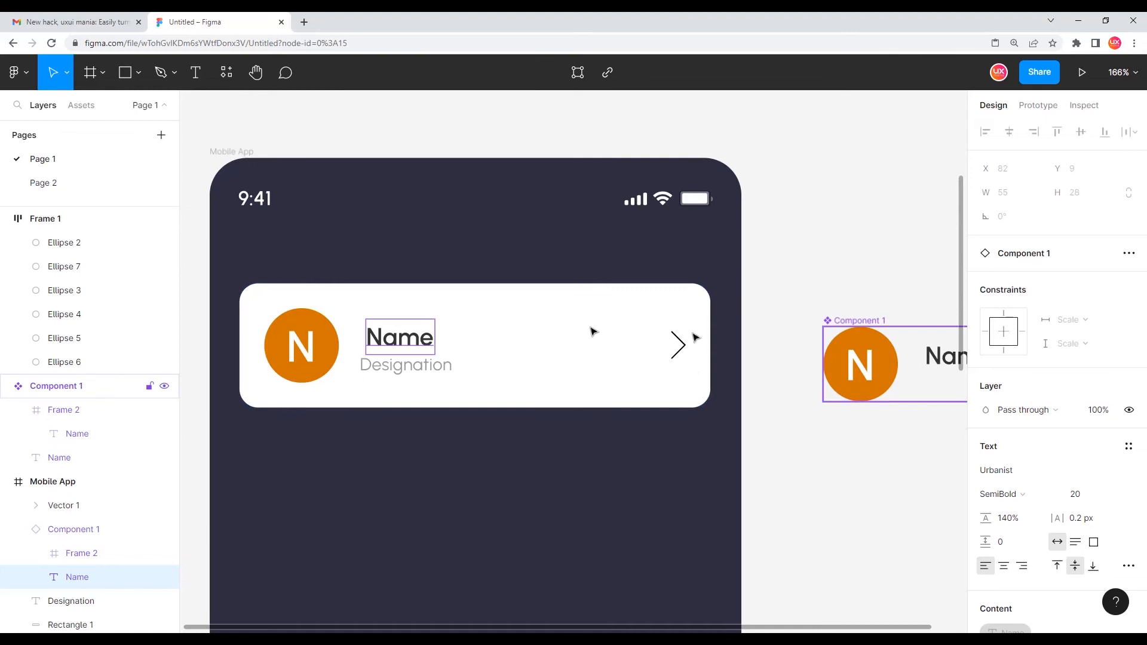
Nudge the Name text inside the master component left to X 77, closer to the circle
scroll(412, 299, down, 3)
scroll(728, 331, up, 2)
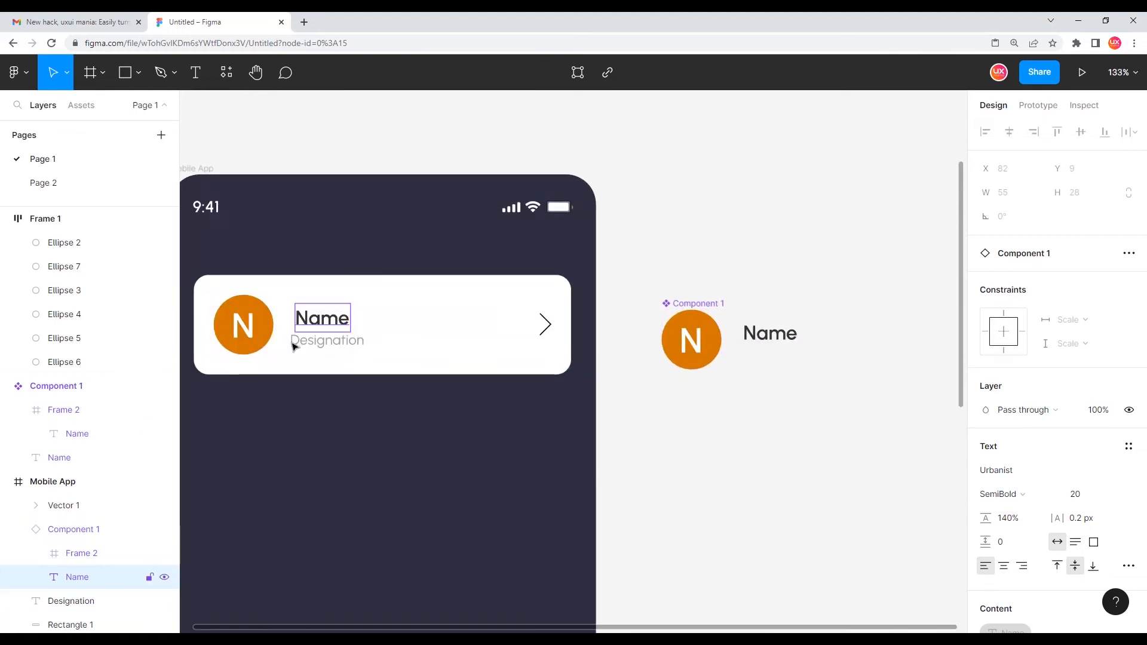
click(765, 340)
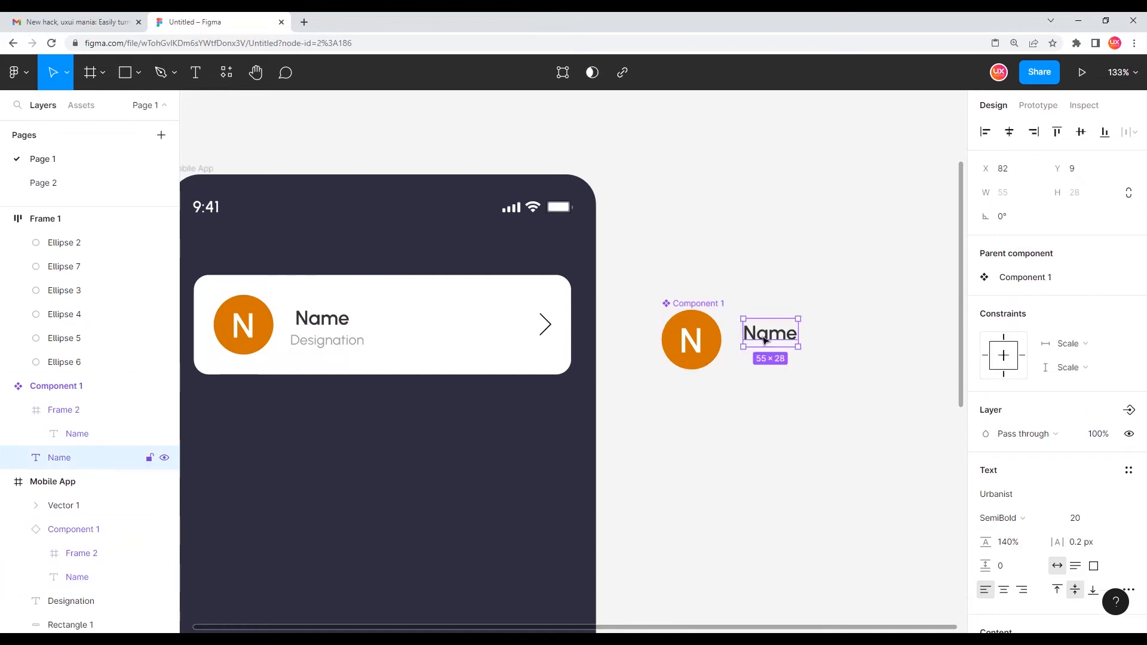
key(Left)
key(Left)
key(Left)
key(Left)
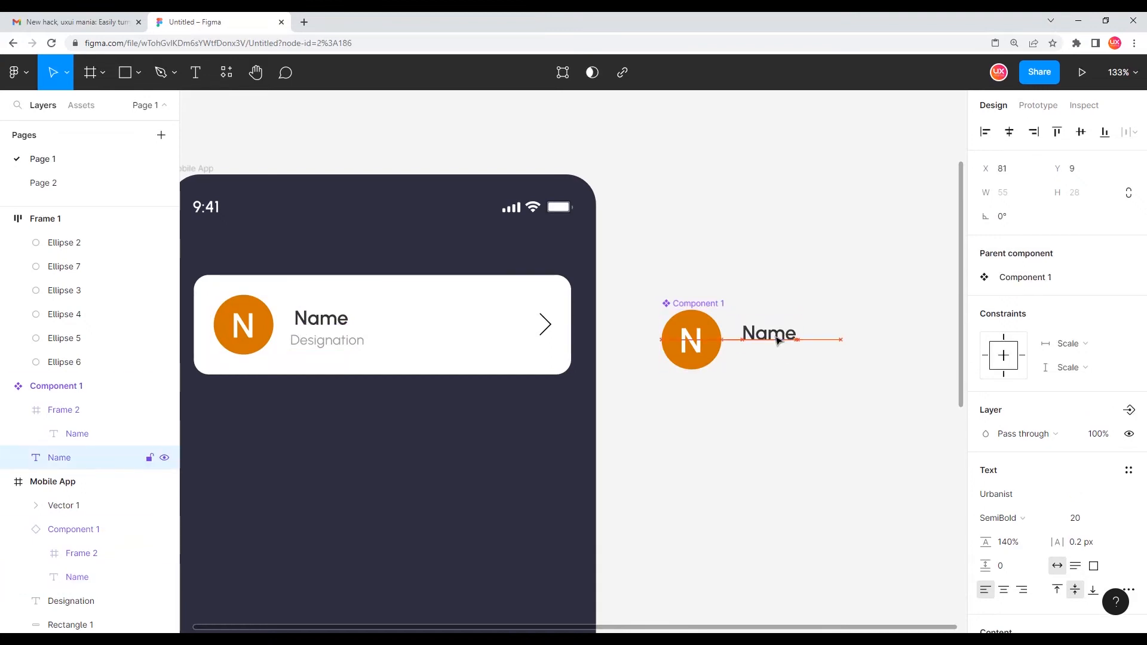
key(Left)
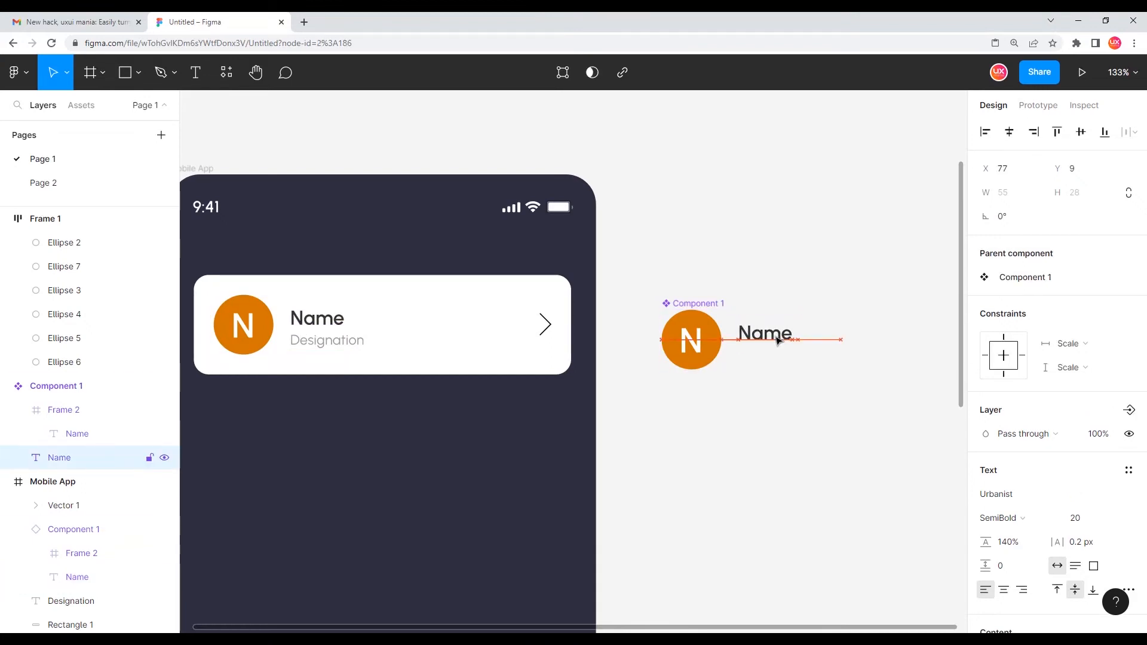
key(Left)
key(Right)
key(Left)
key(Right)
key(Left)
key(Right)
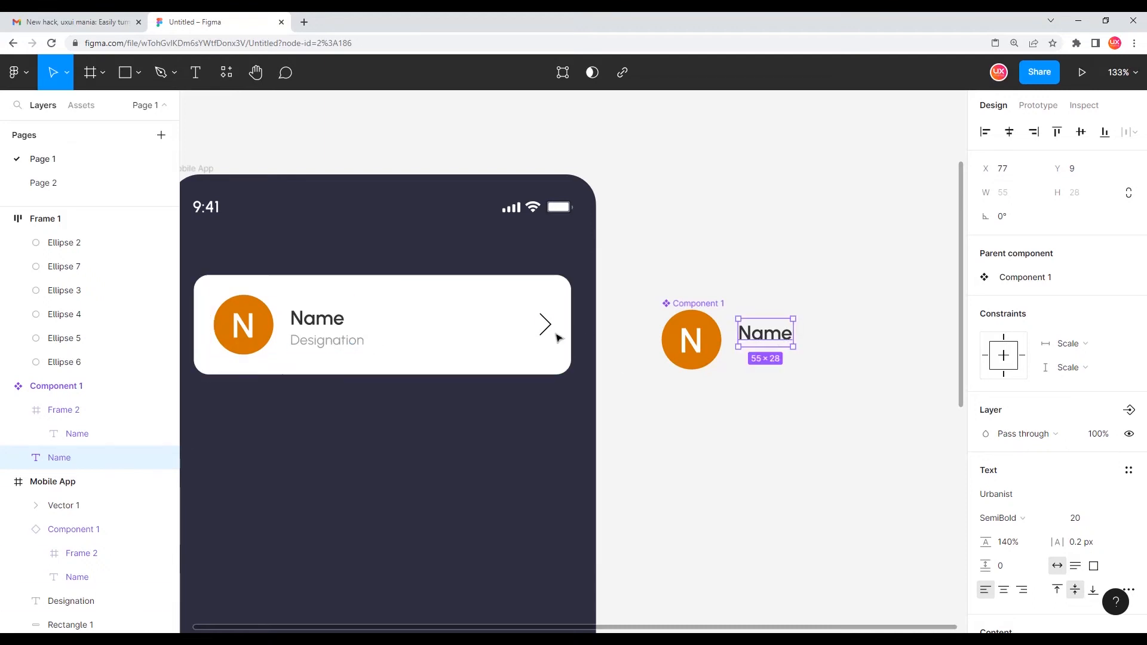
click(734, 275)
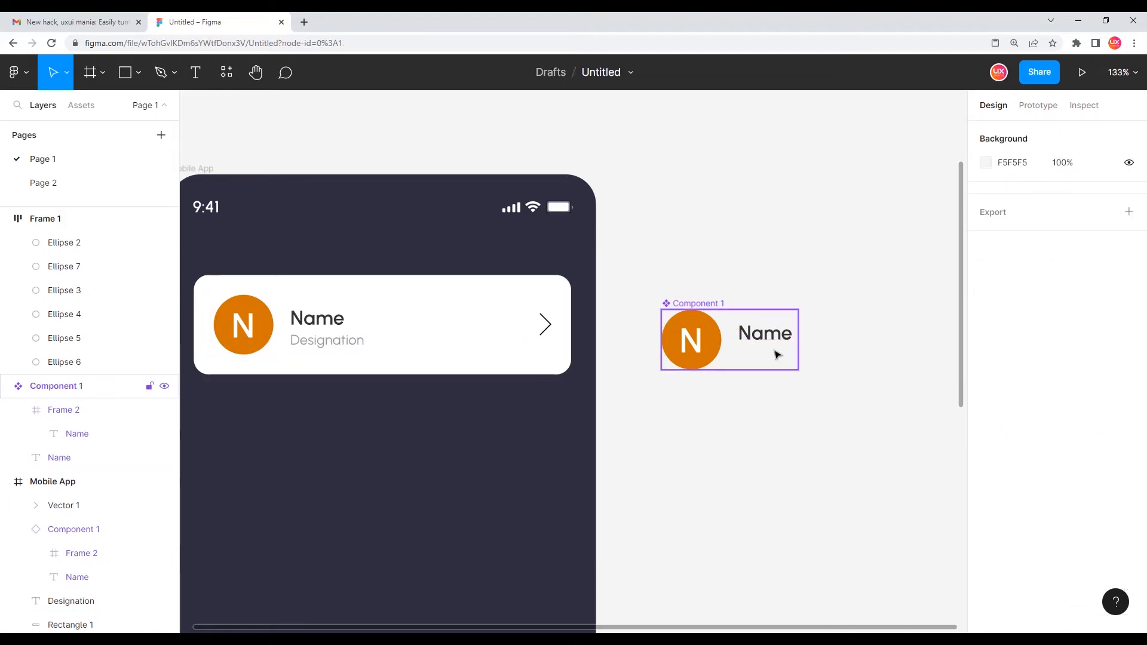
Group all of the card's elements inside the Mobile App frame into one group
scroll(782, 382, up, 4)
scroll(768, 405, down, 4)
ctrl+scroll(744, 416, up, 2)
ctrl+scroll(782, 311, up, 2)
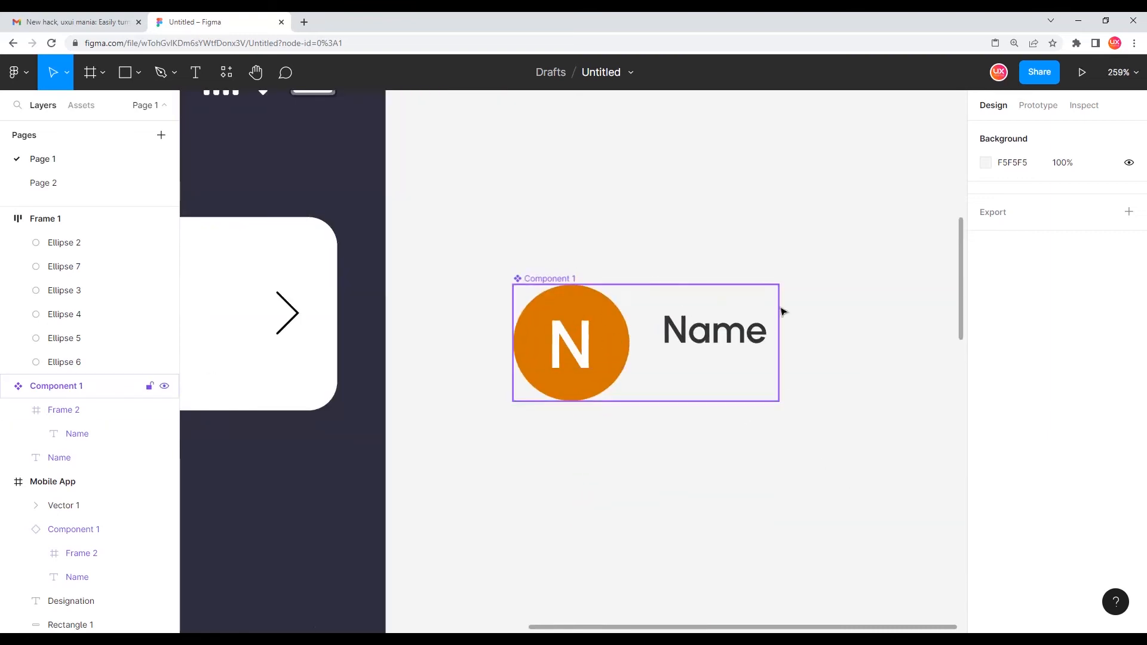
scroll(472, 366, left, 8)
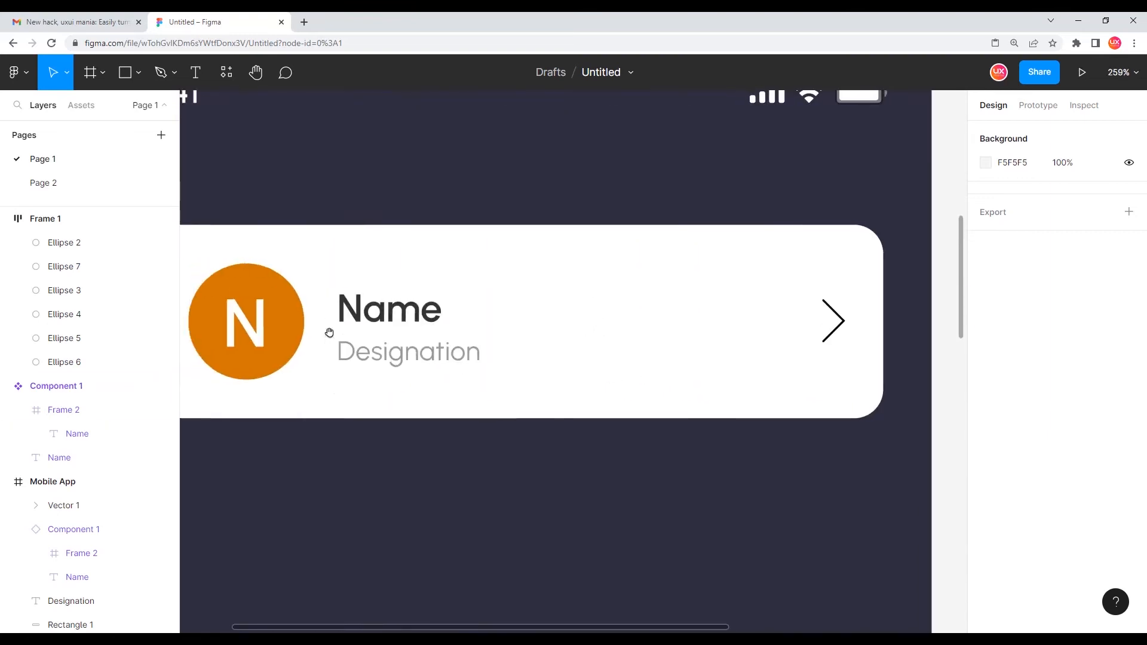
ctrl+scroll(343, 327, down, 2)
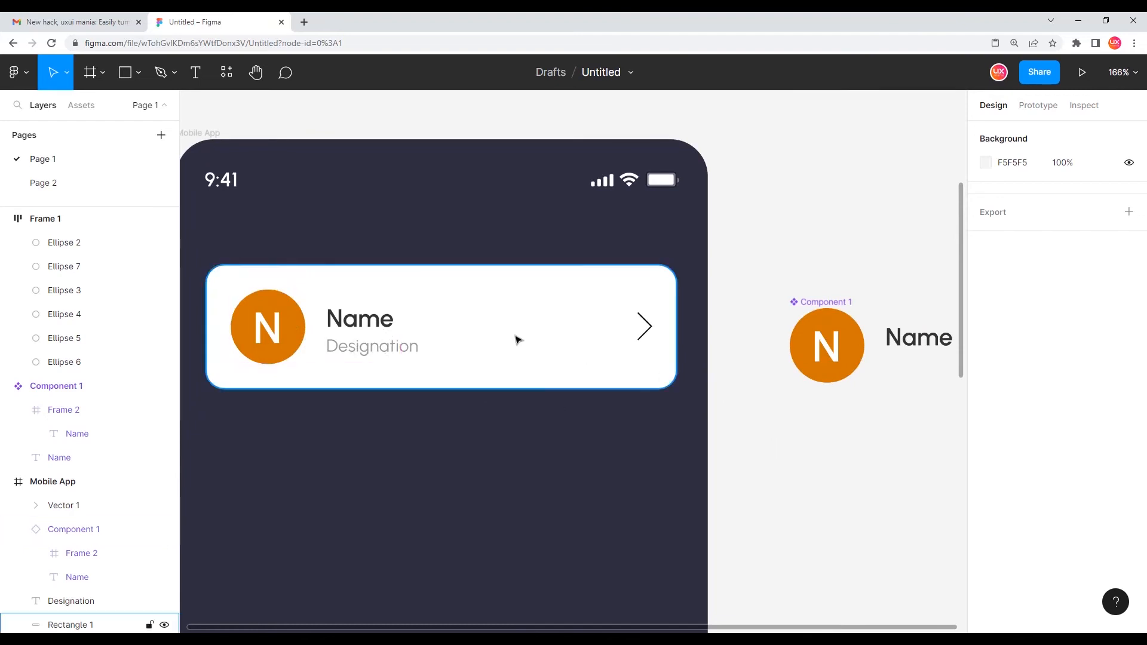
ctrl+scroll(515, 337, down, 2)
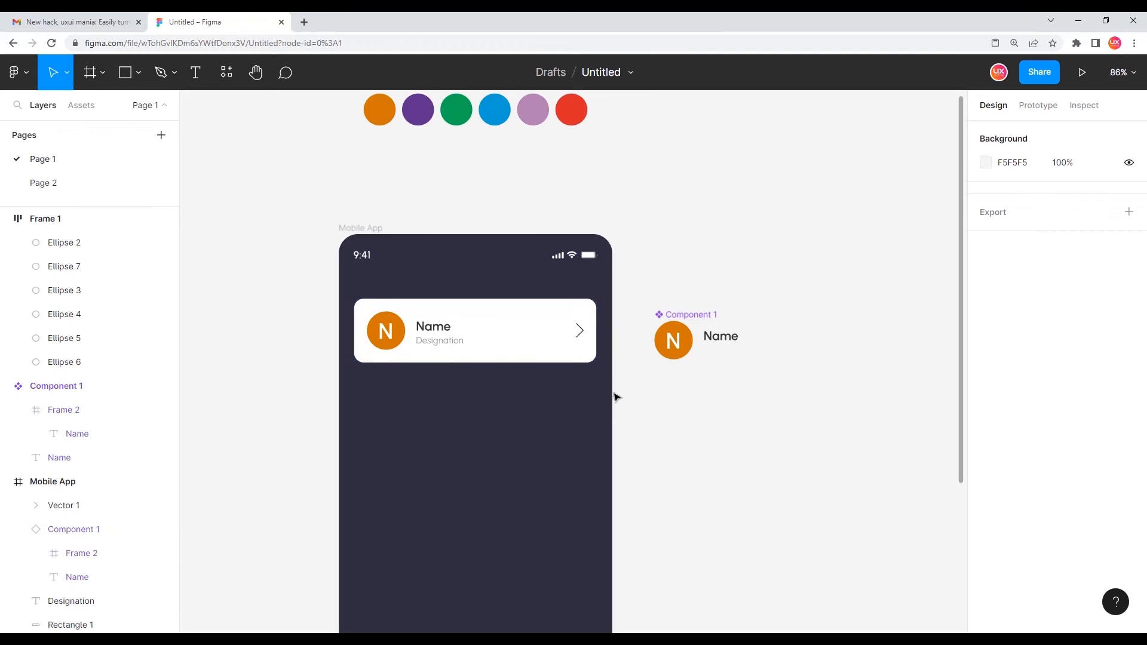
drag(601, 387, 383, 317)
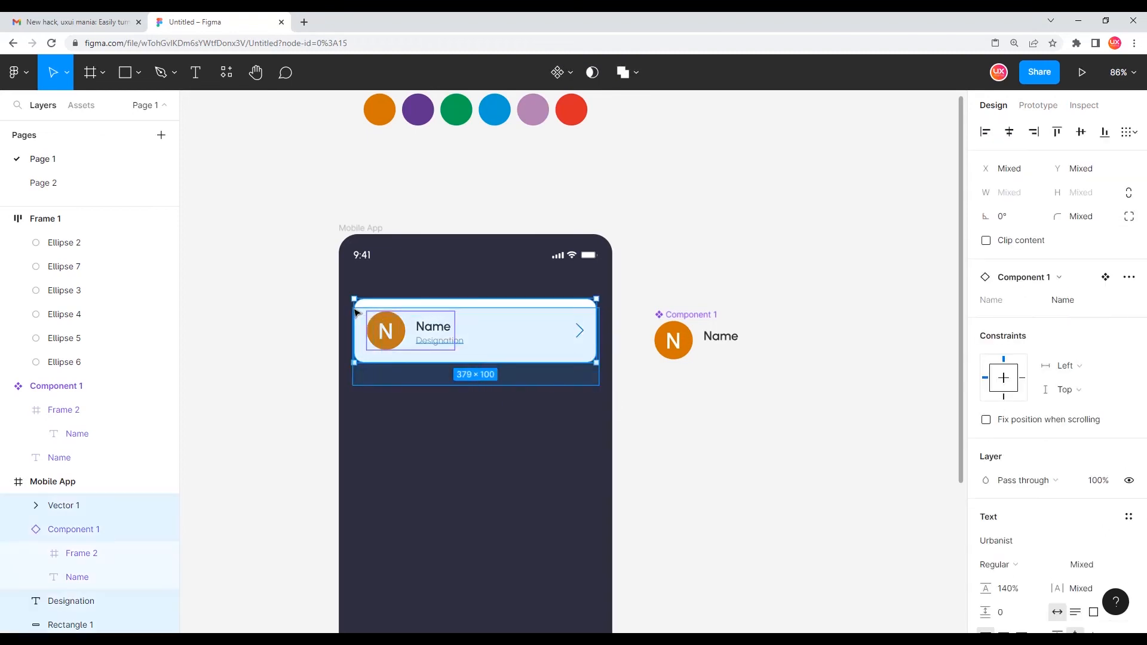
key(ctrl+g)
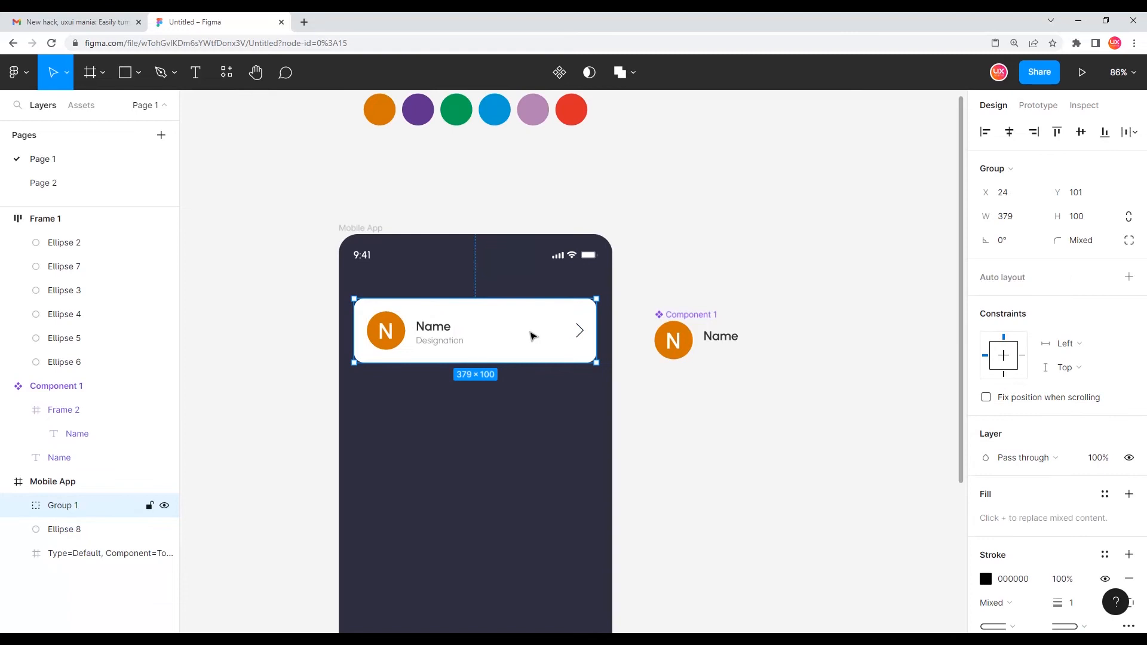
Duplicate the card group and place the copy just below the first card
scroll(513, 300, down, 1)
drag(514, 277, 513, 340)
key(shift+Down)
key(shift+Down)
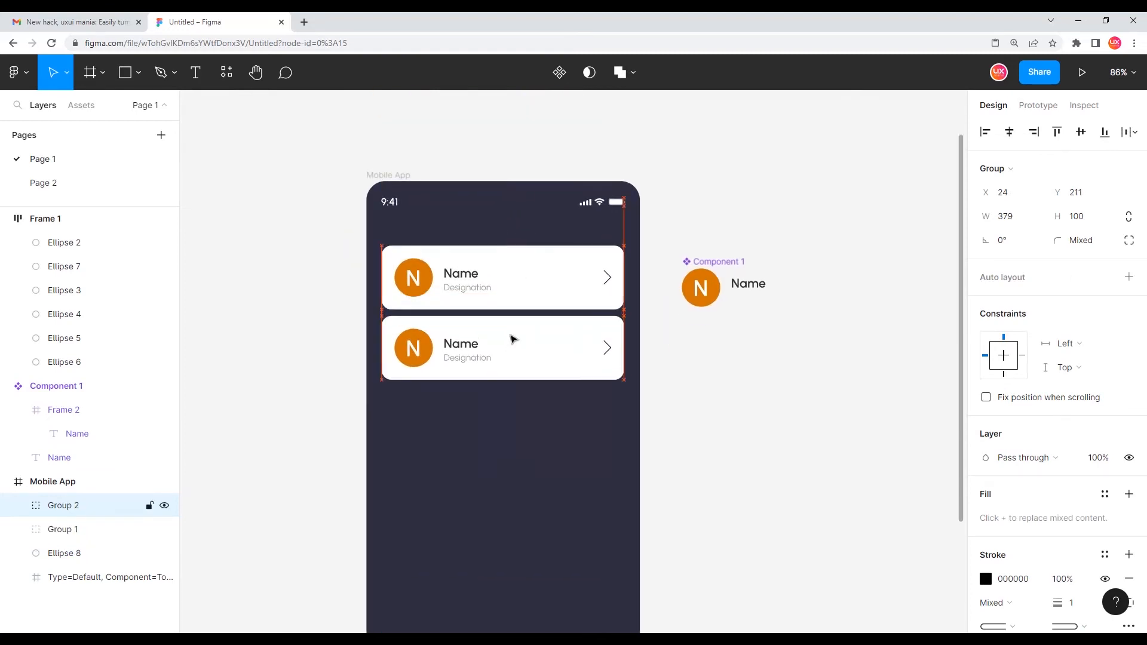
Wrap both card groups in a vertical auto layout frame
shift+click(504, 289)
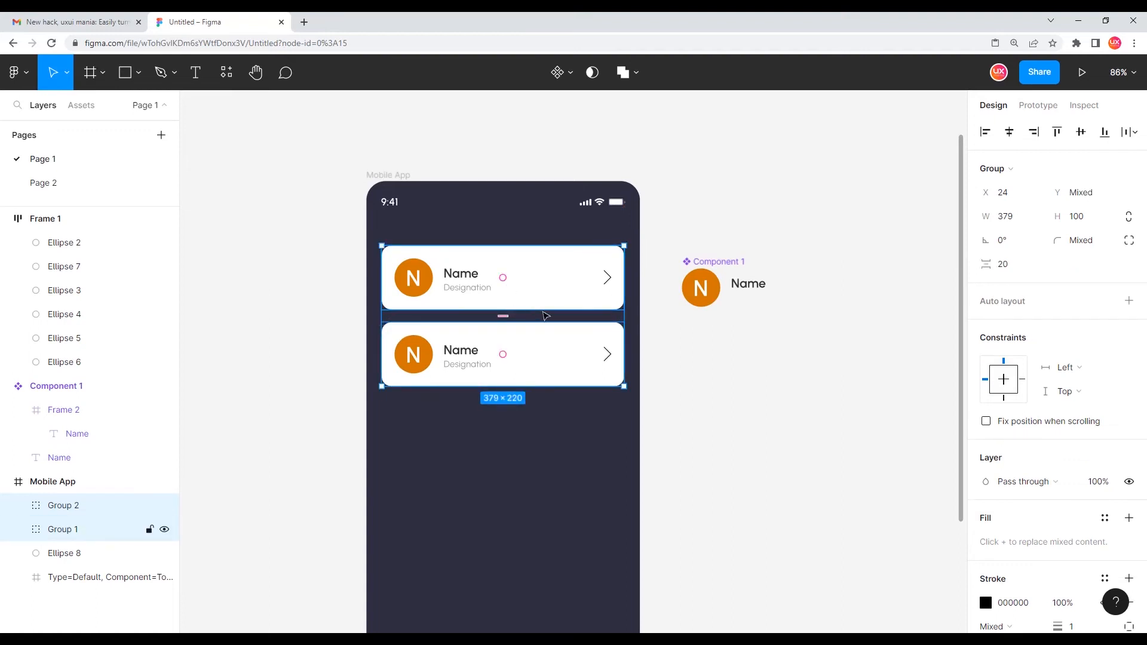
key(shift+a)
click(560, 358)
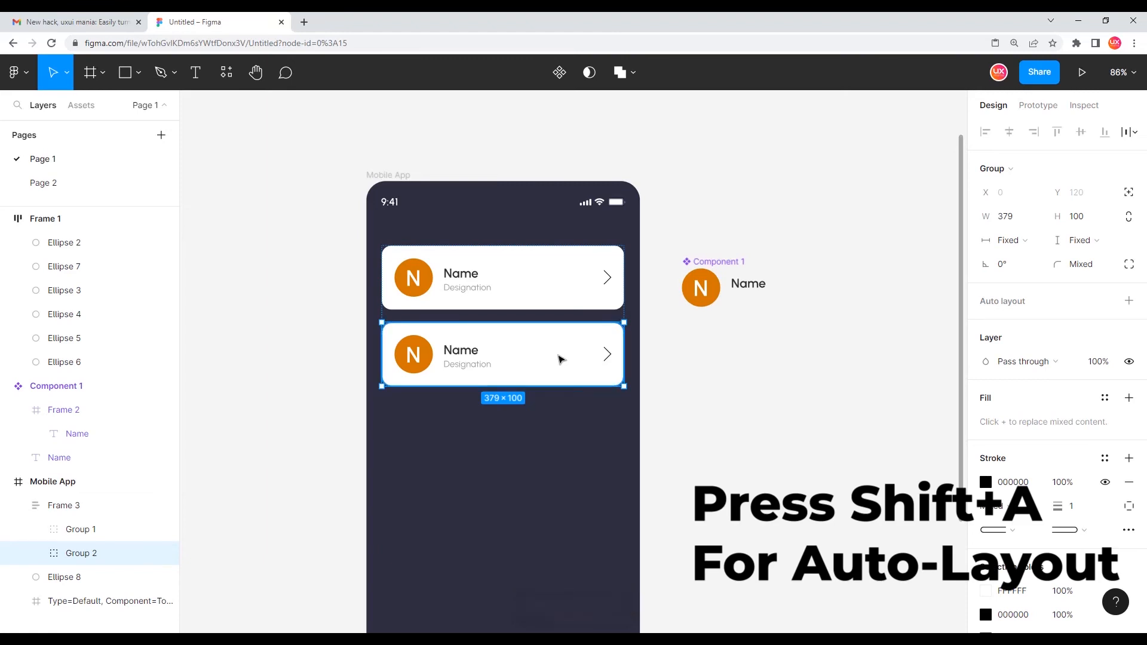
Duplicate the card four more times so the auto layout list holds six cards
key(ctrl+d)
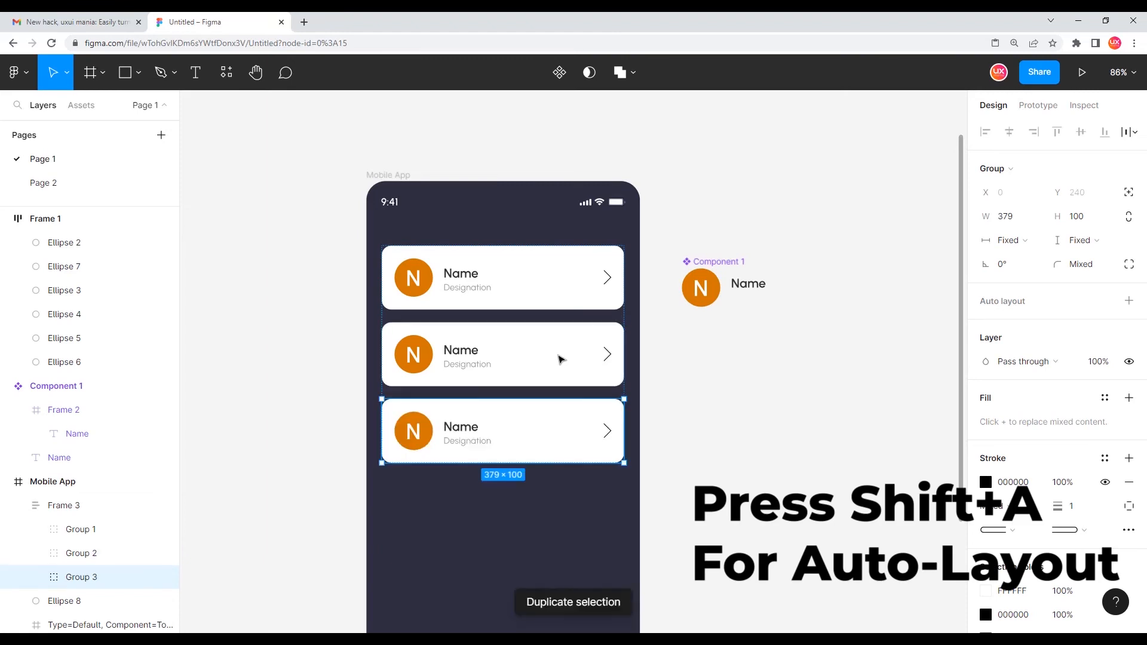
key(ctrl+d)
scroll(560, 358, down, 3)
key(ctrl+d)
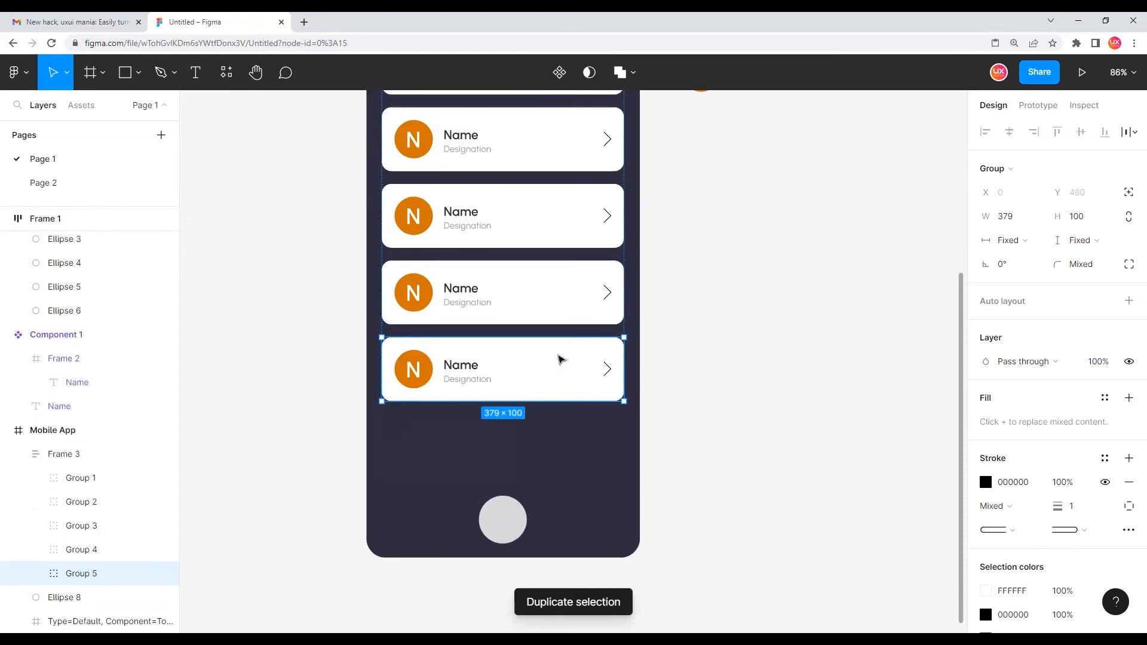
key(ctrl+d)
click(722, 351)
drag(623, 356, 583, 428)
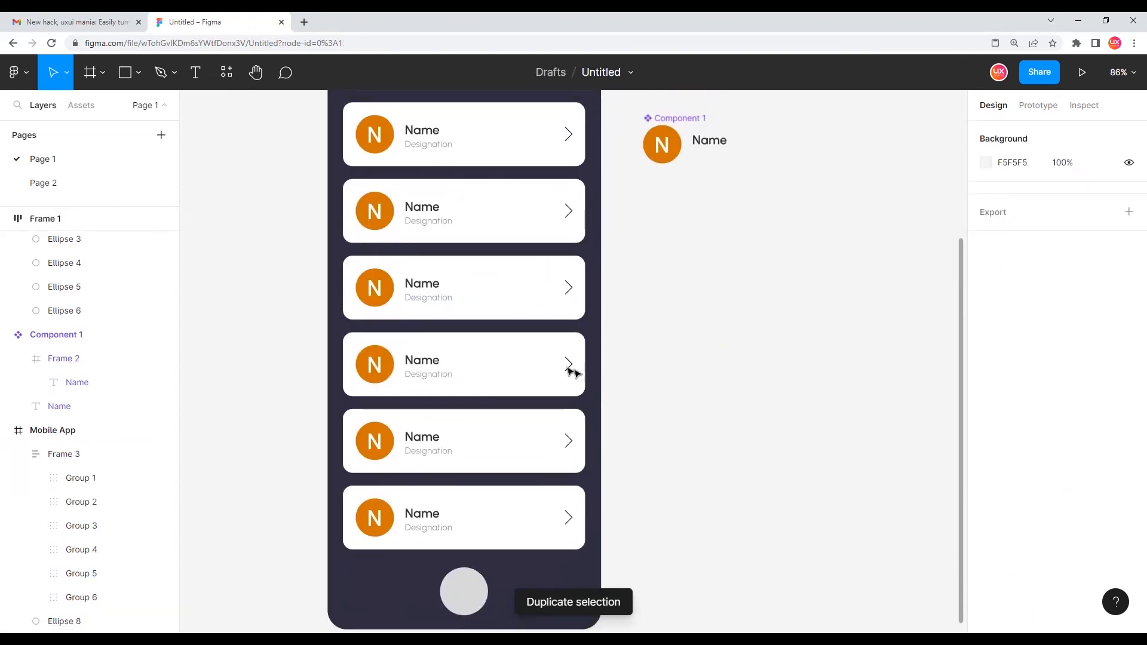
Recolour the second card's avatar circle purple by picking the swatch with the eyedropper
scroll(572, 371, down, 2)
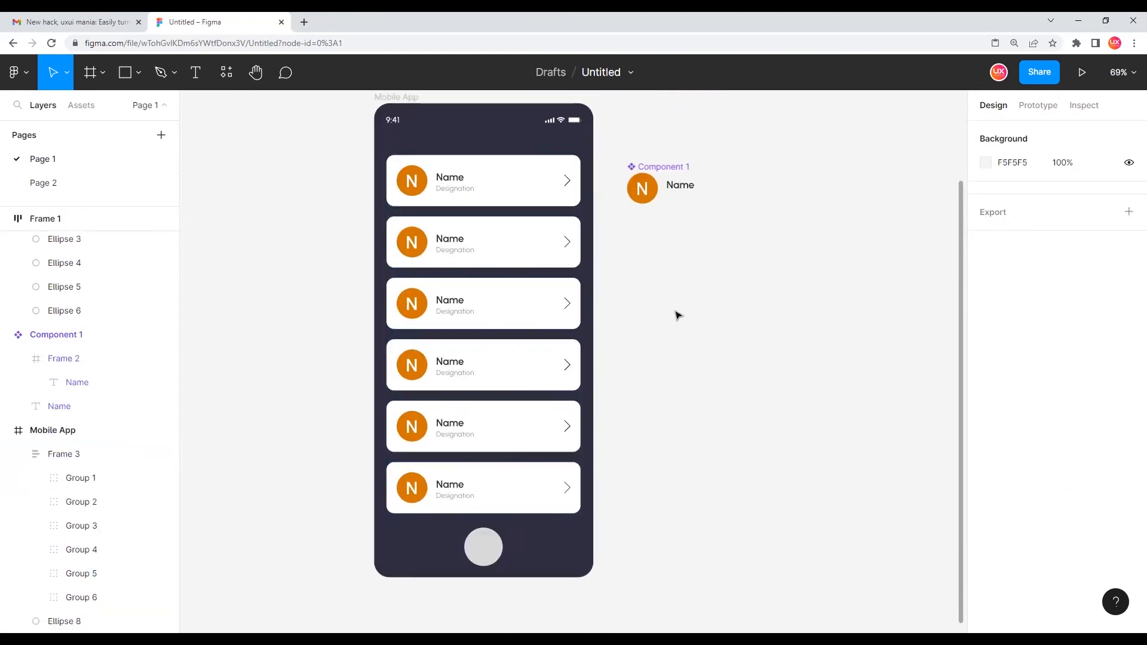
click(415, 231)
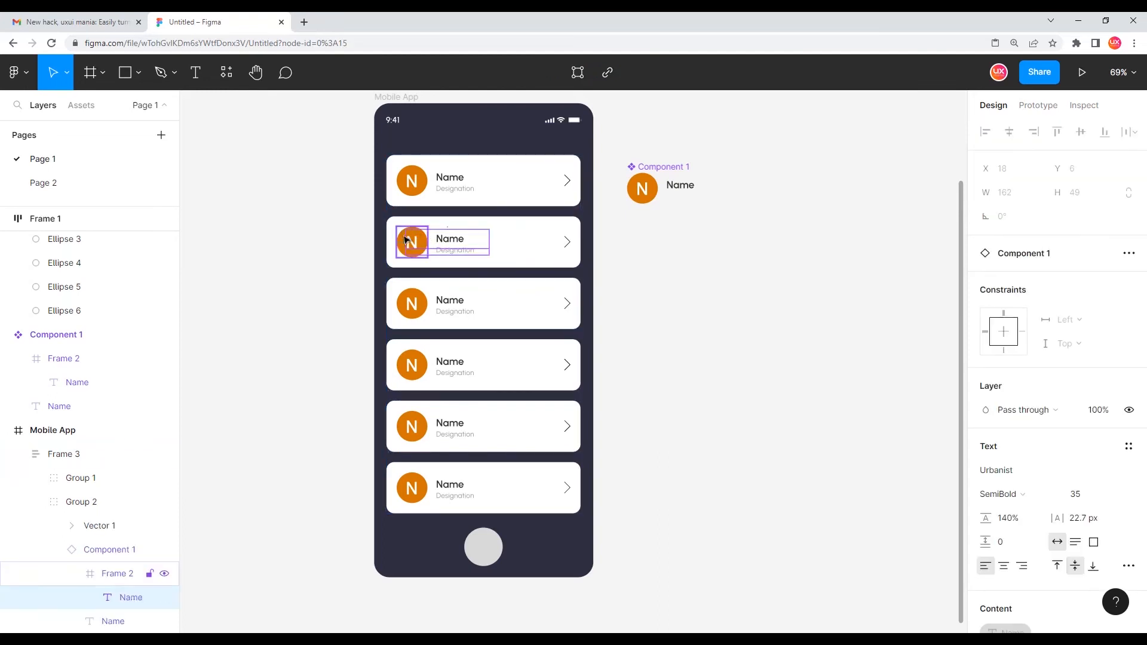
click(410, 242)
scroll(411, 242, up, 3)
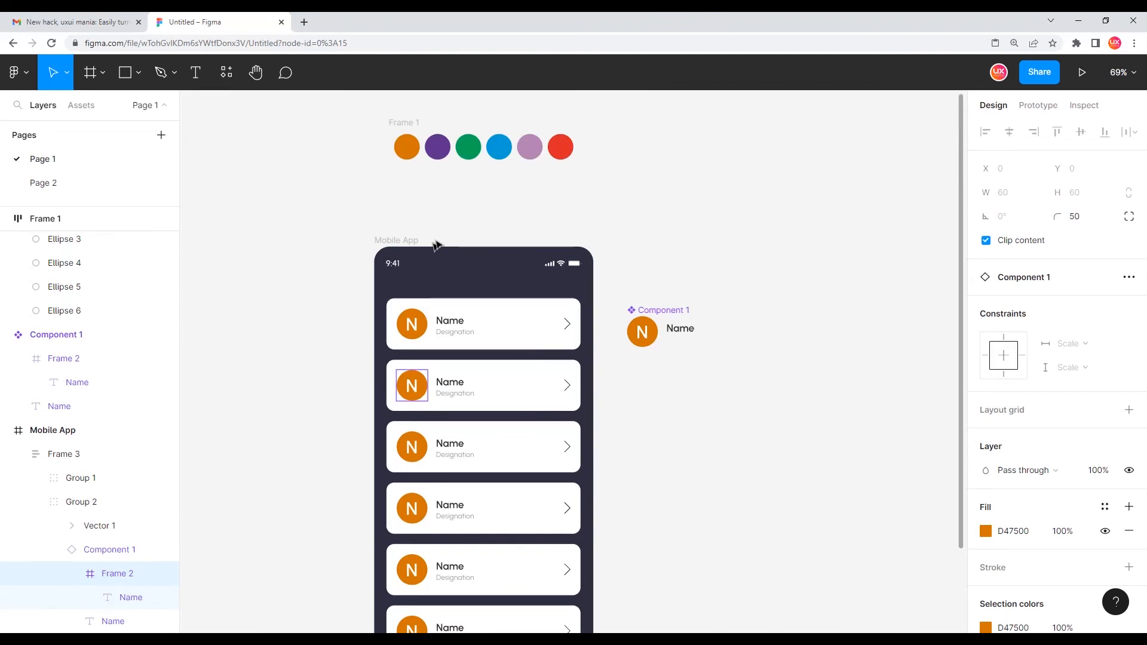
key(i)
click(441, 154)
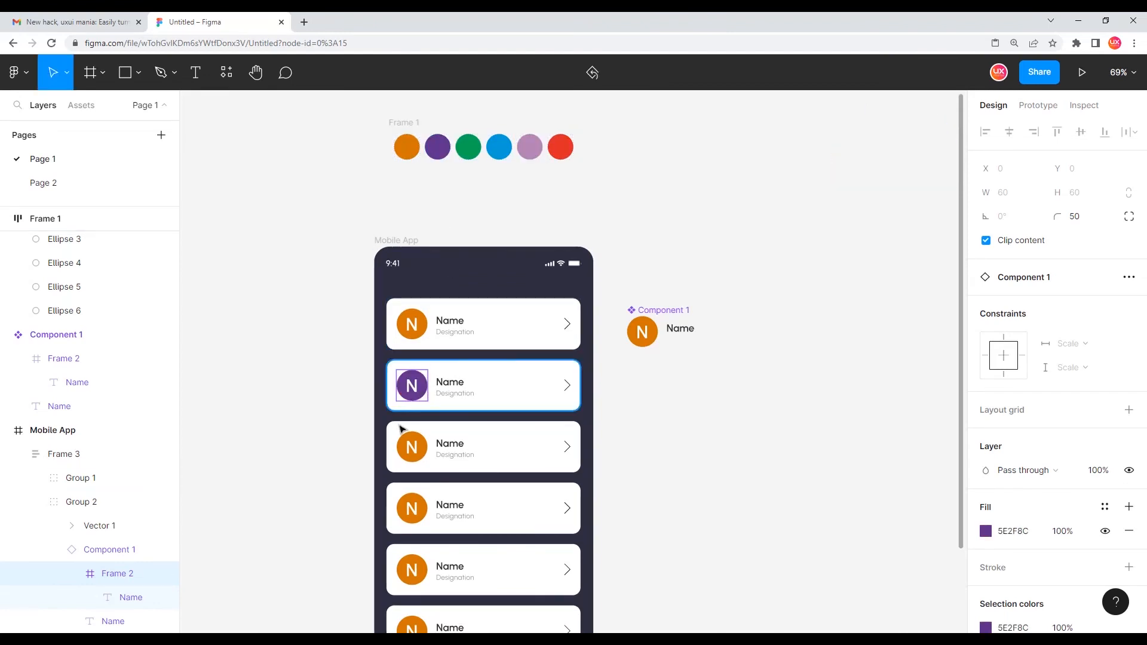
Recolour the third and fourth cards' avatar circles green and blue from the swatches
click(405, 444)
key(i)
click(468, 147)
click(401, 520)
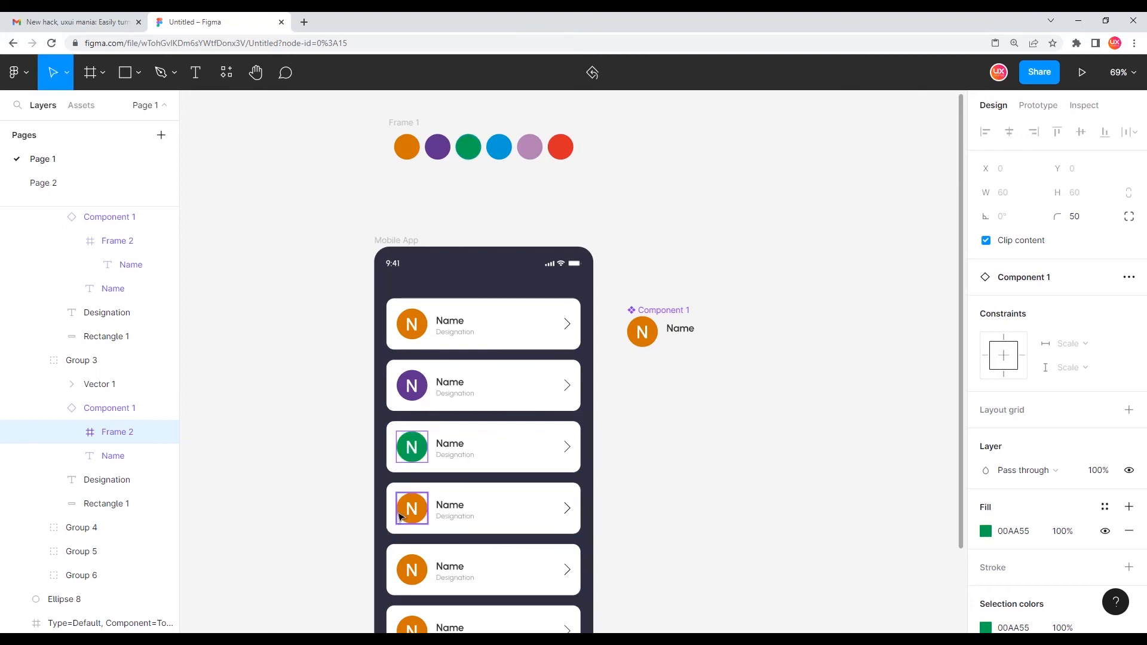
key(i)
click(507, 145)
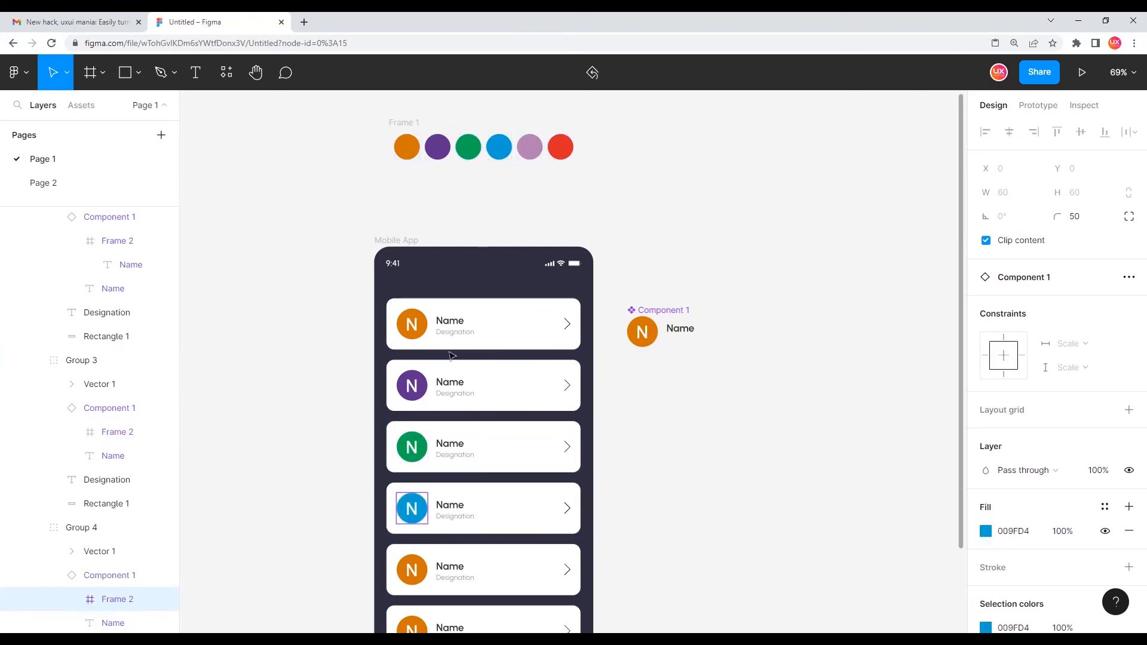
Recolour the fifth and sixth cards' avatar circles lilac and red from the swatches
click(405, 570)
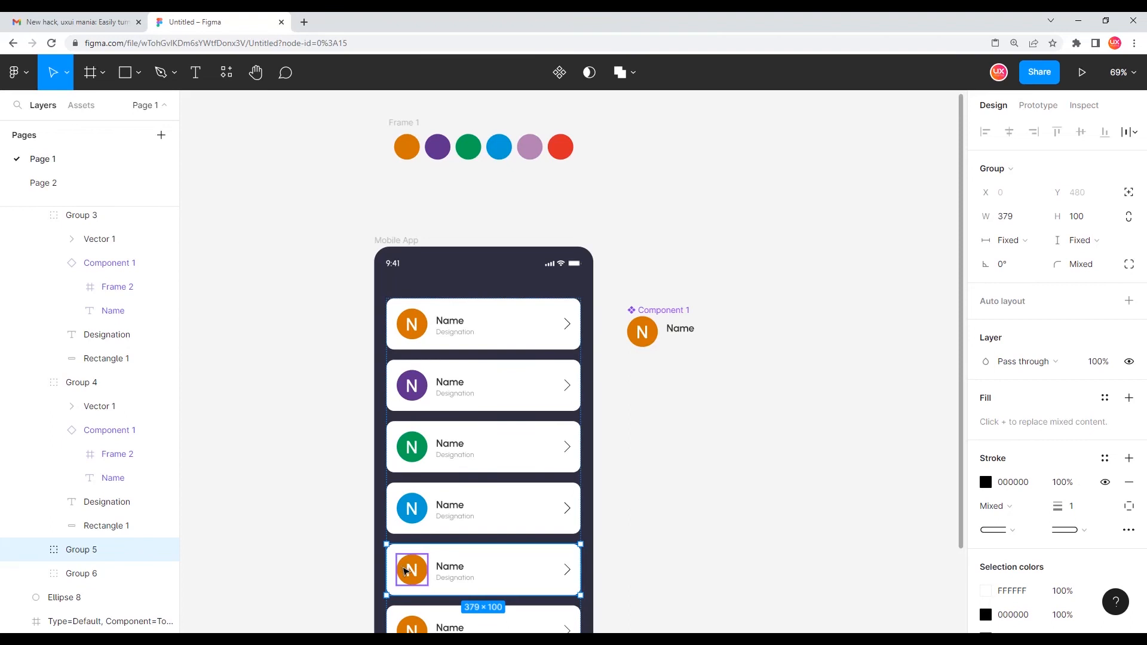
click(404, 570)
key(i)
click(529, 147)
scroll(538, 287, down, 1)
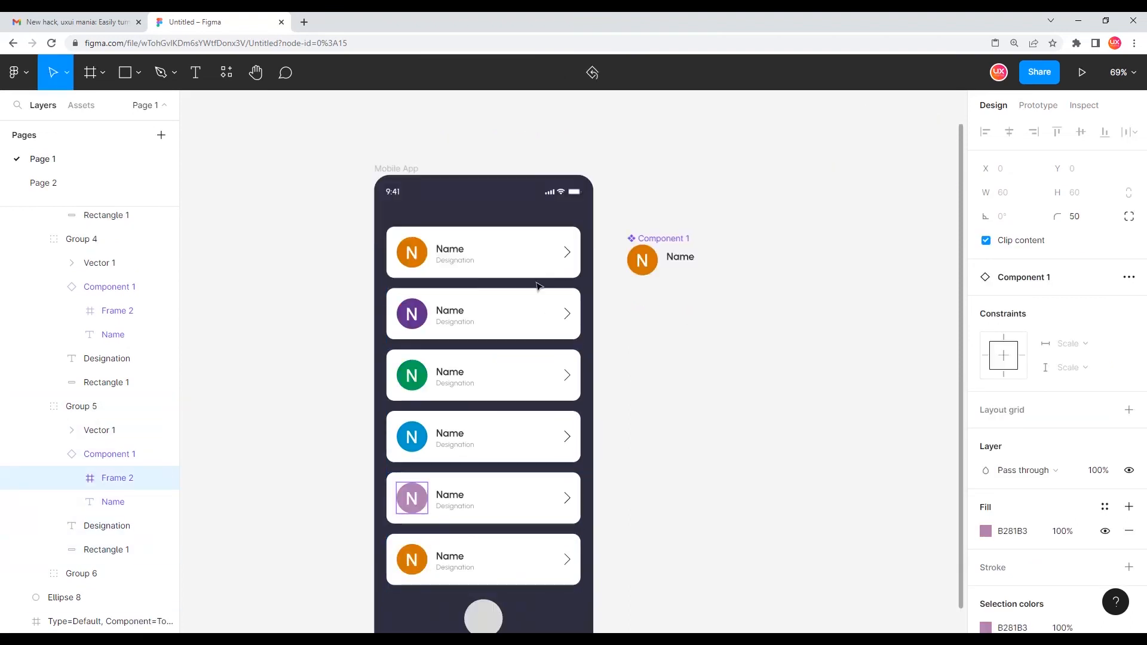
click(411, 552)
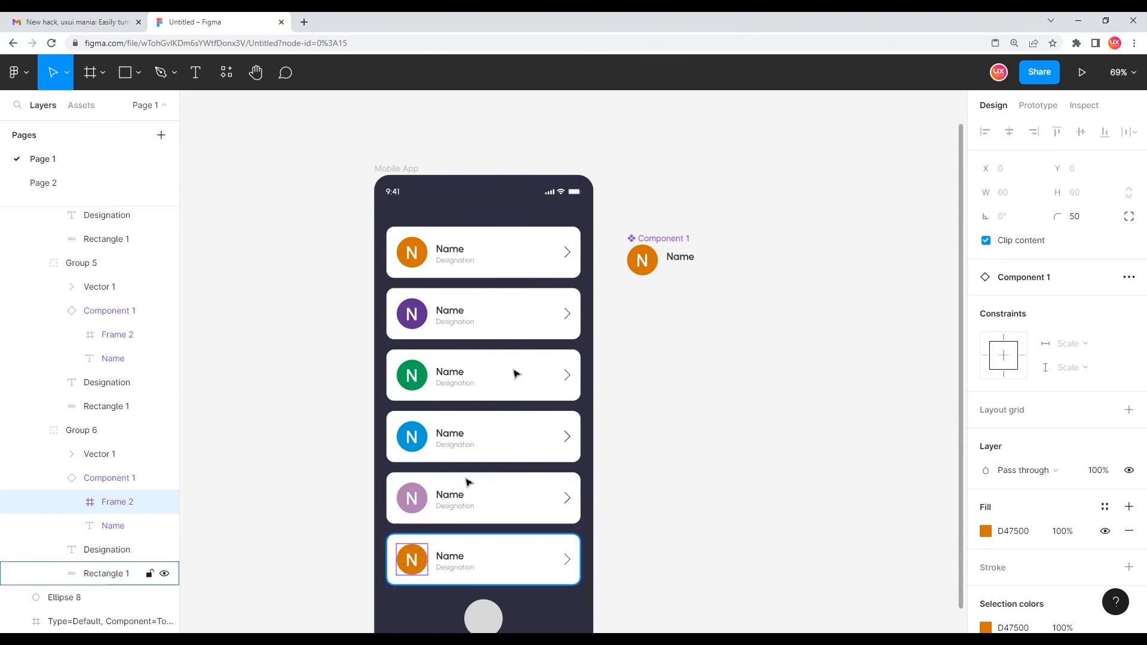
scroll(514, 371, up, 1)
key(i)
click(560, 147)
scroll(580, 227, down, 1)
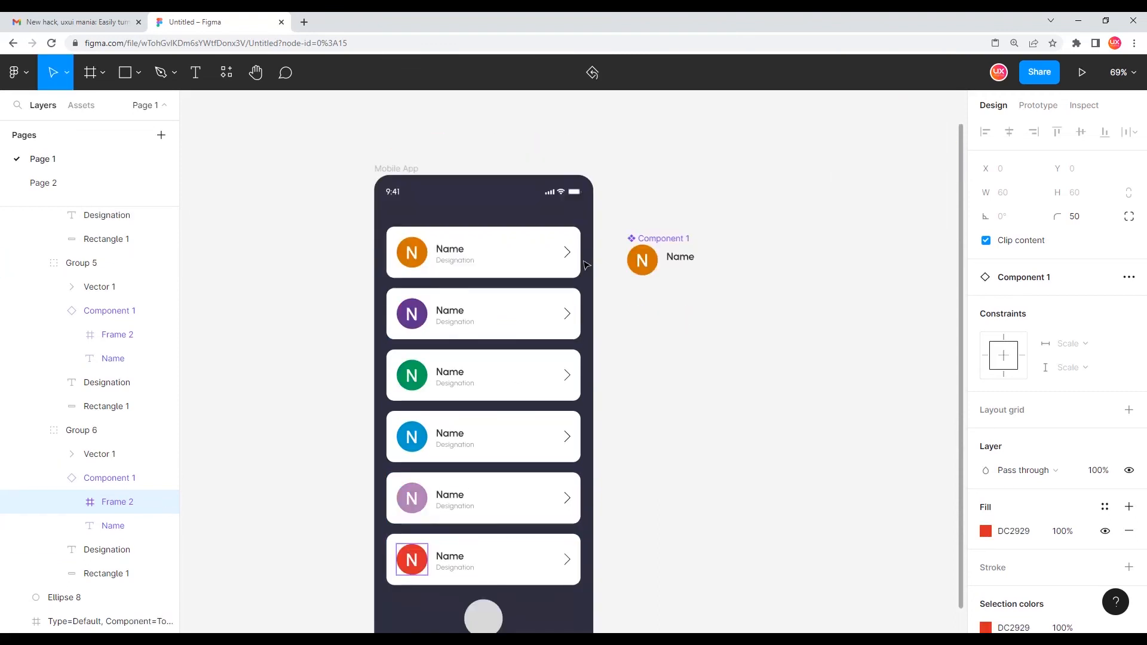
click(645, 394)
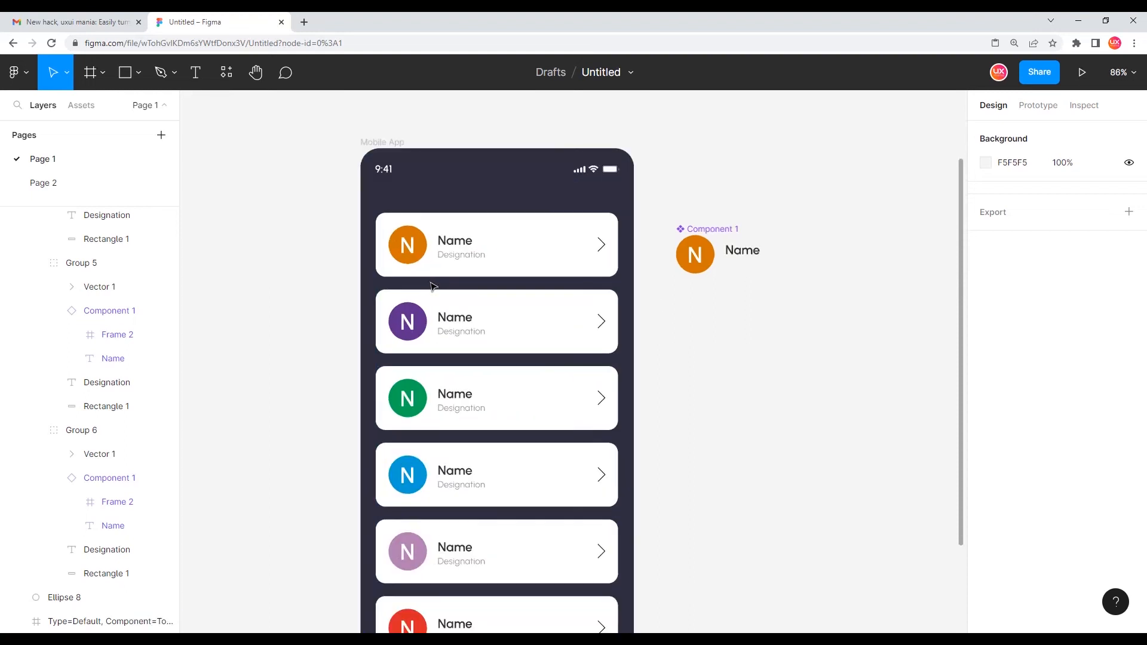
Change the first card's name text to UXUIMANIA
scroll(515, 359, up, 2)
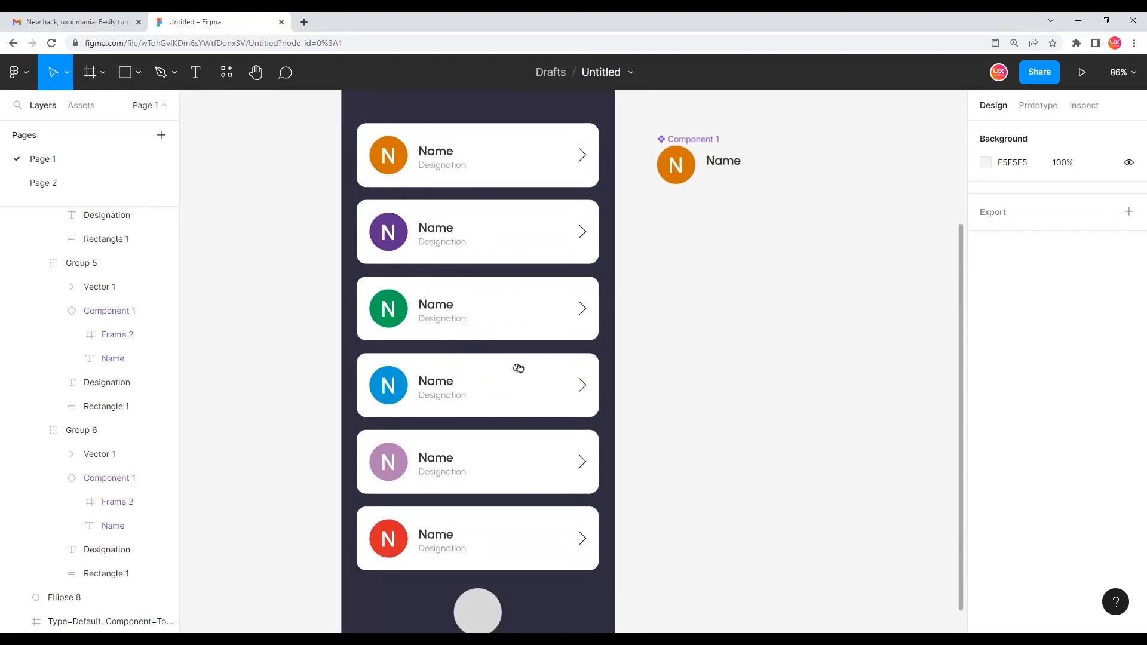
scroll(515, 366, up, 2)
scroll(515, 366, left, 1)
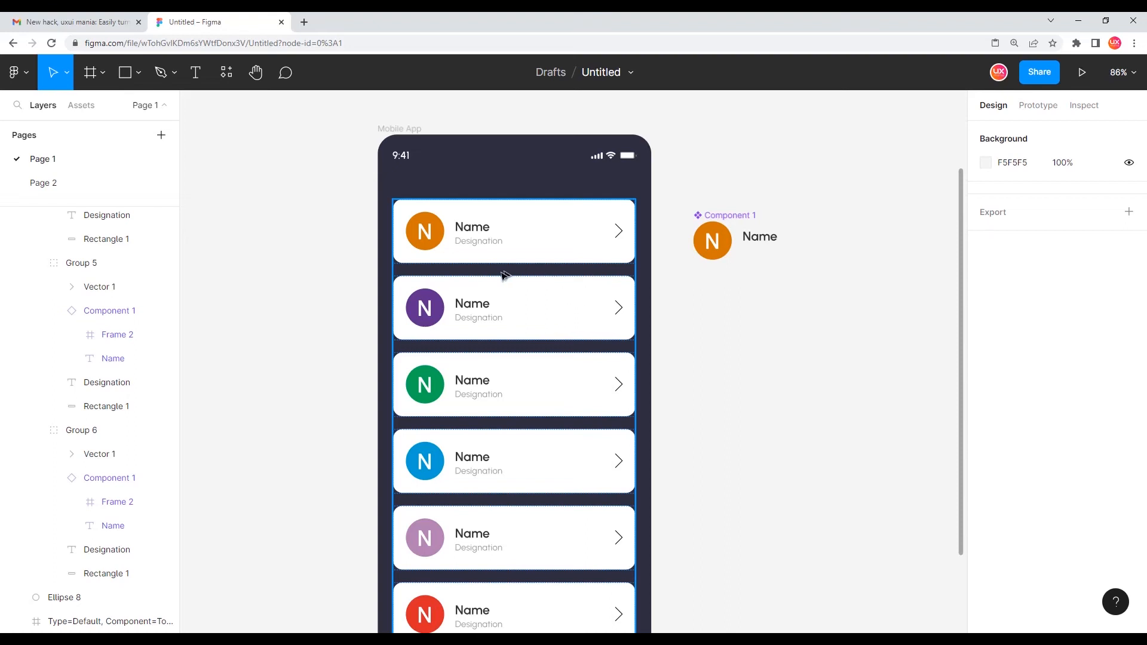
scroll(473, 293, up, 2)
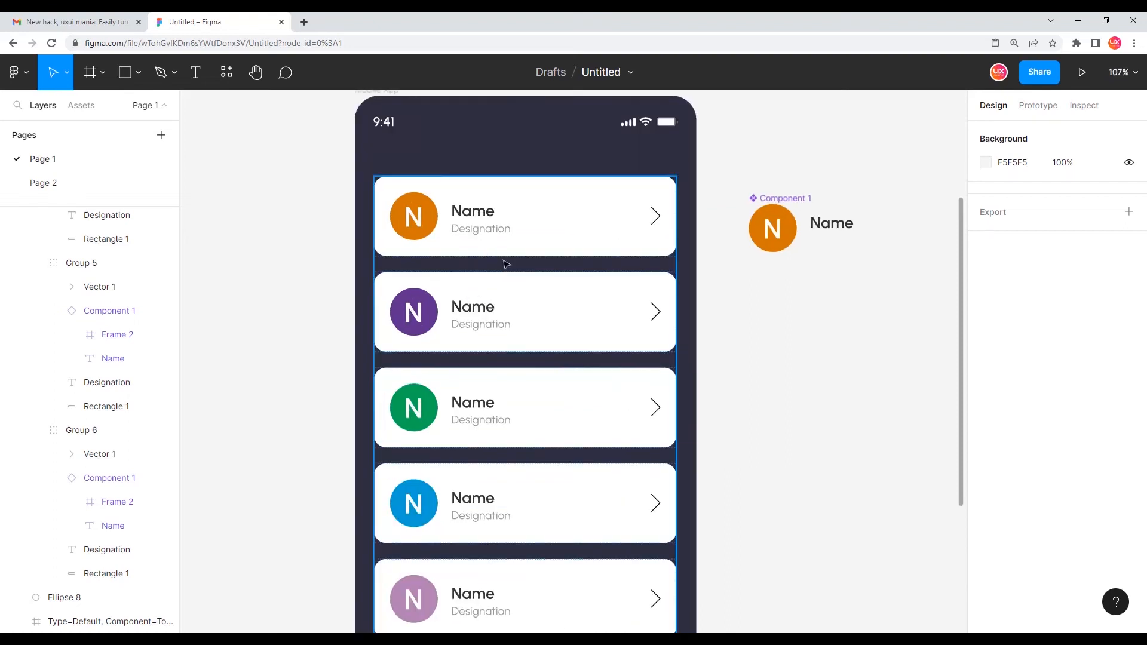
scroll(627, 314, up, 1)
scroll(628, 314, left, 1)
double_click(503, 240)
double_click(503, 234)
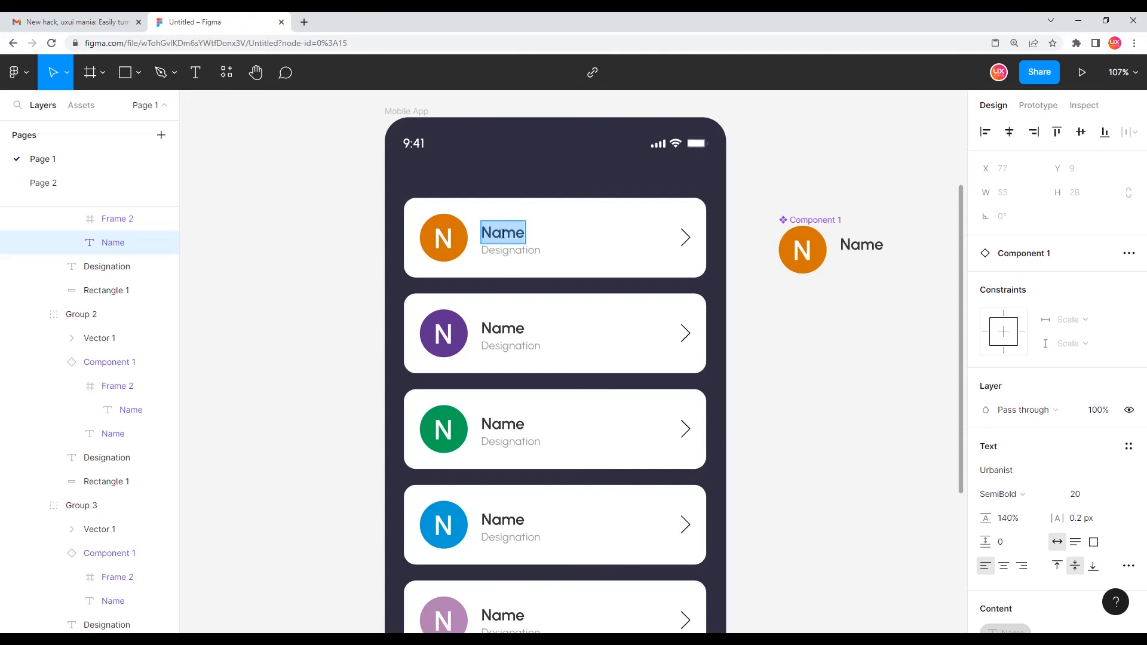
scroll(503, 234, up, 1)
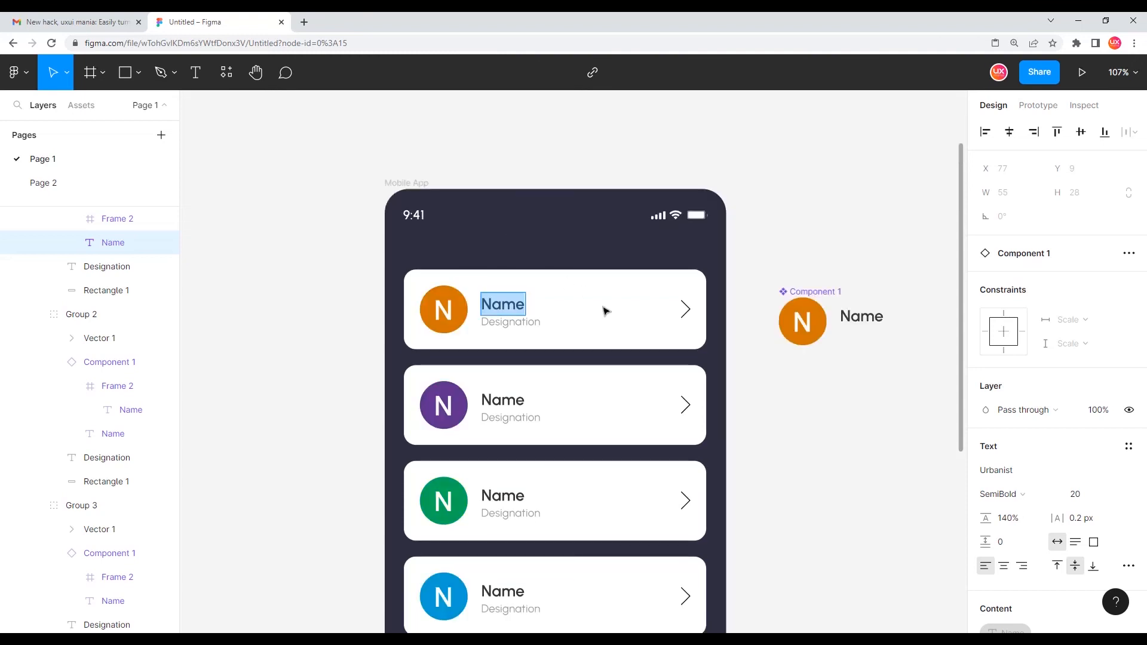
scroll(604, 310, up, 3)
scroll(601, 525, down, 1)
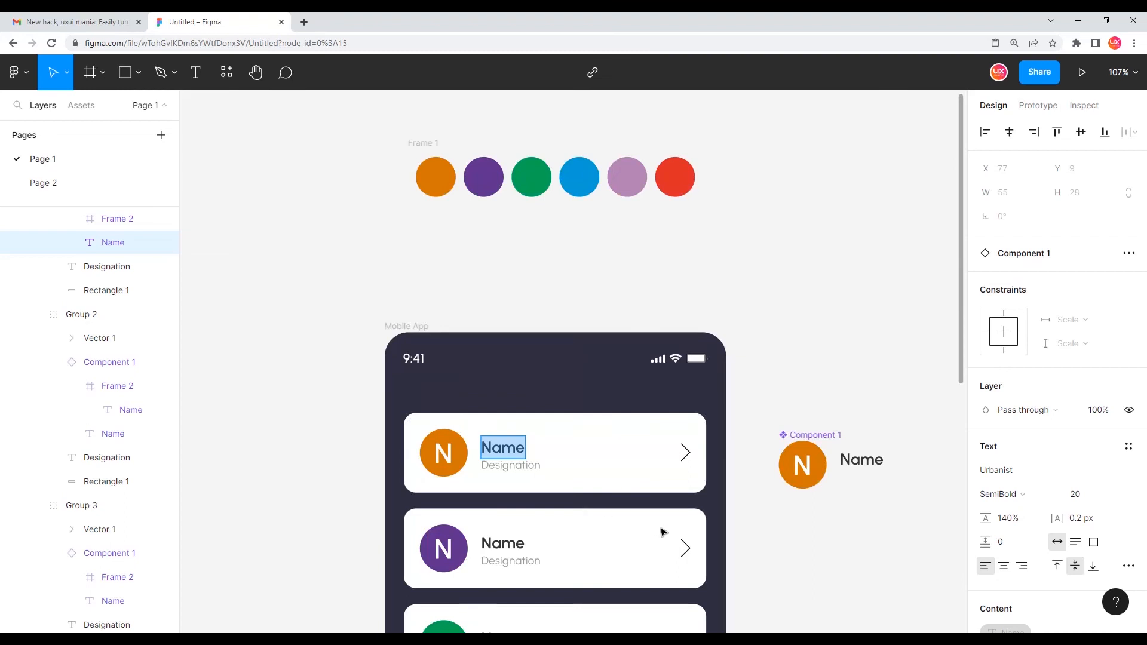
scroll(686, 513, down, 3)
scroll(875, 351, up, 2)
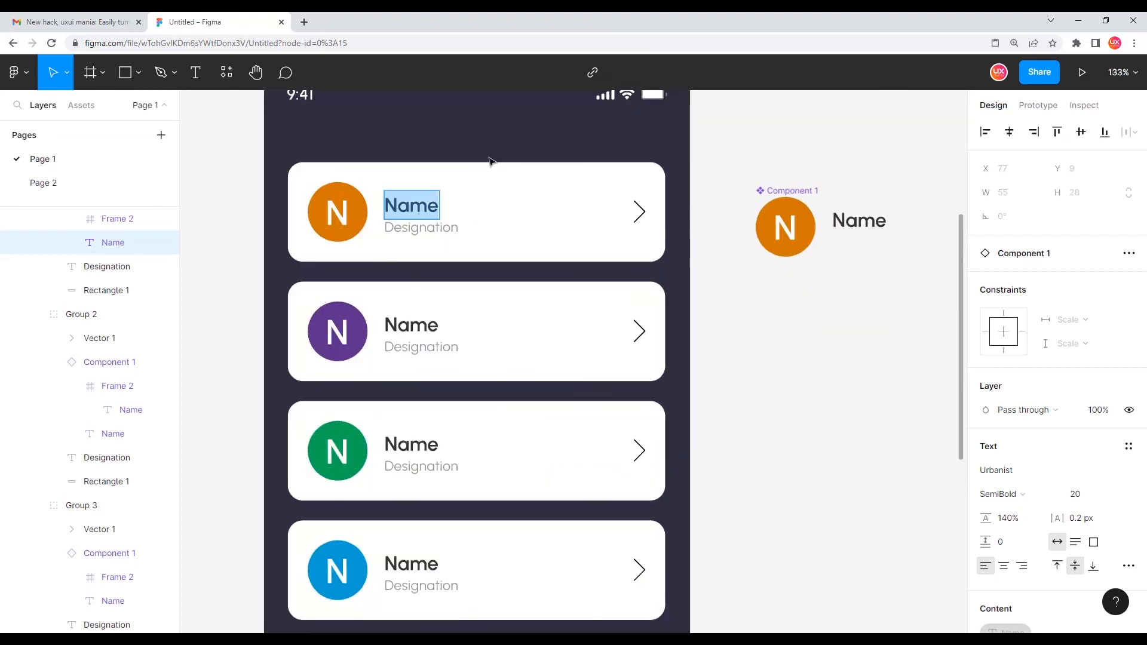
scroll(487, 155, up, 1)
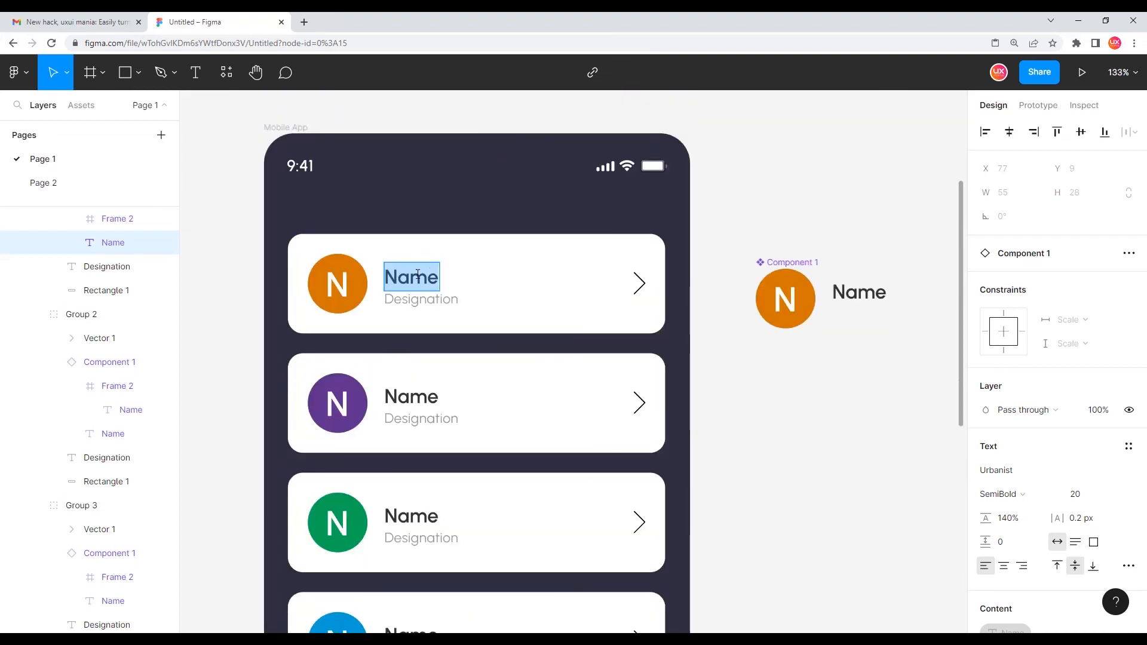
text(UXU)
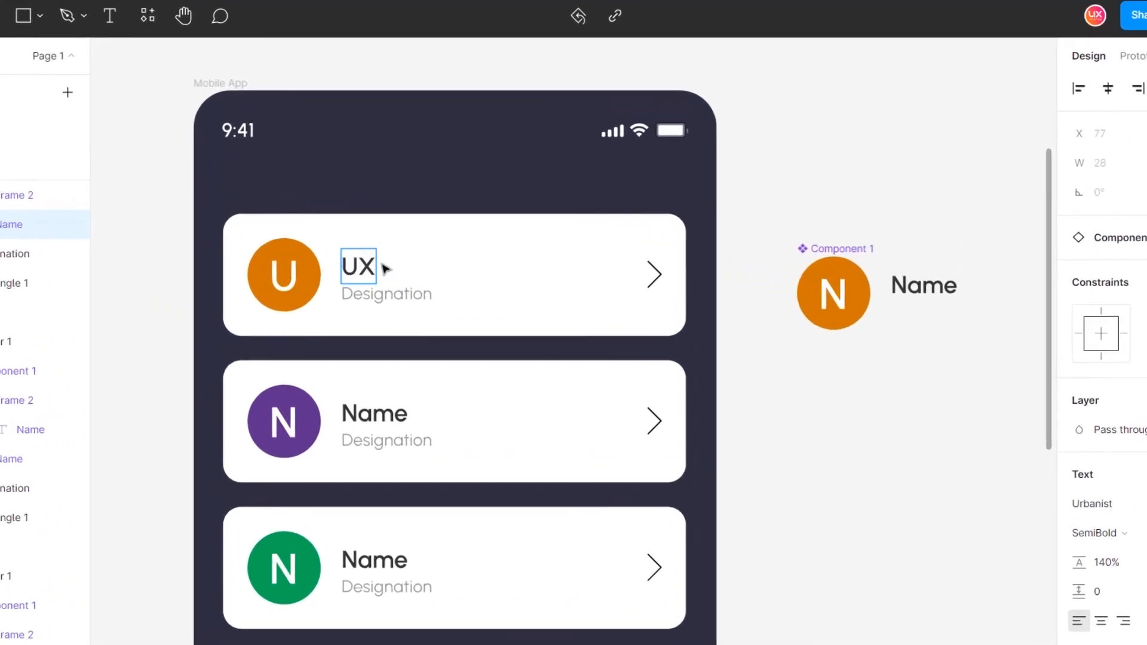
text(IMANIA)
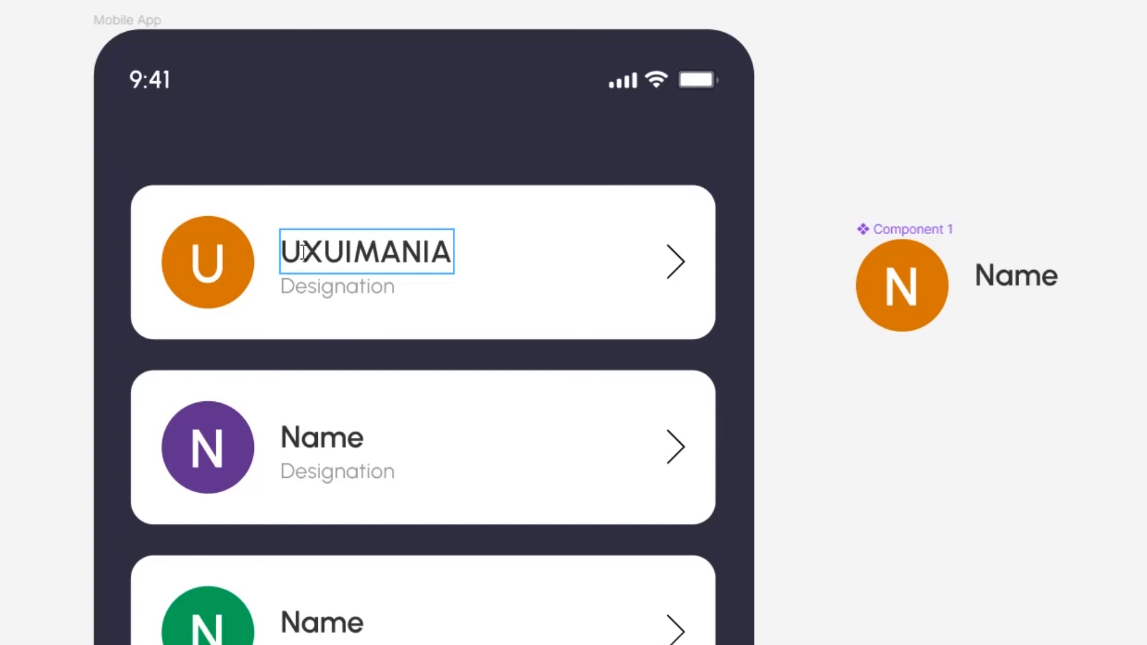
Rename the second and third cards' names to GEORGE and ANISH
double_click(337, 442)
text(GEOG)
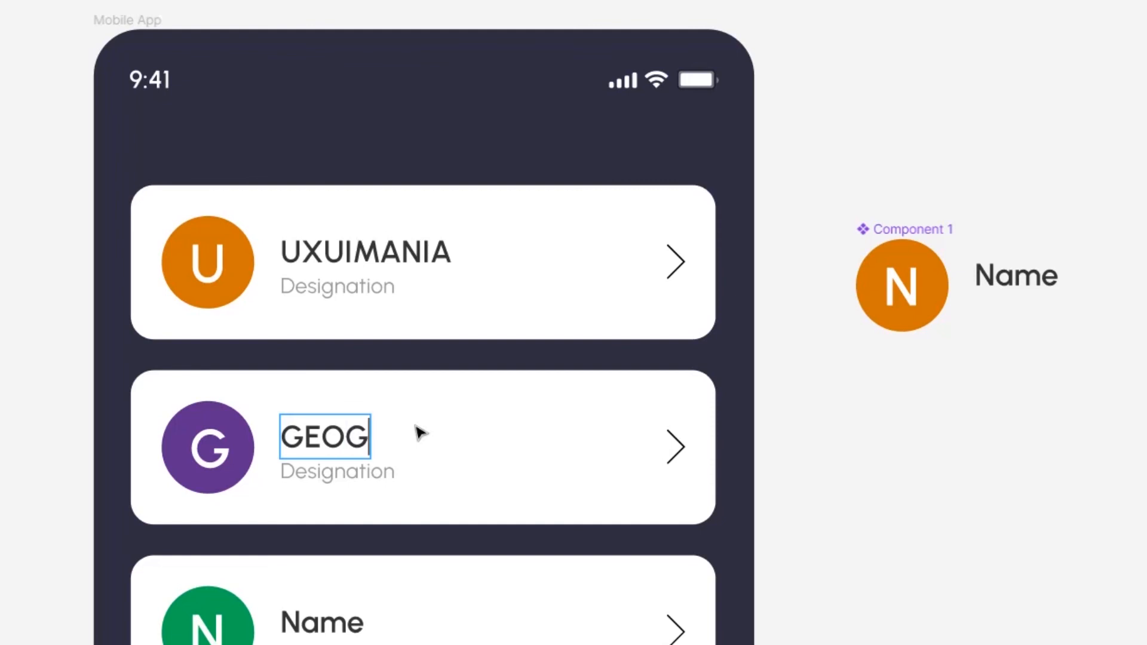
key(BackSpace)
text(RGE)
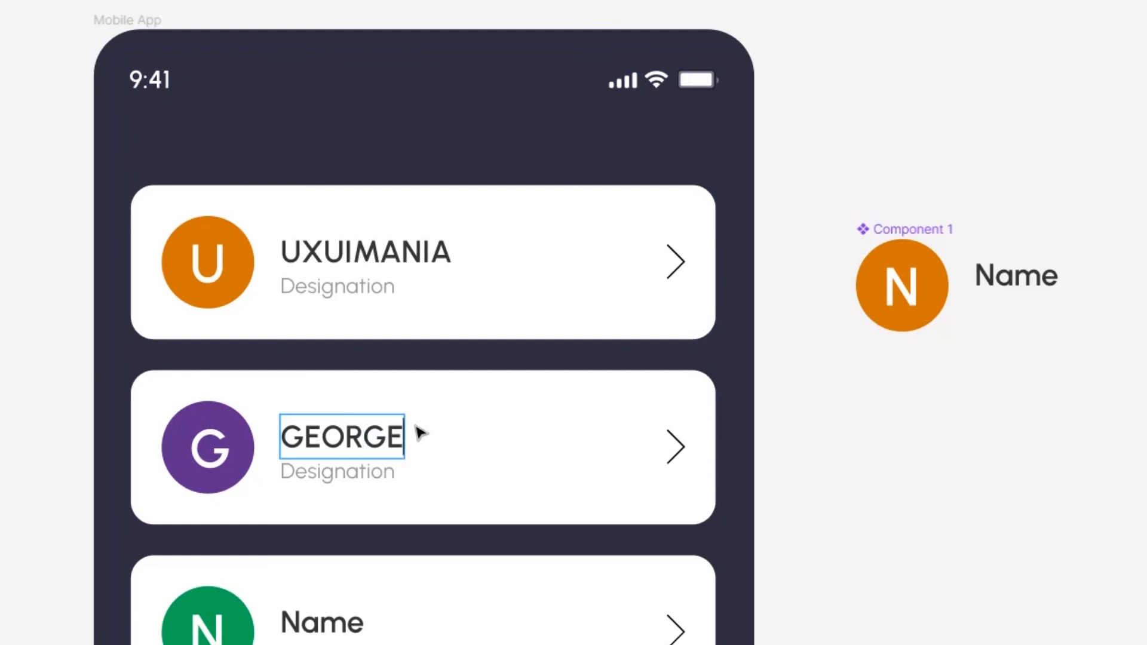
scroll(394, 543, down, 3)
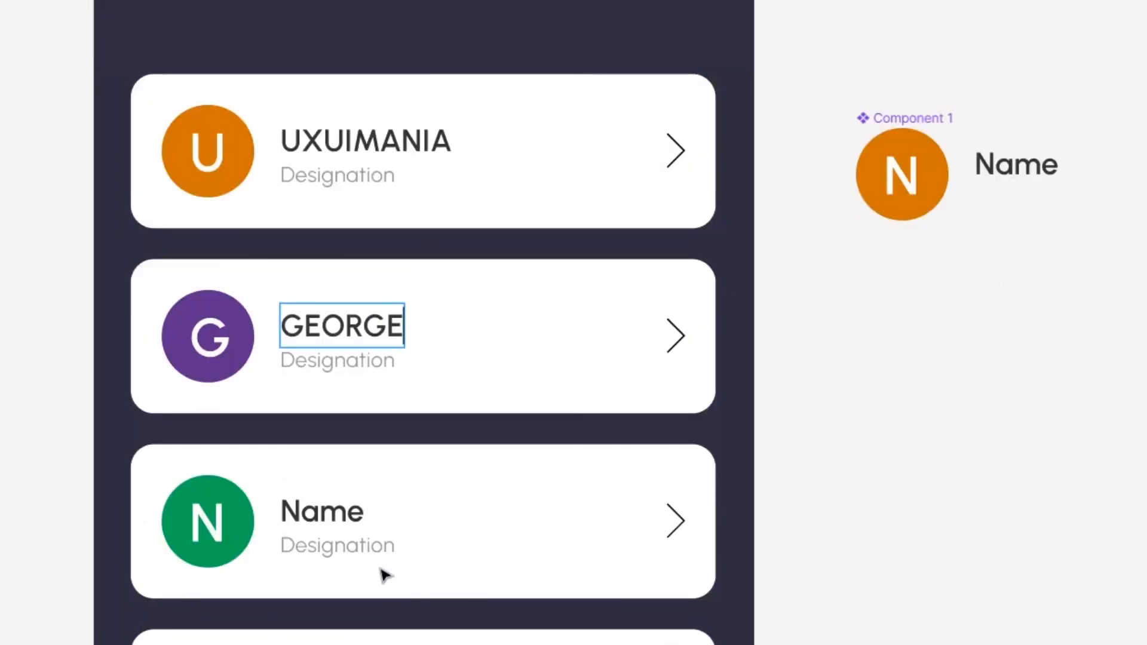
double_click(330, 513)
text(ANISH)
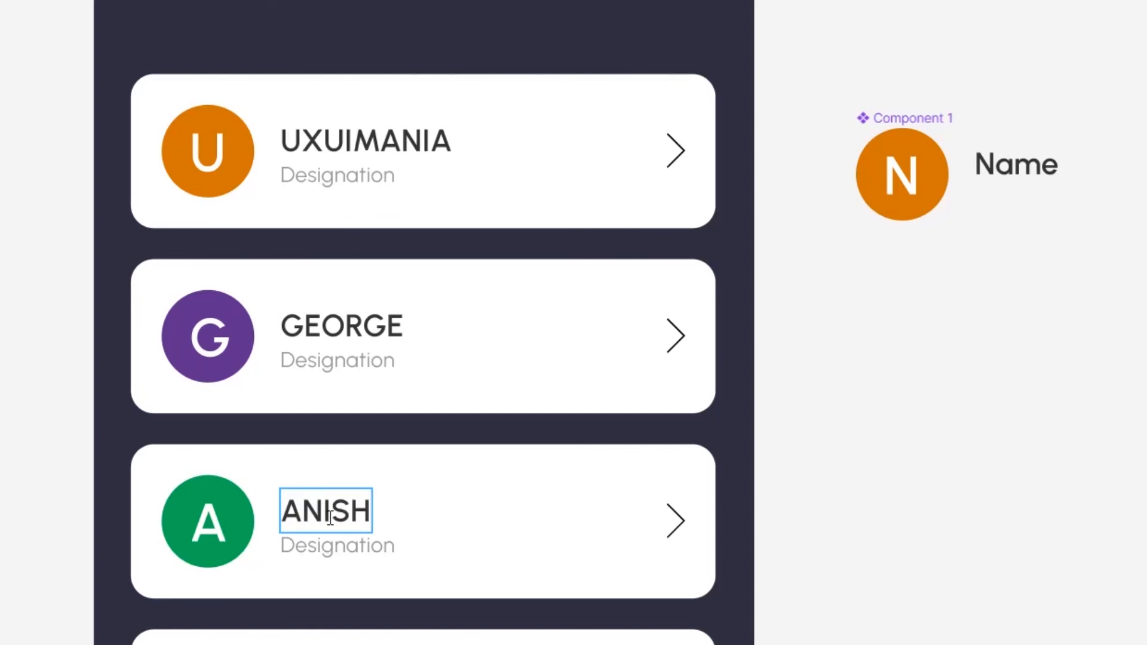
Rename the fourth and fifth cards' names to SURESH and YOUTUBE
scroll(331, 517, down, 6)
scroll(330, 517, down, 6)
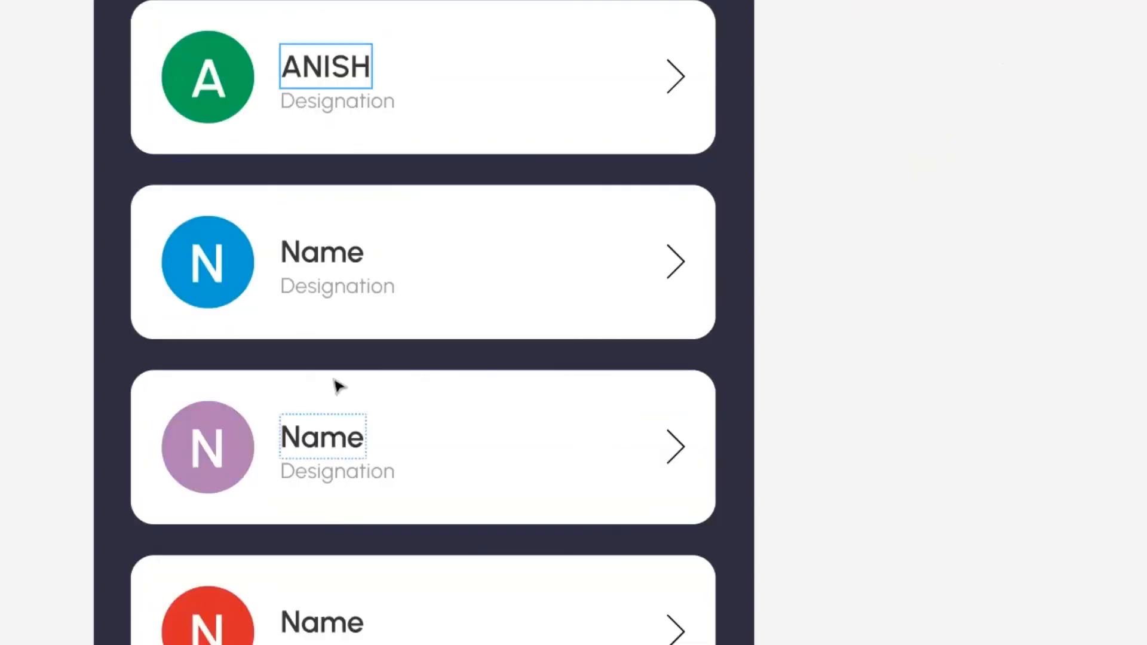
double_click(337, 262)
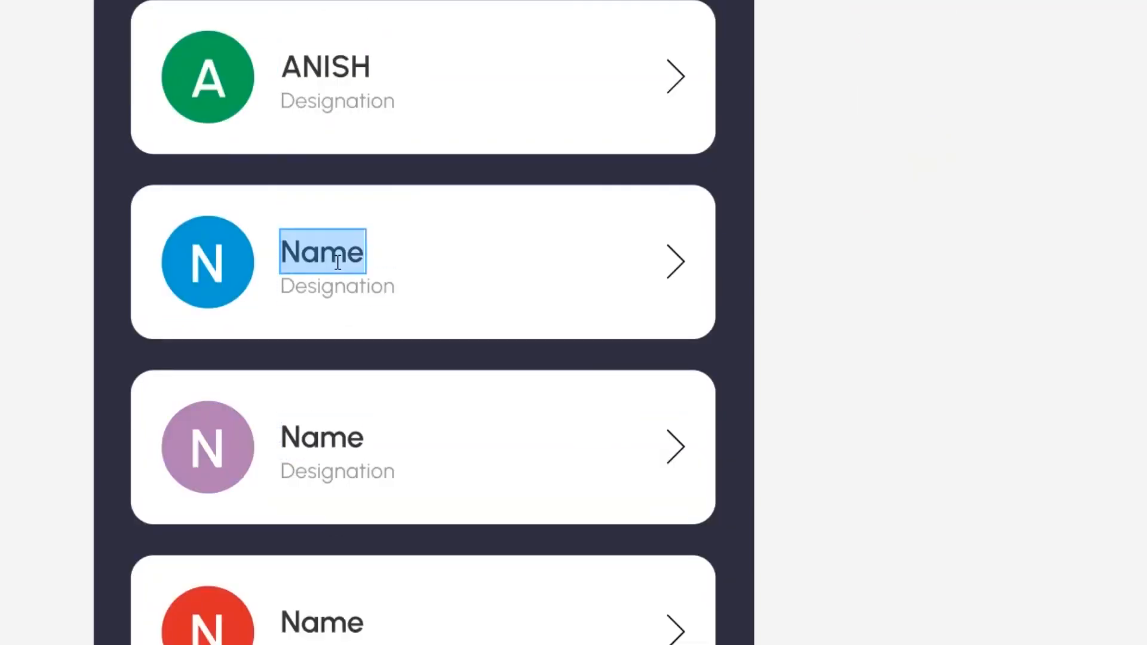
text(SURESH)
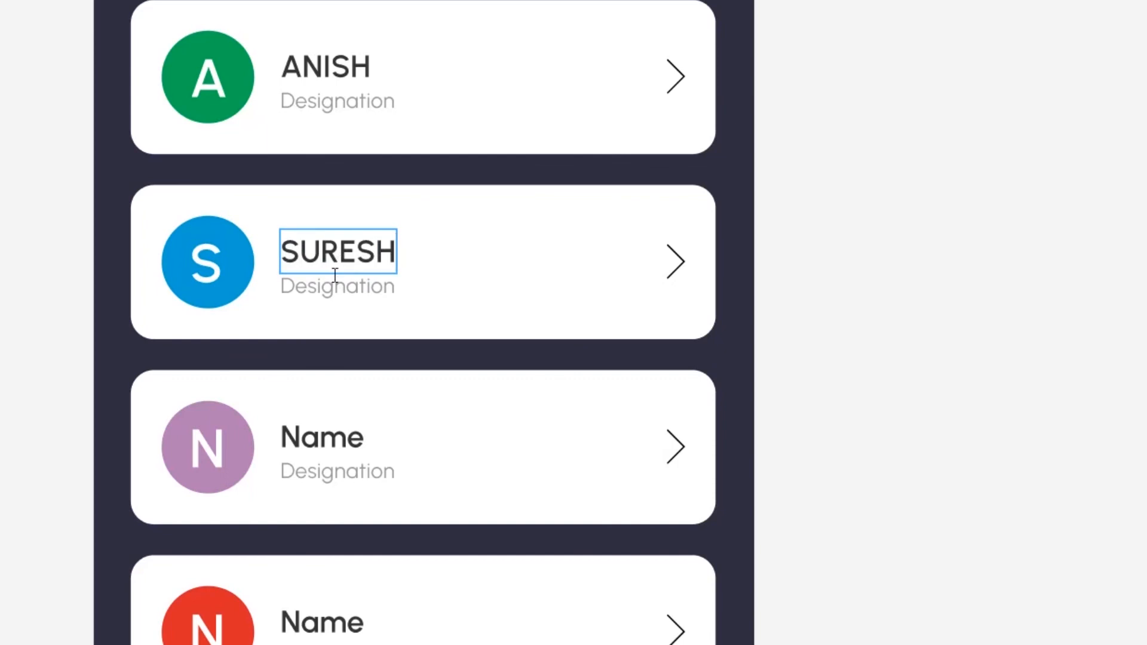
double_click(321, 429)
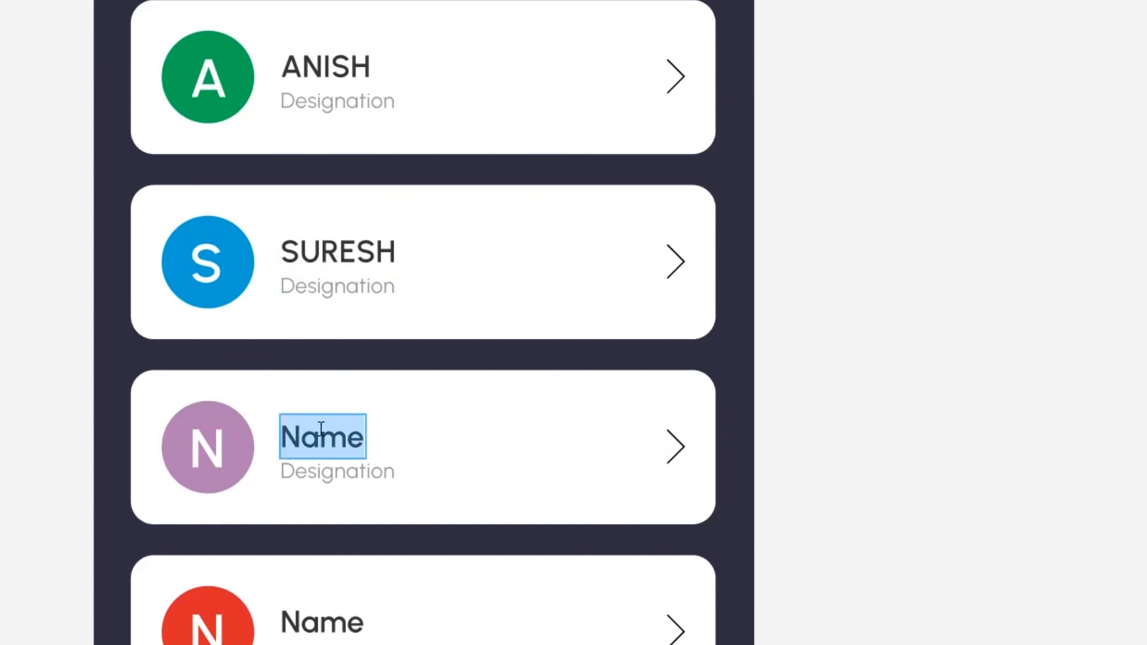
text(YOUTUBE)
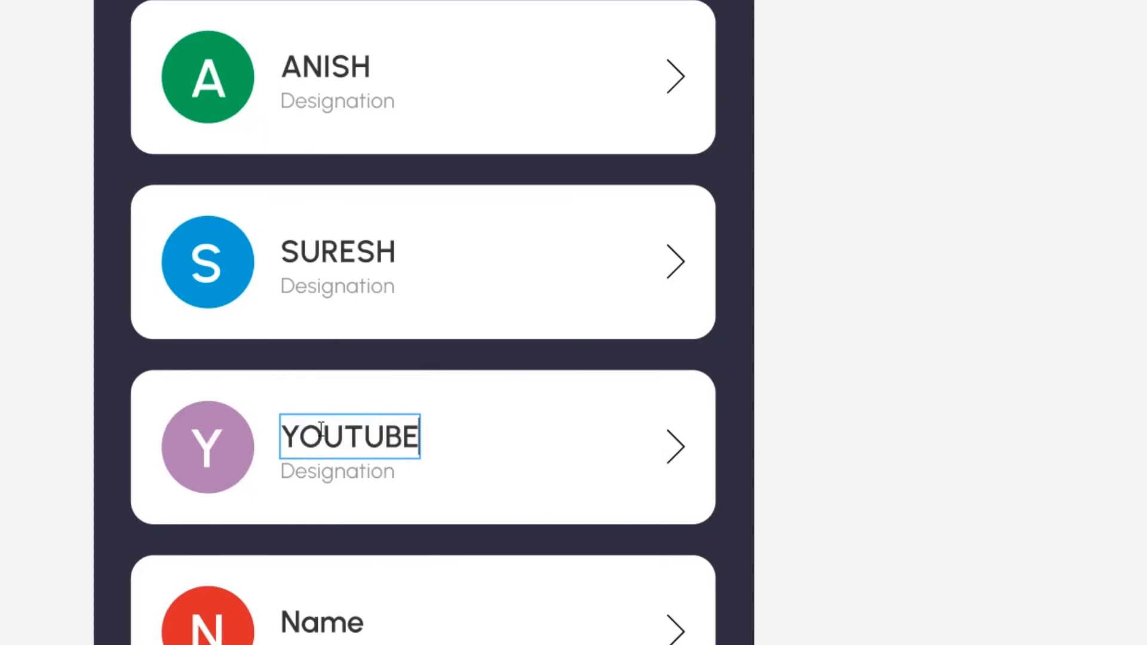
Rename the sixth card's name to SAMPLE
scroll(381, 494, down, 2)
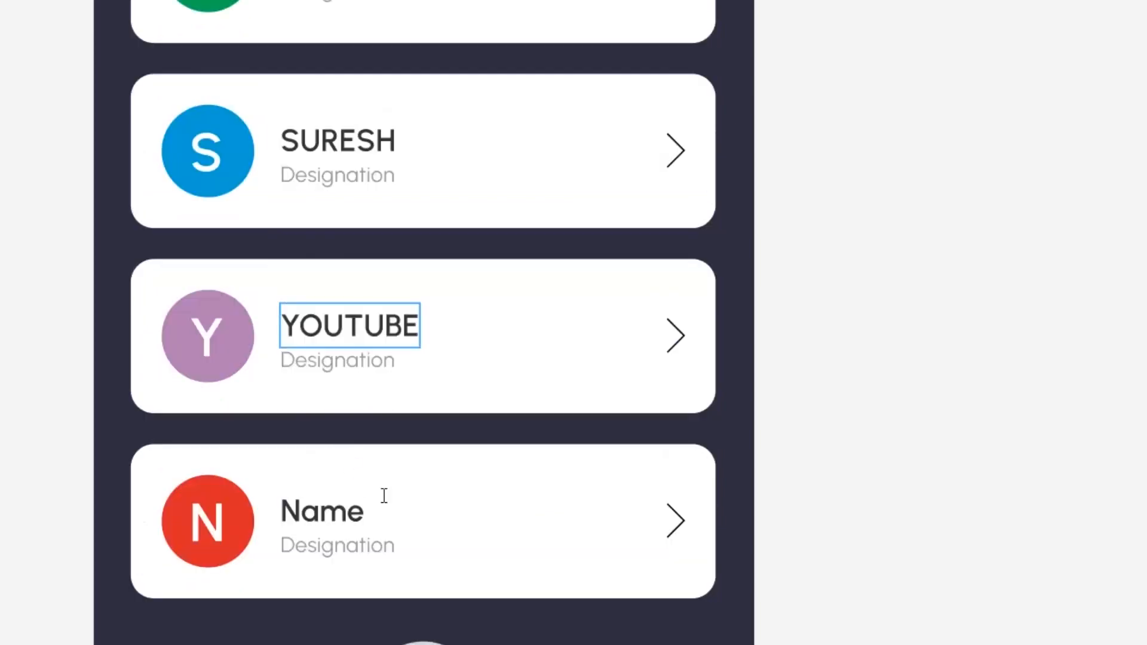
double_click(336, 511)
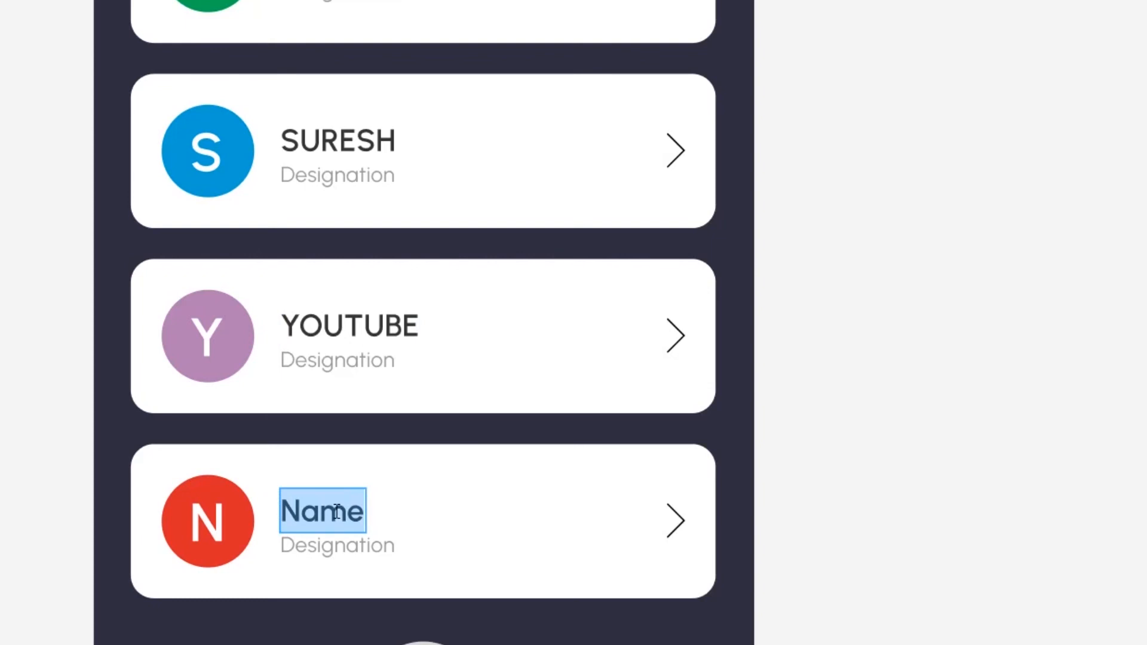
text(SAMPLE)
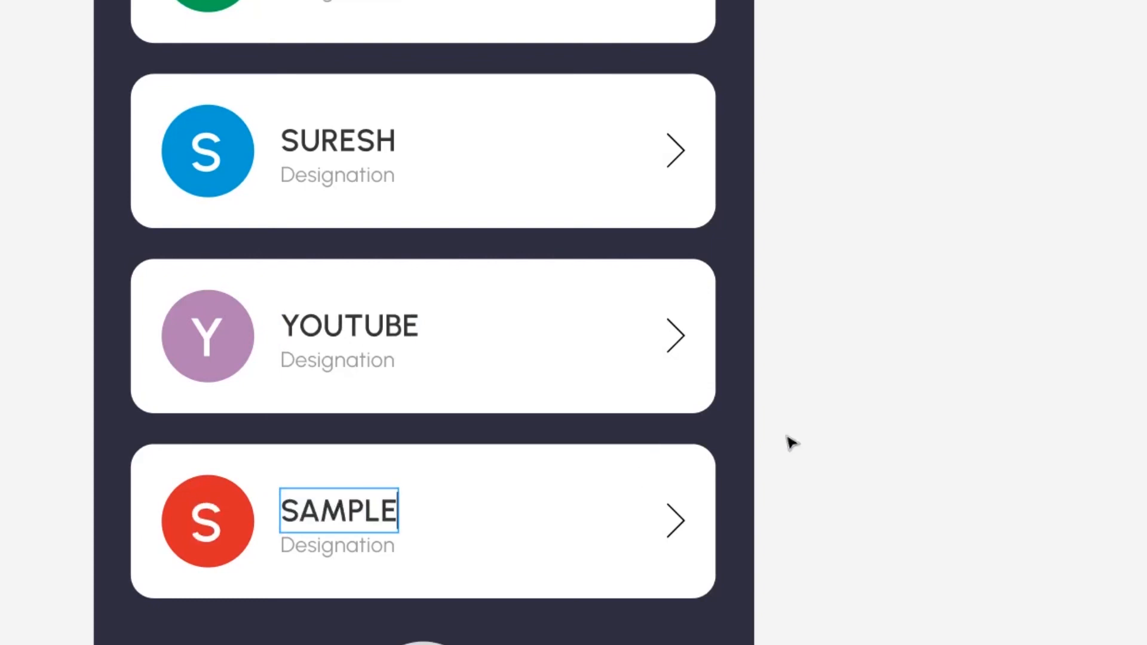
Review the renamed cards across the contact list
scroll(750, 507, down, 2)
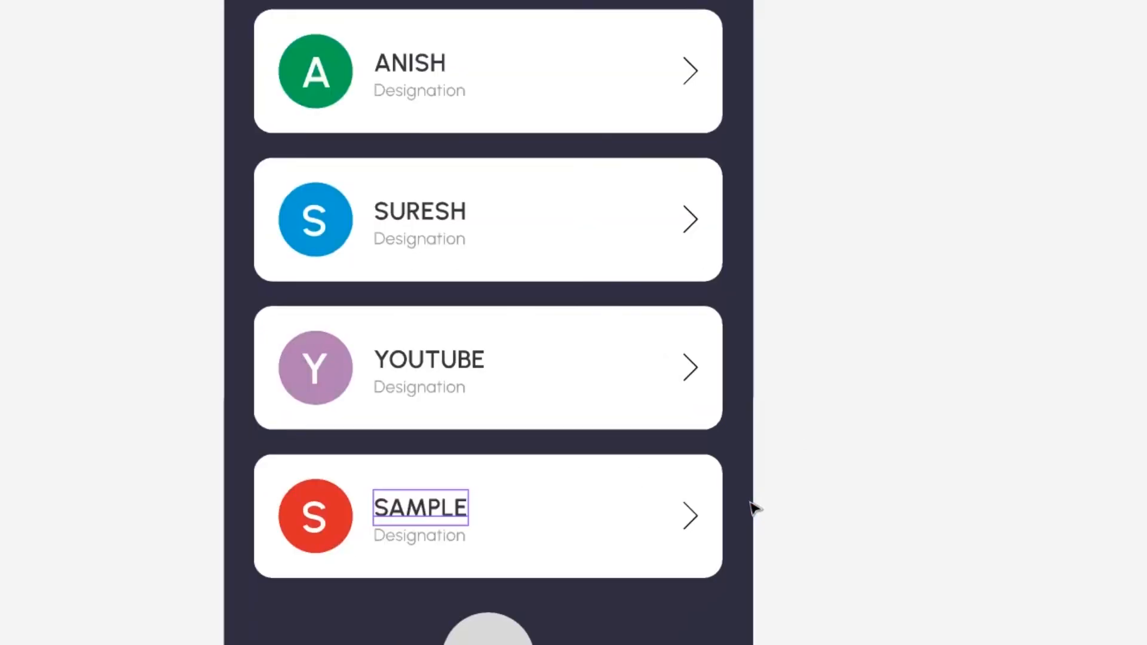
scroll(609, 396, up, 5)
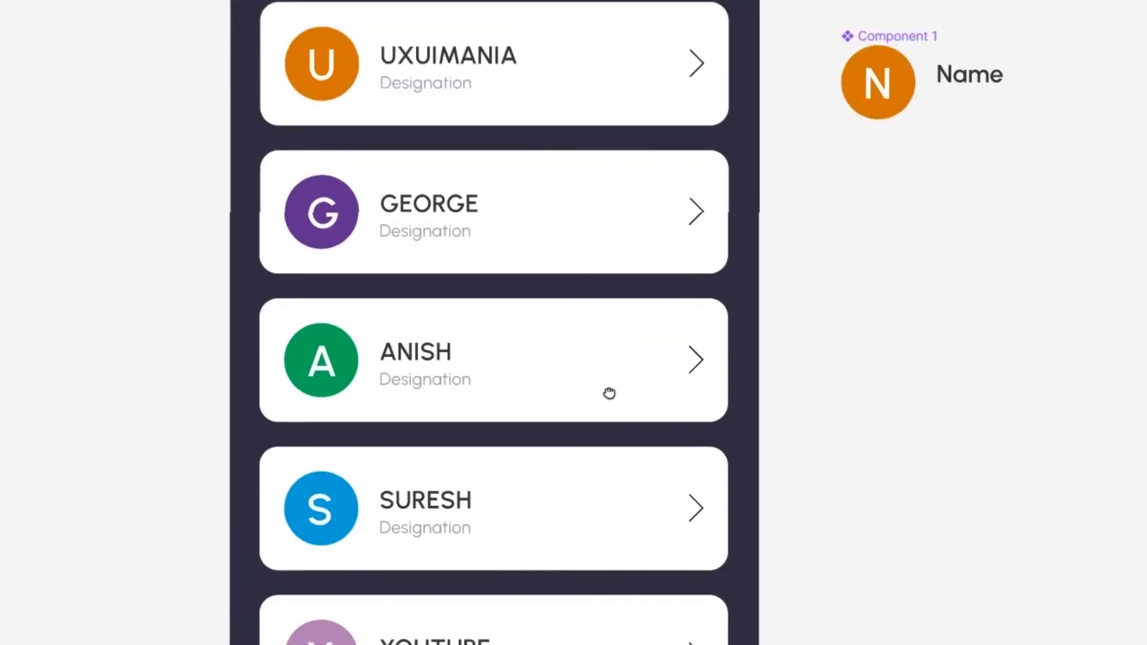
scroll(513, 340, down, 1)
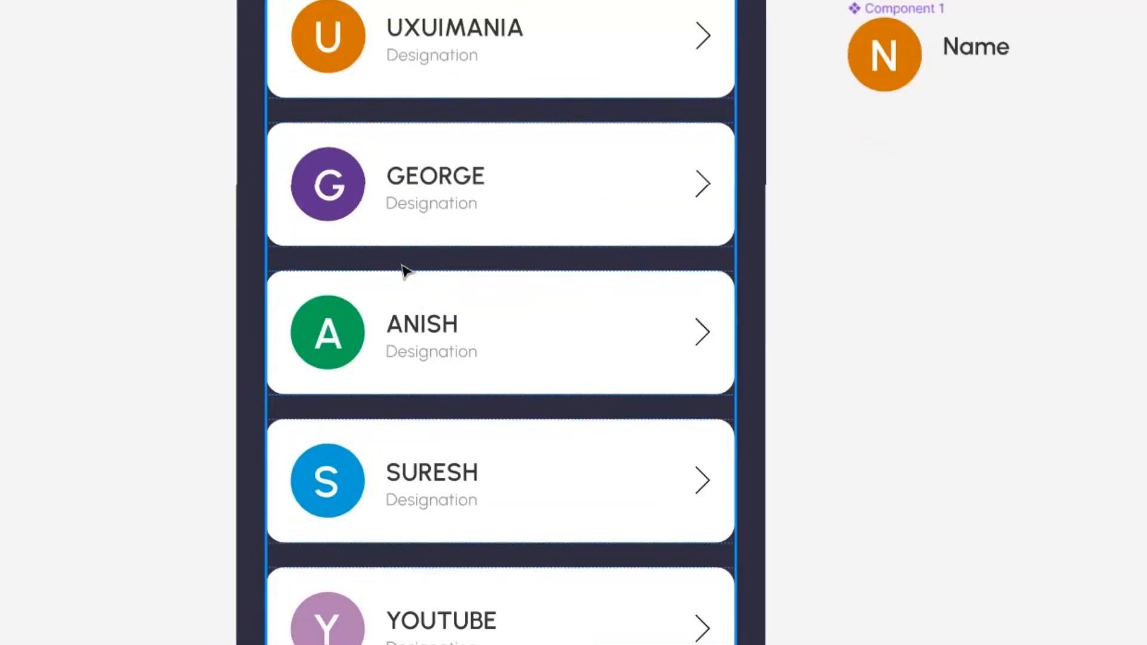
scroll(418, 299, up, 2)
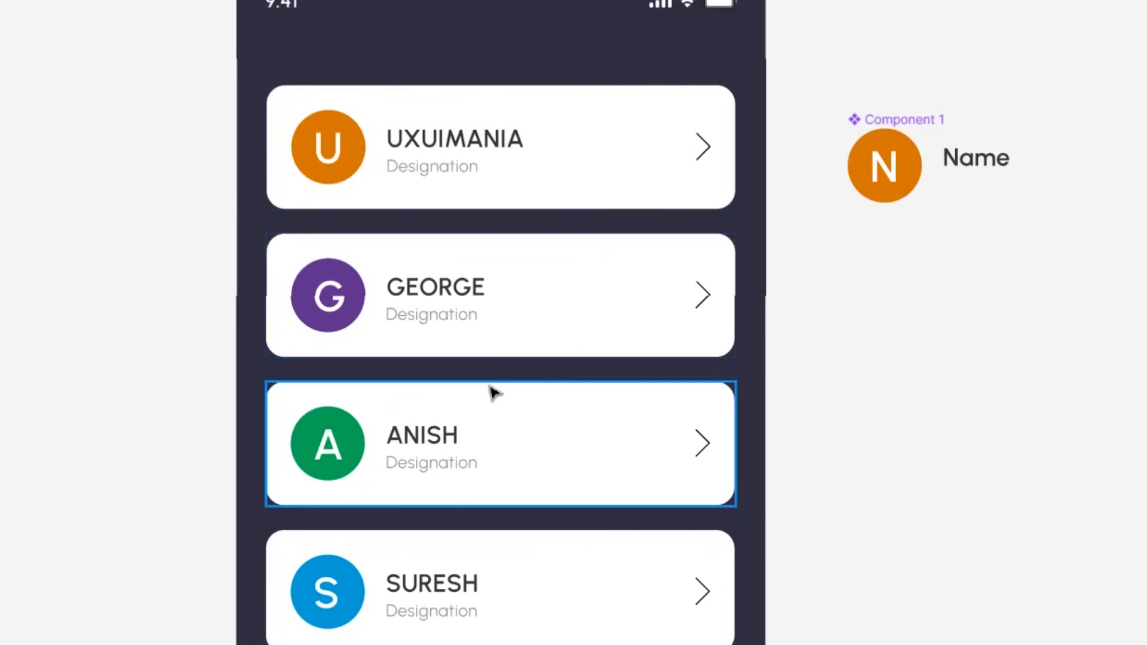
scroll(334, 171, up, 3)
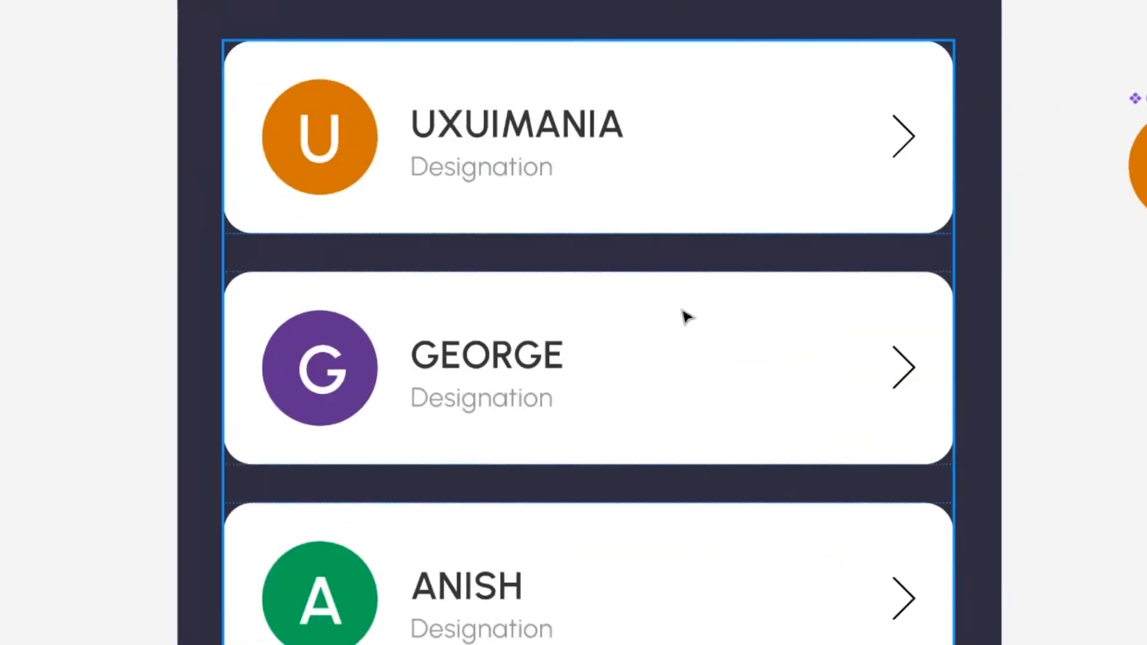
scroll(675, 377, down, 5)
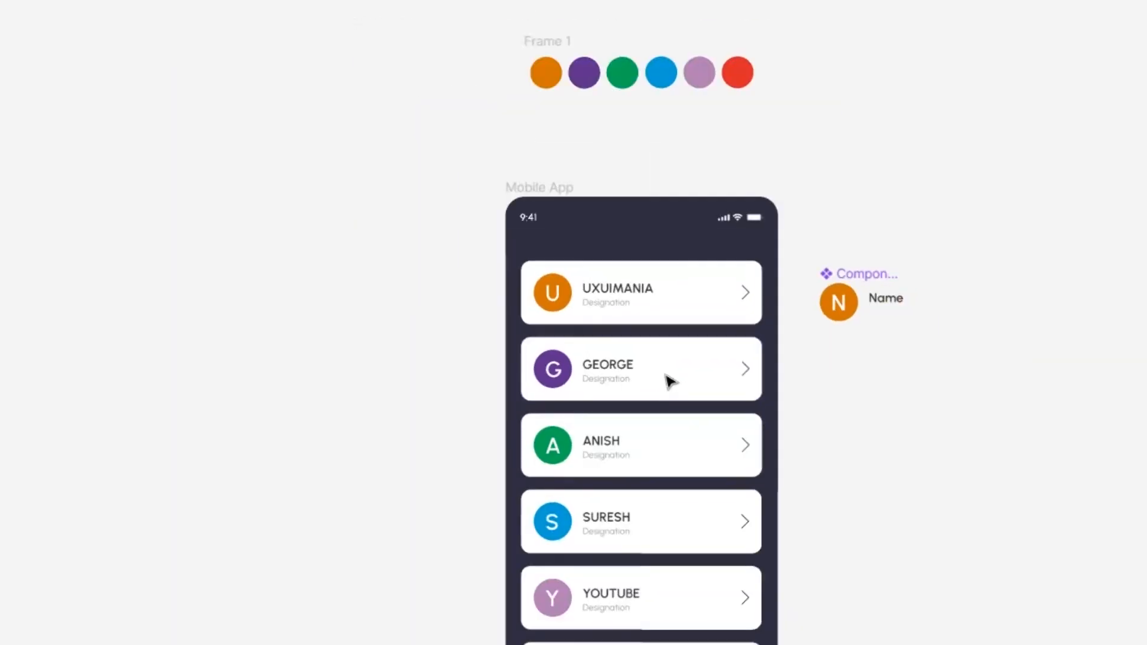
scroll(650, 538, up, 2)
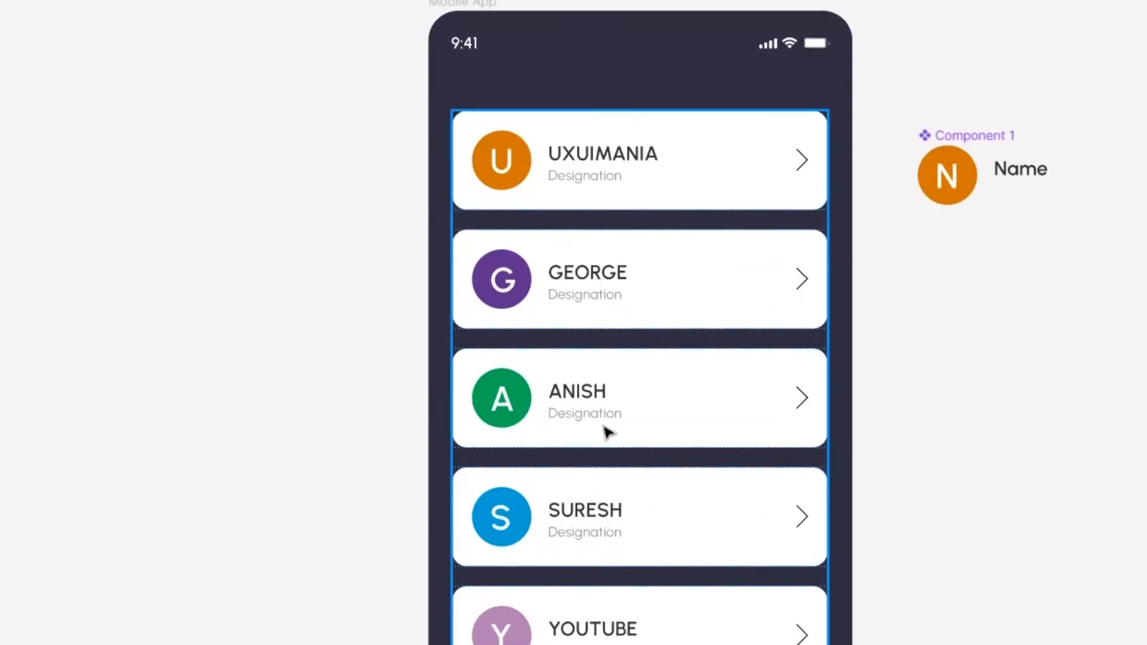
double_click(569, 269)
double_click(572, 270)
double_click(586, 274)
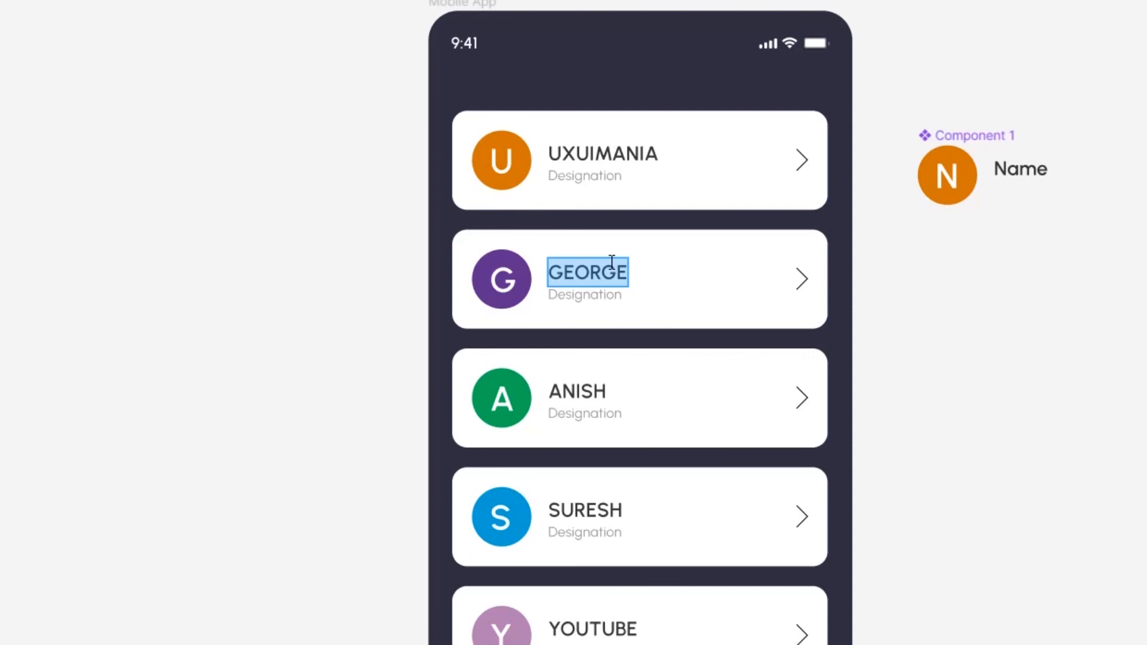
key(Escape)
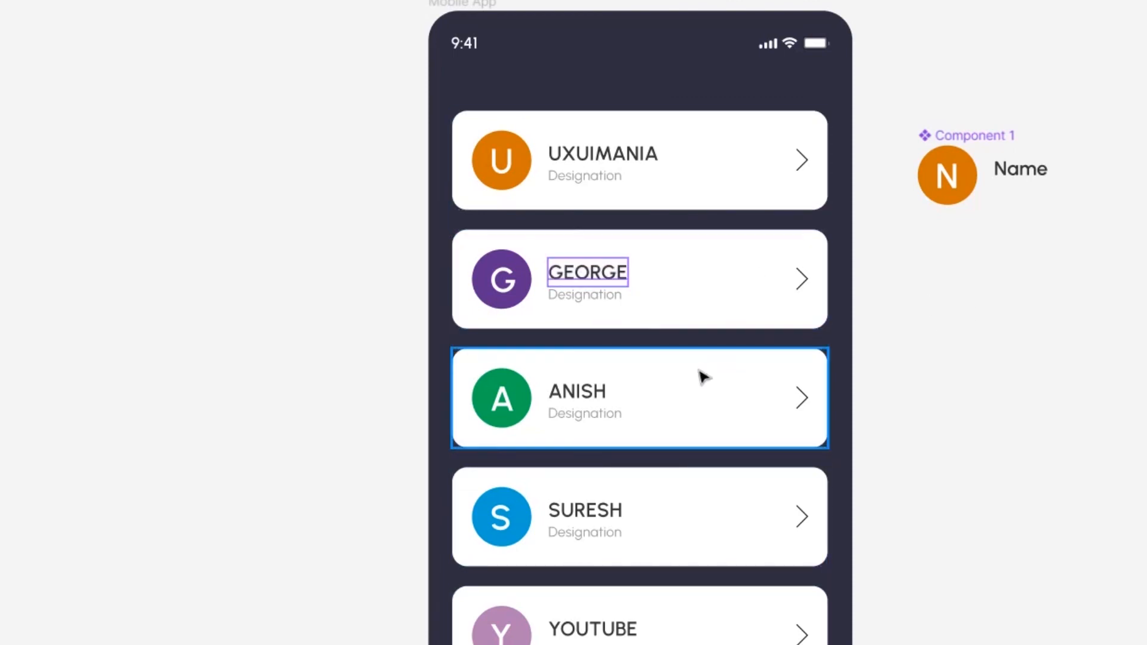
scroll(523, 374, down, 1)
click(995, 440)
drag(926, 450, 719, 417)
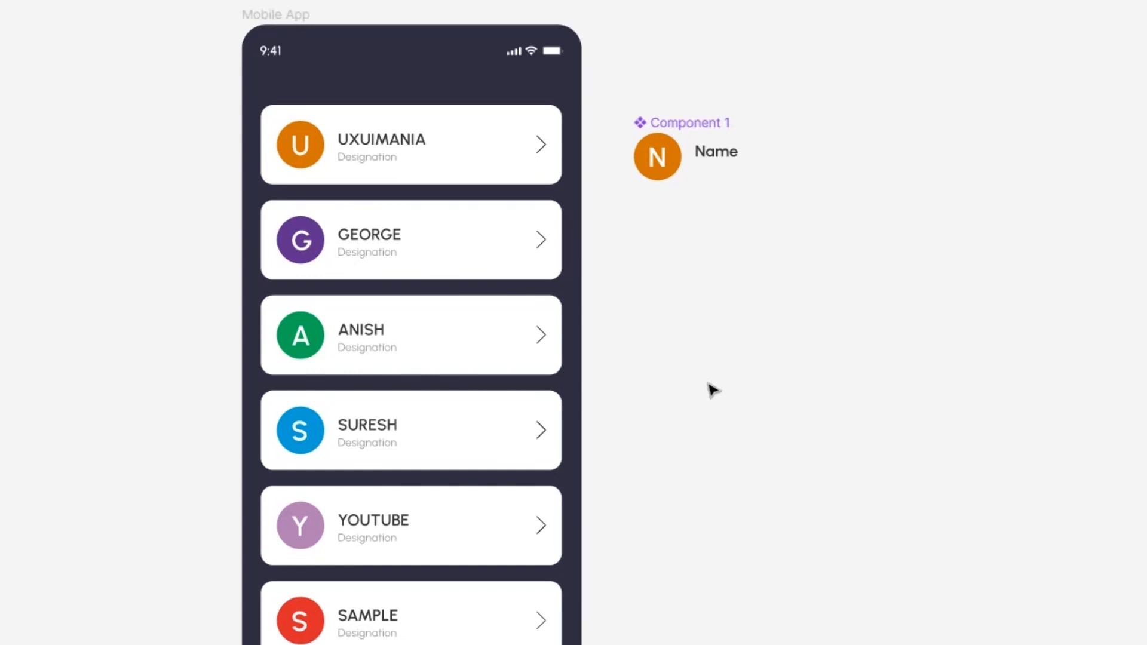